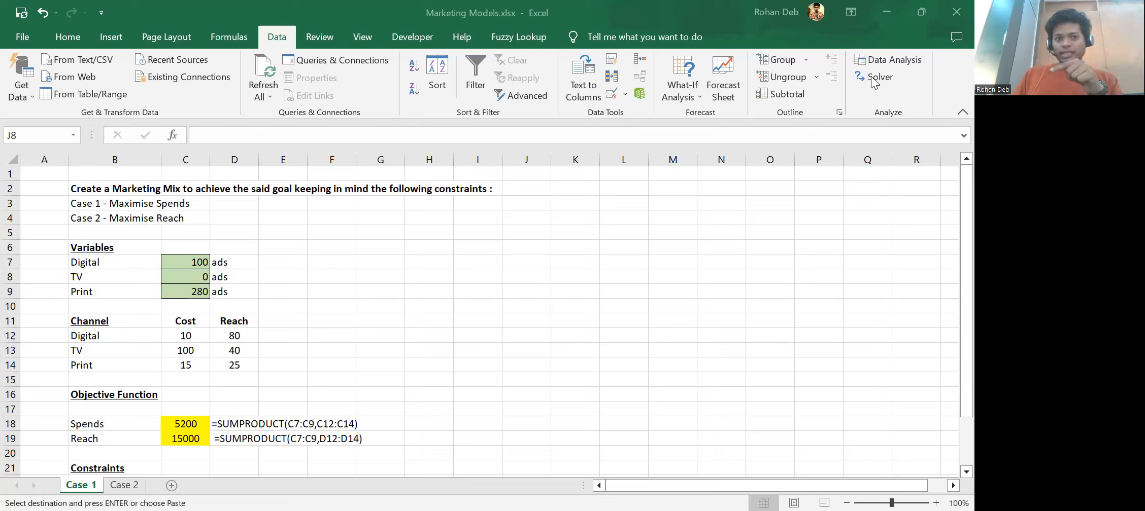
Step: Open the Excel Add-ins manager from the program's add-in options to check the Solver add-in
{"action": "left_click", "coordinate": [20, 38]}
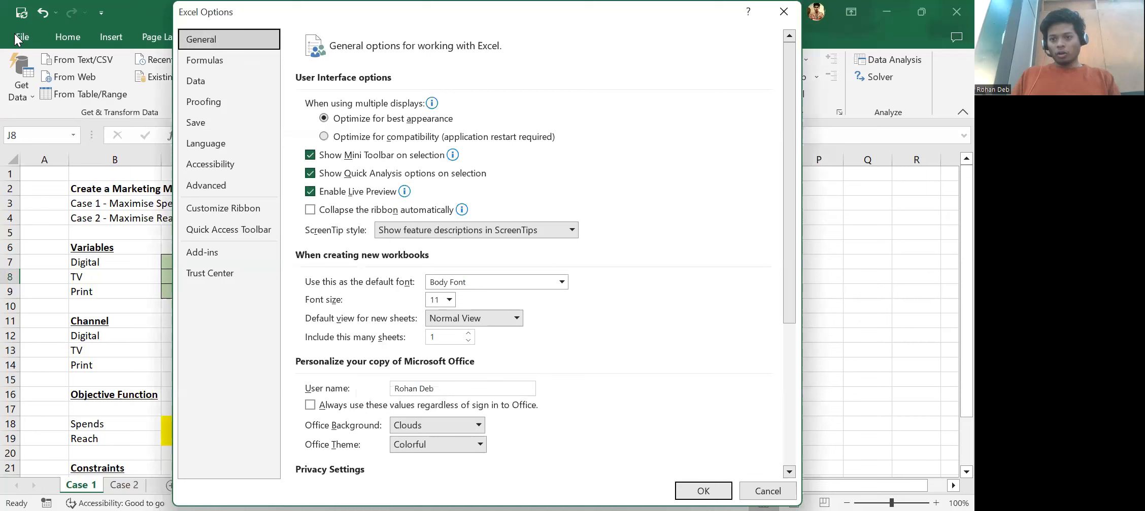
{"action": "left_click", "coordinate": [212, 253]}
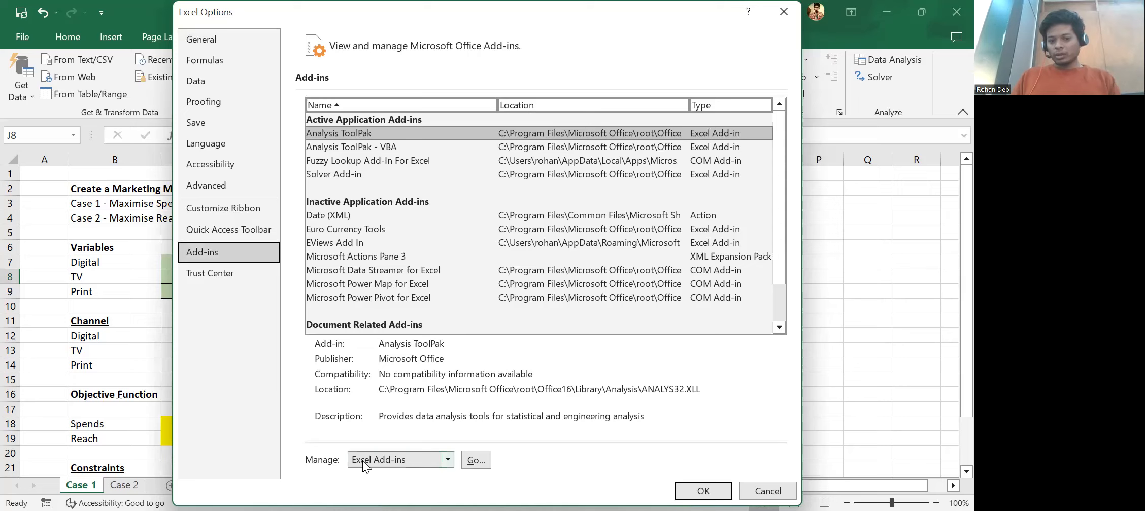
{"action": "left_click", "coordinate": [402, 460]}
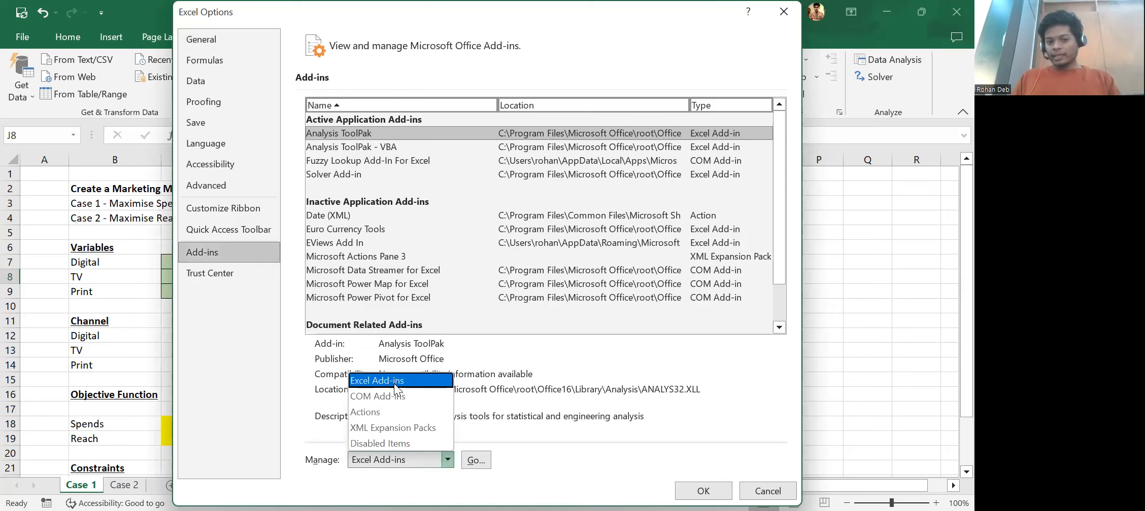
{"action": "left_click", "coordinate": [472, 463]}
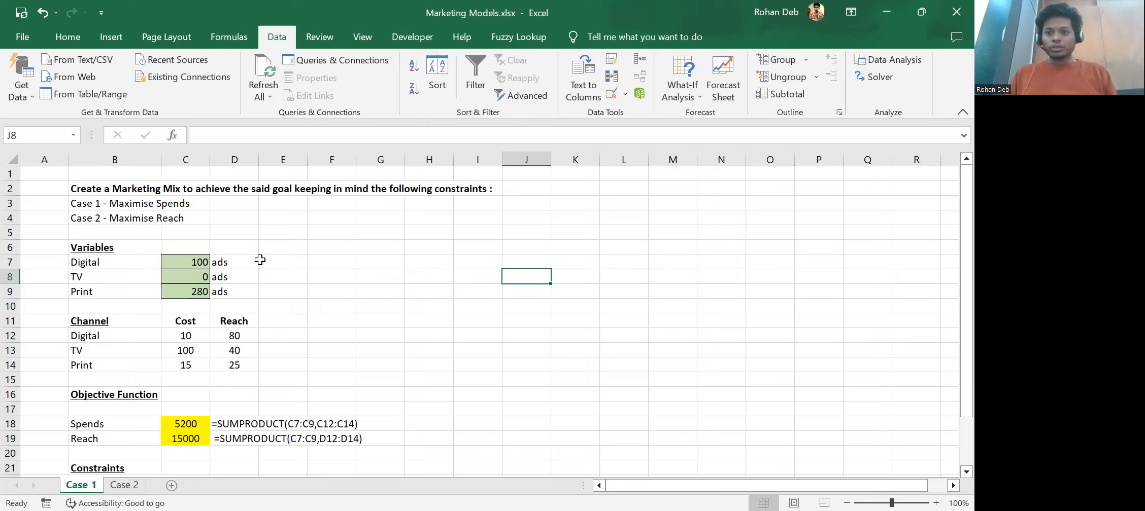
{"action": "key", "text": "Up"}
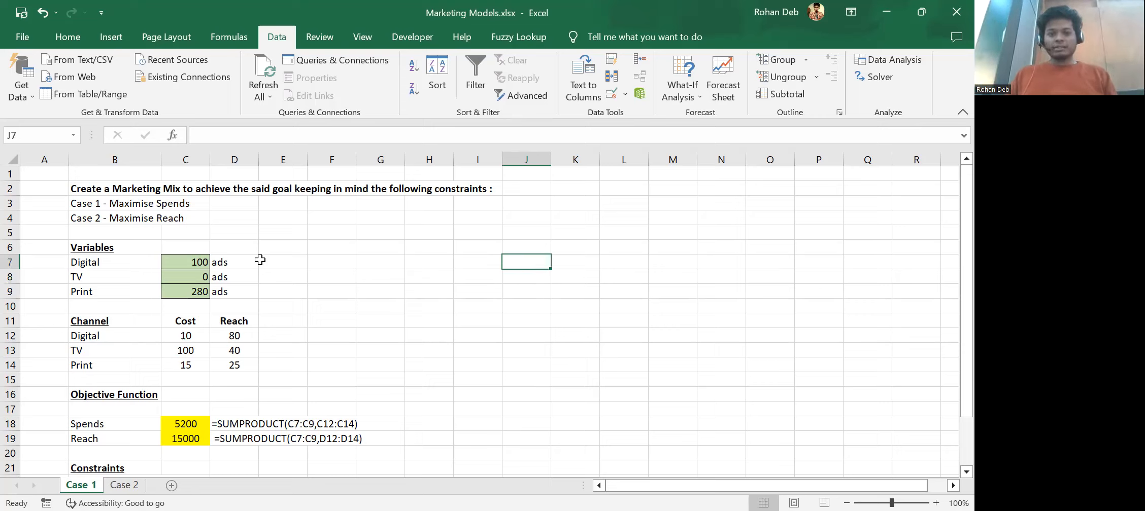
{"action": "key", "text": "Up"}
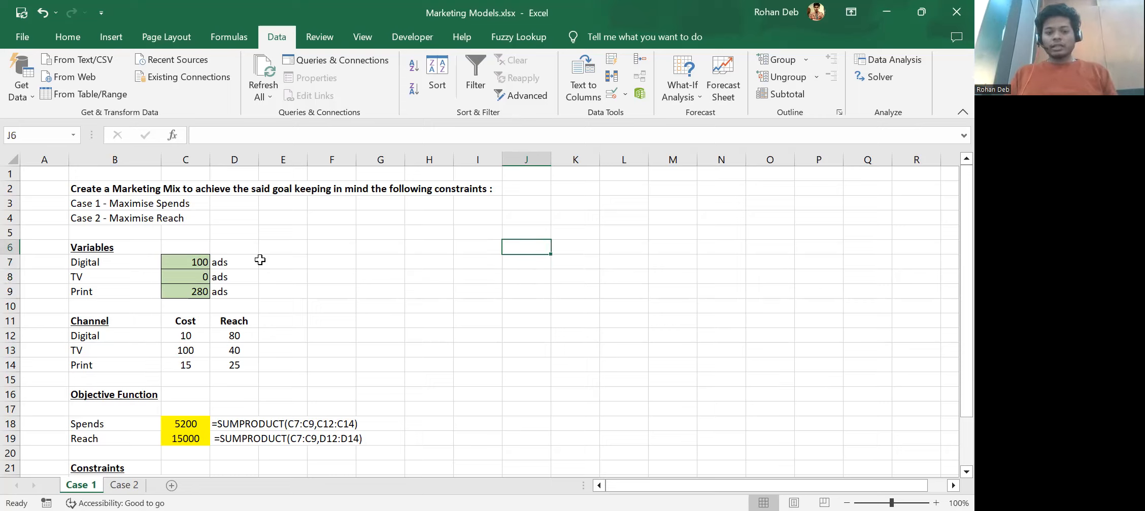
{"action": "type", "text": "10"}
{"action": "key", "text": "Return"}
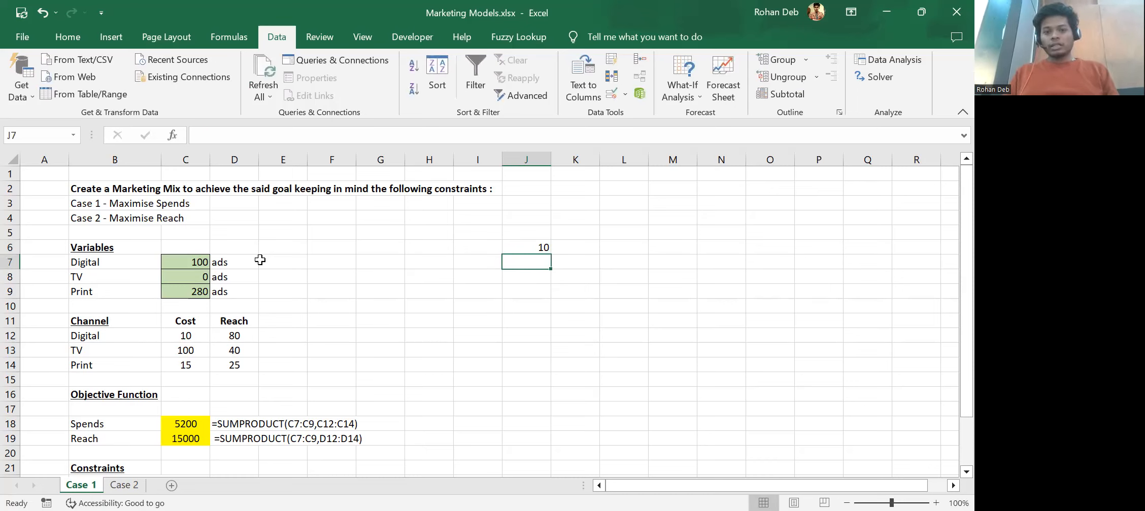
Step: Enter the label "No of ads" in J5 and "Cost per ad" in J6
{"action": "key", "text": "Up"}
{"action": "key", "text": "Up"}
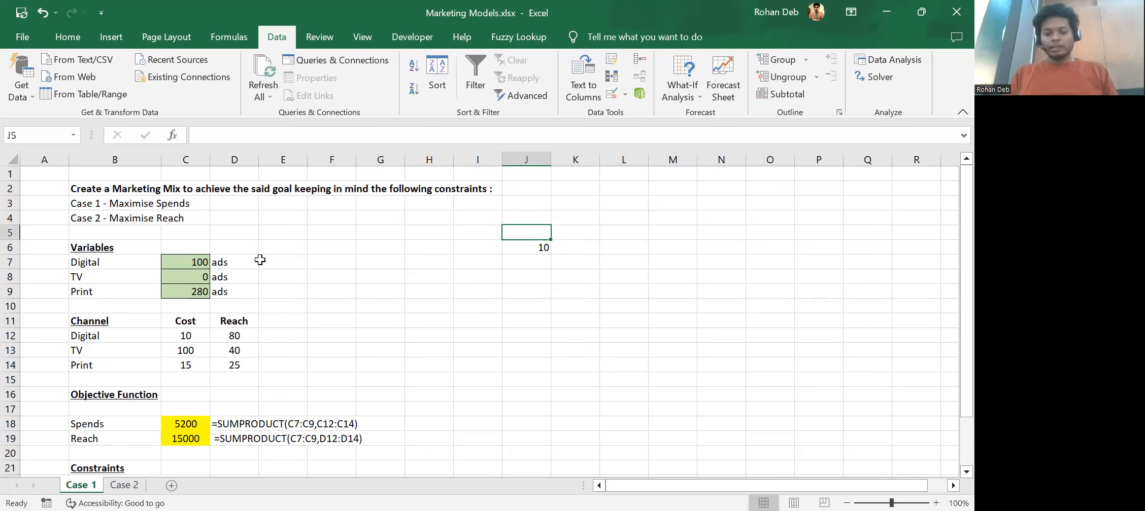
{"action": "type", "text": "No of ads"}
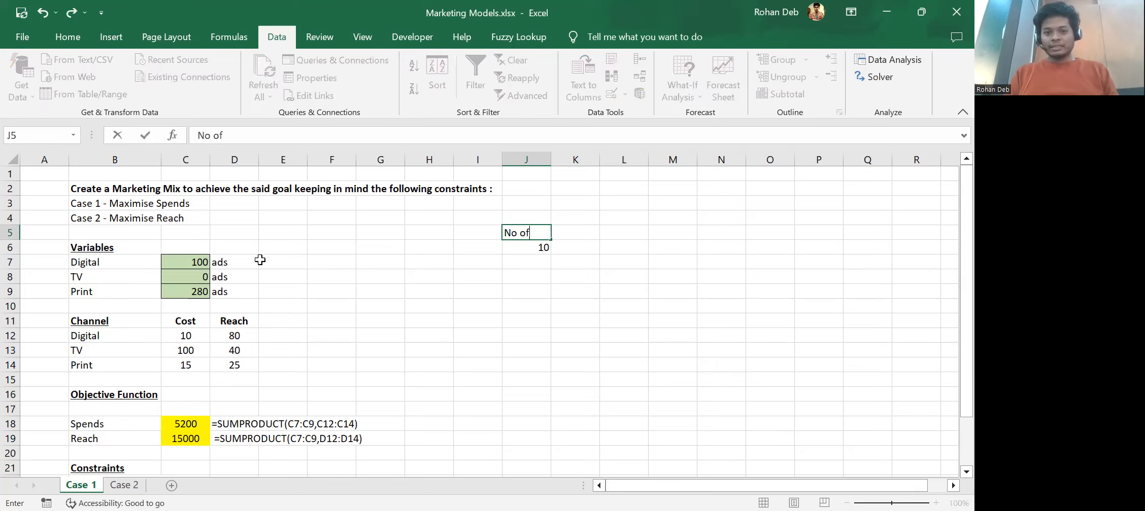
{"action": "key", "text": "Return"}
{"action": "type", "text": "Cost"}
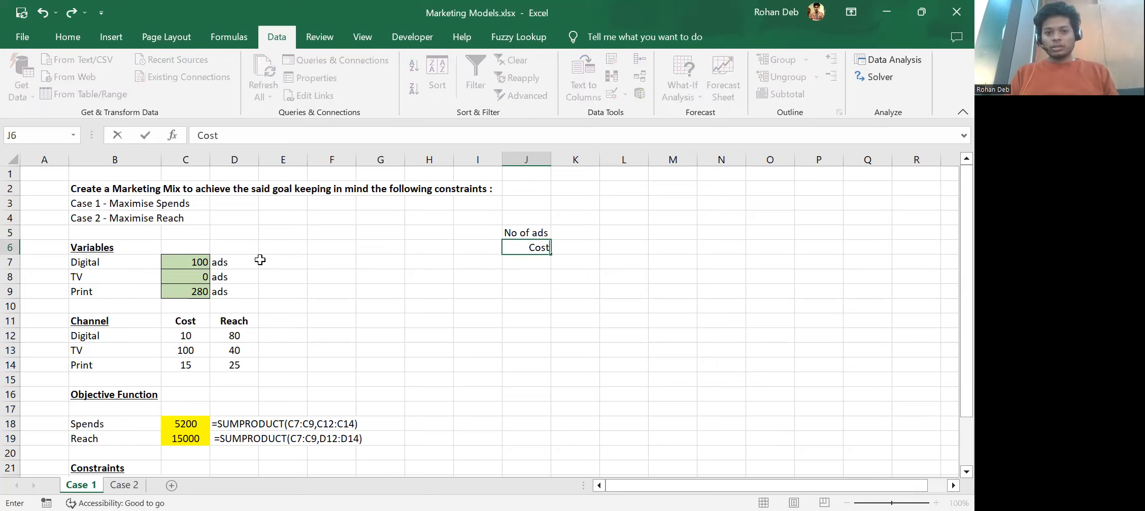
{"action": "type", "text": " per ad"}
{"action": "key", "text": "Return"}
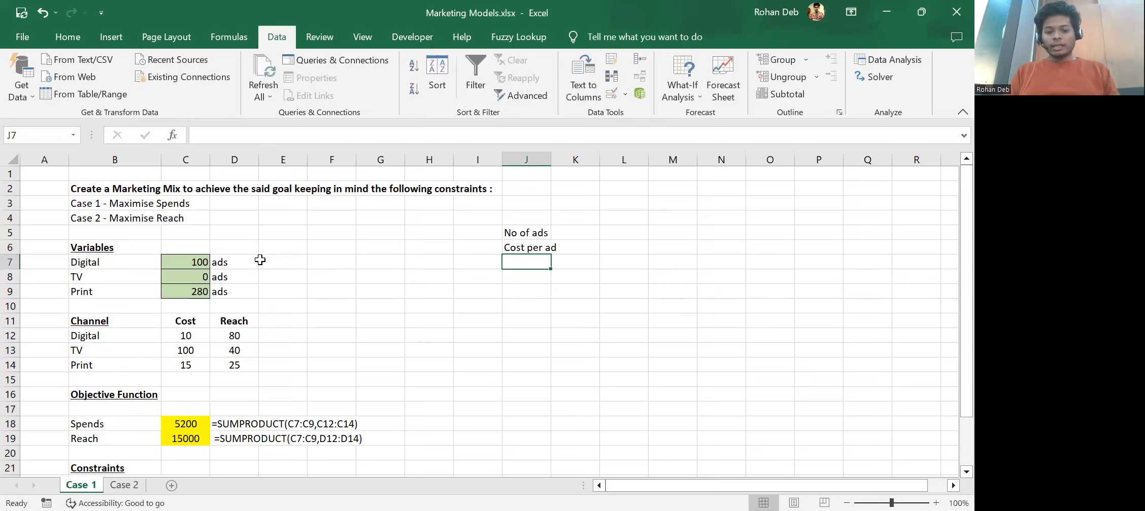
Step: Enter the label "Reach" in J7 with the value 5000 in L7
{"action": "type", "text": "Reach"}
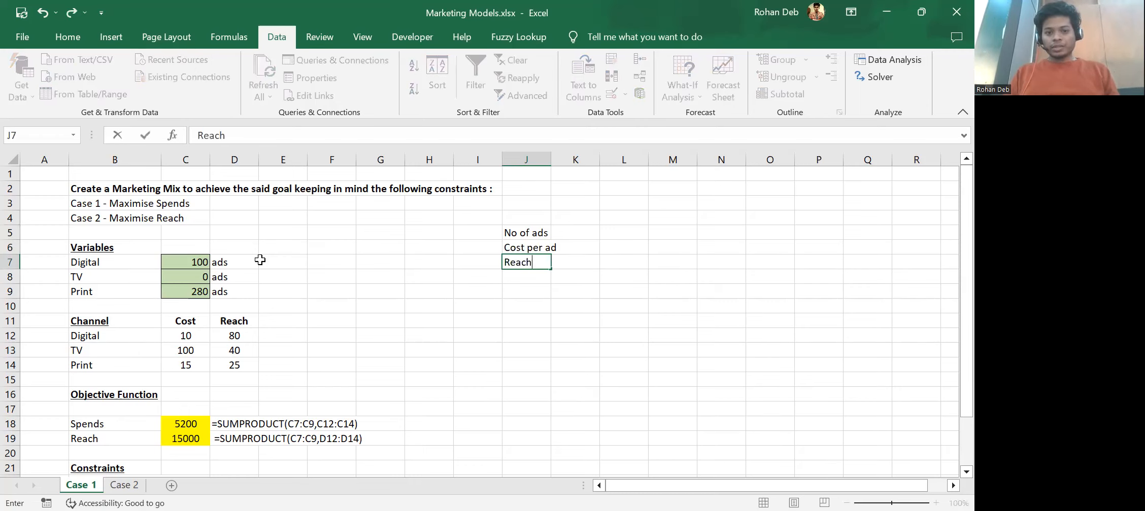
{"action": "key", "text": "Tab"}
{"action": "key", "text": "Tab"}
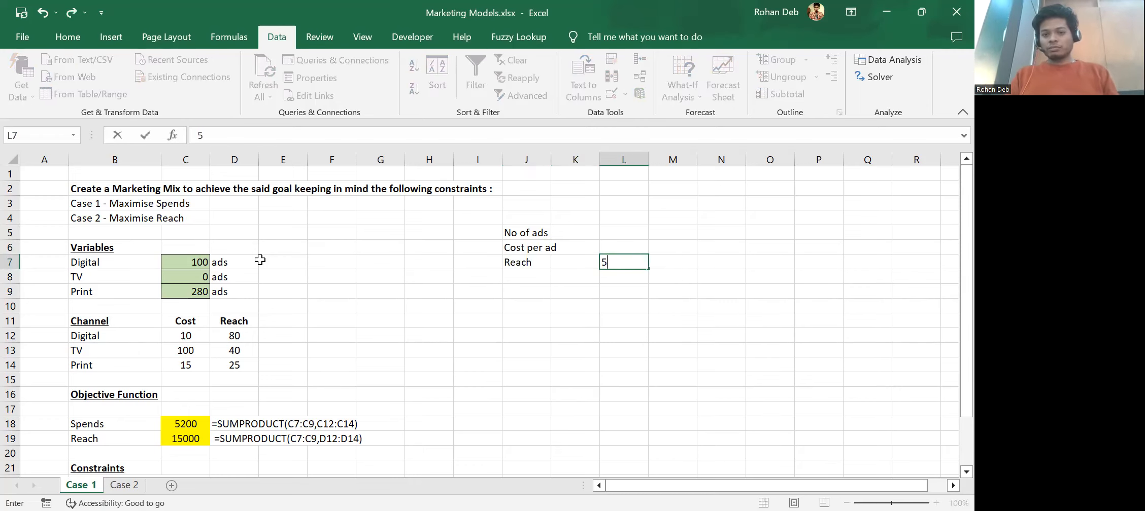
{"action": "type", "text": "5000"}
{"action": "key", "text": "Return"}
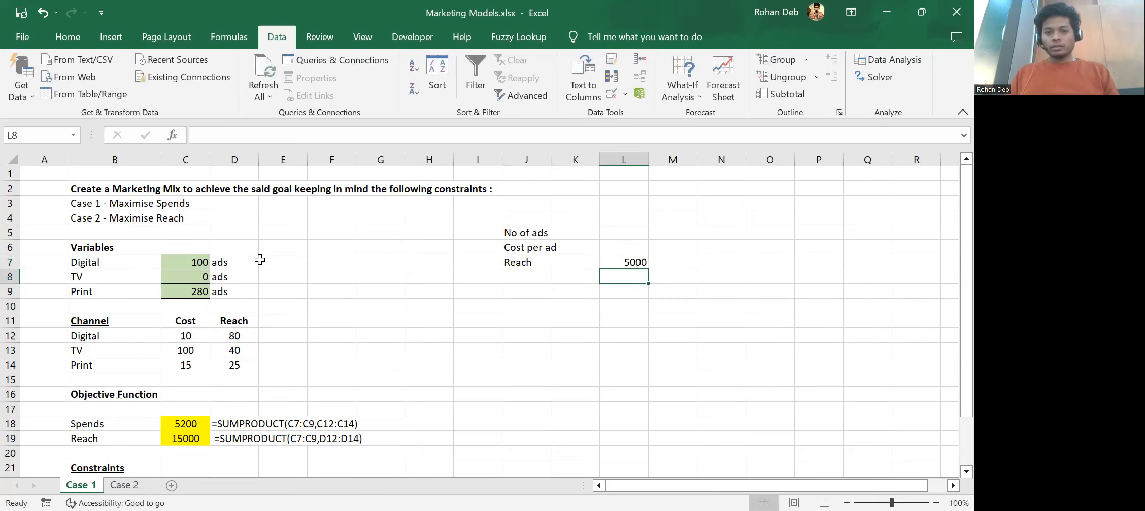
Step: Change the label in J7 to "Reach per ad"
{"action": "key", "text": "Up"}
{"action": "key", "text": "Left"}
{"action": "key", "text": "Left"}
{"action": "type", "text": "Re"}
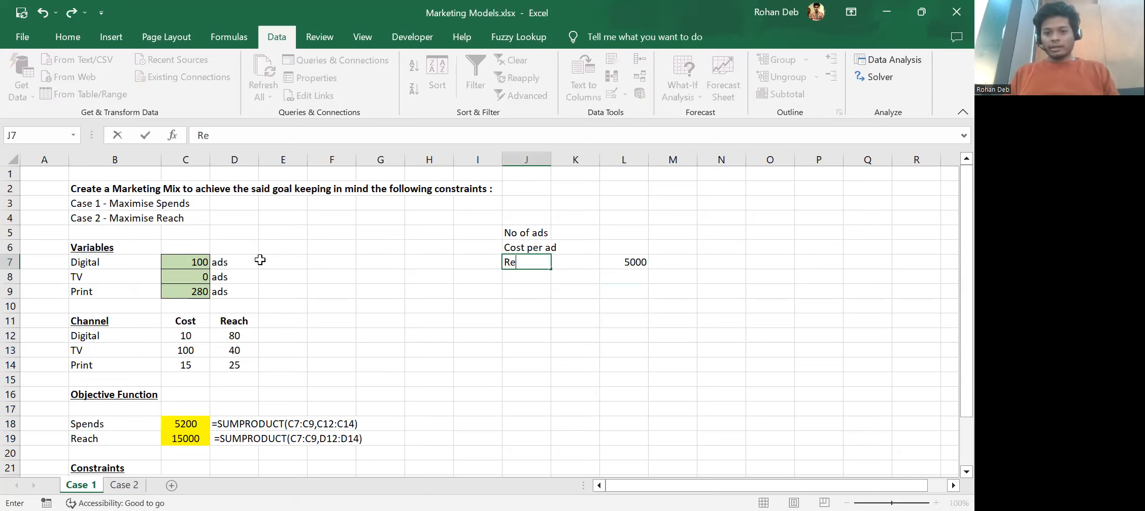
{"action": "type", "text": "ach per ad"}
{"action": "key", "text": "Return"}
Step: Set the cost per ad in L6 to 100
{"action": "key", "text": "Right"}
{"action": "key", "text": "Right"}
{"action": "key", "text": "Up"}
{"action": "key", "text": "Up"}
{"action": "type", "text": "1000"}
{"action": "key", "text": "BackSpace"}
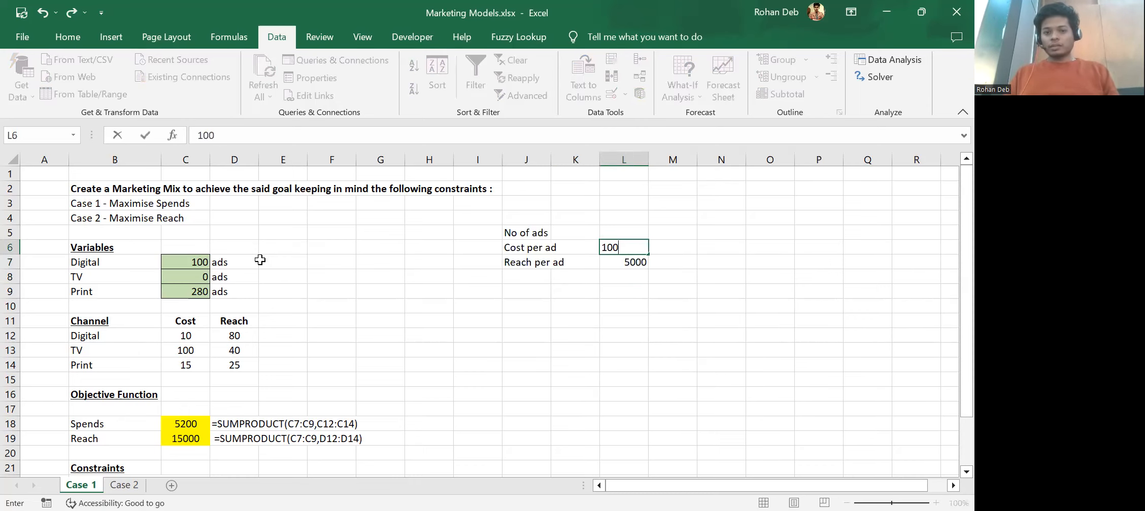
{"action": "key", "text": "Up"}
Step: Enter the label "Target Reach" in J9
{"action": "key", "text": "Down"}
{"action": "key", "text": "Down"}
{"action": "key", "text": "Down"}
{"action": "key", "text": "Left"}
{"action": "key", "text": "Down"}
{"action": "key", "text": "Left"}
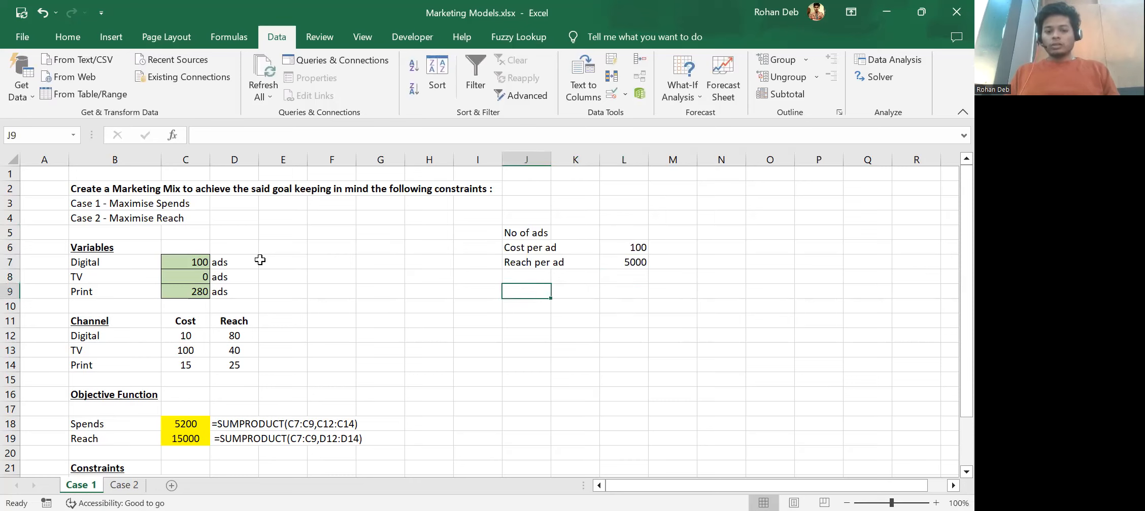
{"action": "type", "text": "Tarag"}
{"action": "key", "text": "BackSpace"}
{"action": "key", "text": "BackSpace"}
{"action": "type", "text": "get "}
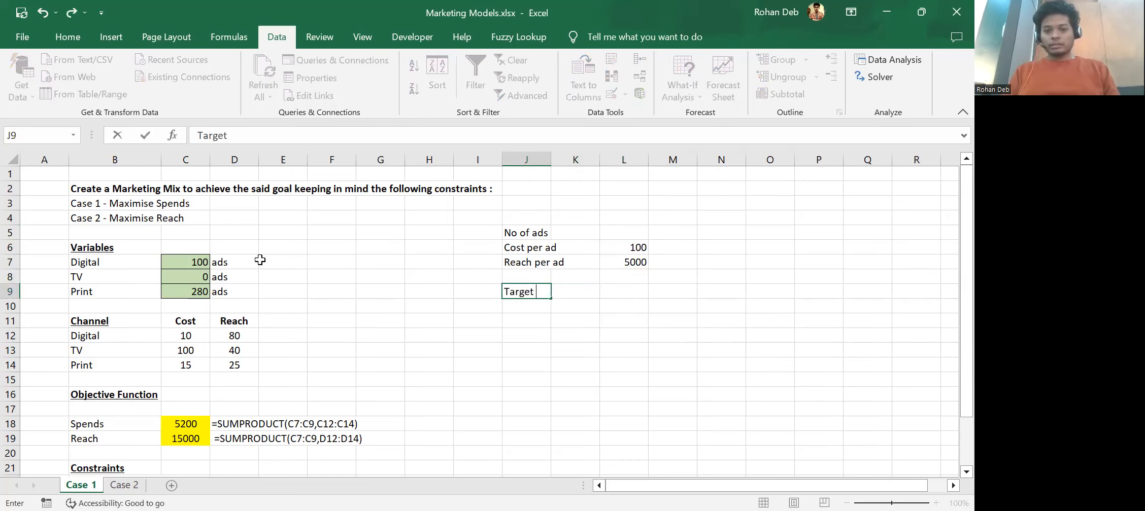
{"action": "type", "text": "Reach"}
{"action": "key", "text": "Return"}
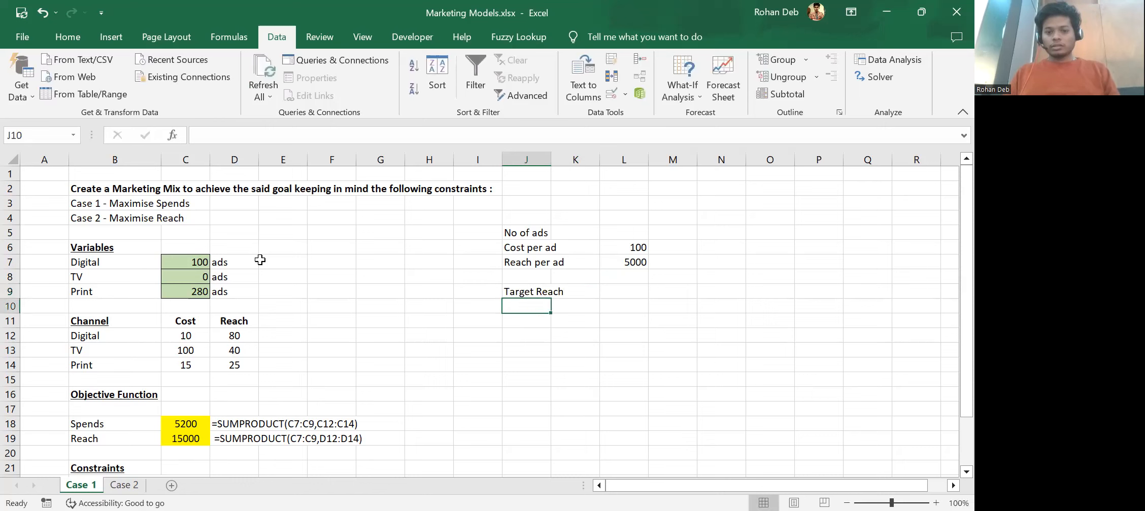
Step: Set the target reach in L9 to 100000
{"action": "key", "text": "Up"}
{"action": "key", "text": "Right"}
{"action": "key", "text": "Right"}
{"action": "type", "text": "100000"}
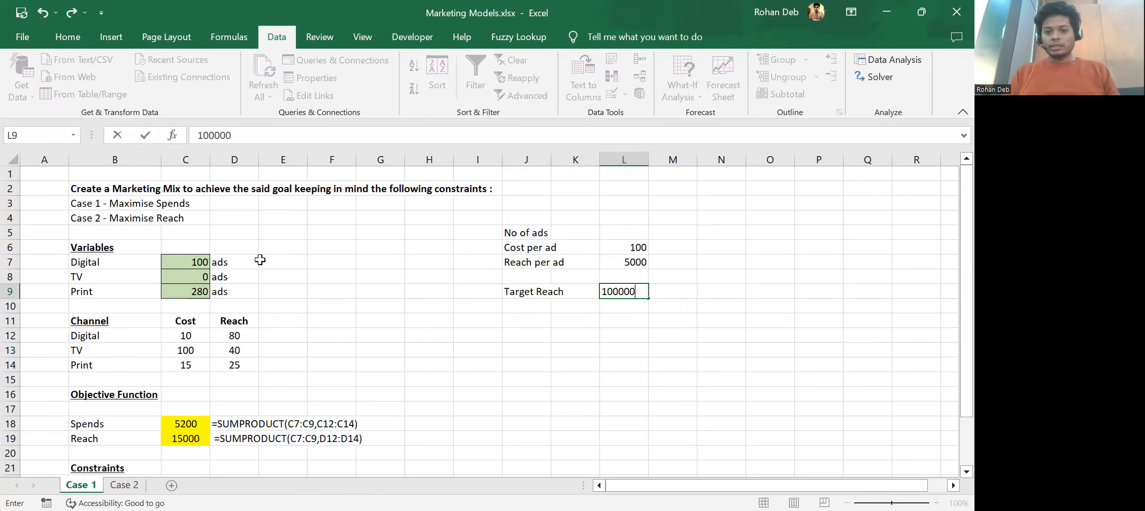
{"action": "key", "text": "Return"}
{"action": "key", "text": "Up"}
{"action": "key", "text": "Up"}
{"action": "key", "text": "Up"}
{"action": "key", "text": "Up"}
{"action": "key", "text": "Down"}
{"action": "key", "text": "Down"}
{"action": "key", "text": "Down"}
{"action": "key", "text": "Down"}
{"action": "key", "text": "Up"}
{"action": "key", "text": "Up"}
{"action": "key", "text": "Up"}
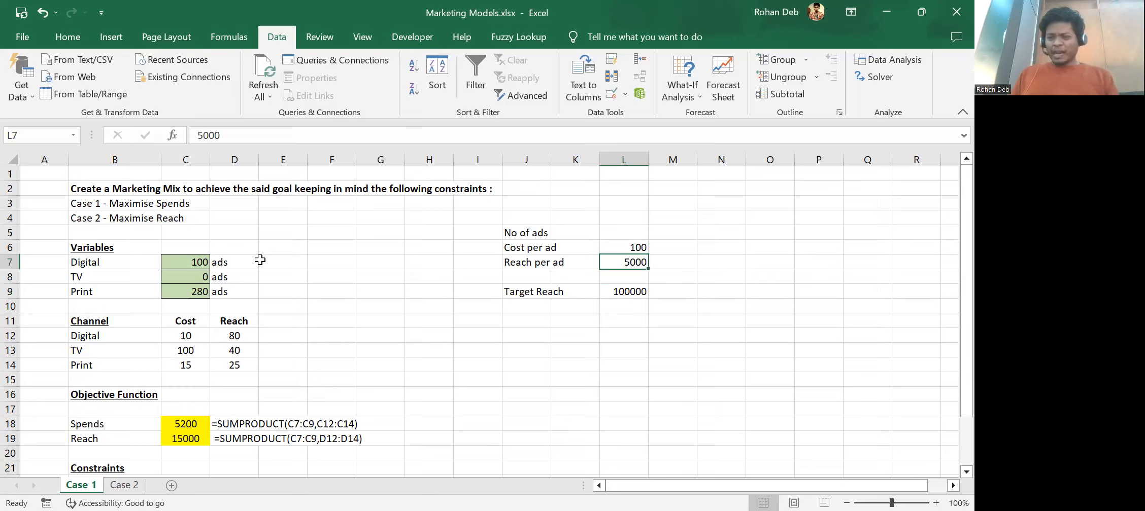
Step: Enter the label "Estimated Cost" in J10, below the target reach
{"action": "key", "text": "Down"}
{"action": "key", "text": "Down"}
{"action": "key", "text": "Down"}
{"action": "key", "text": "Left"}
{"action": "key", "text": "Left"}
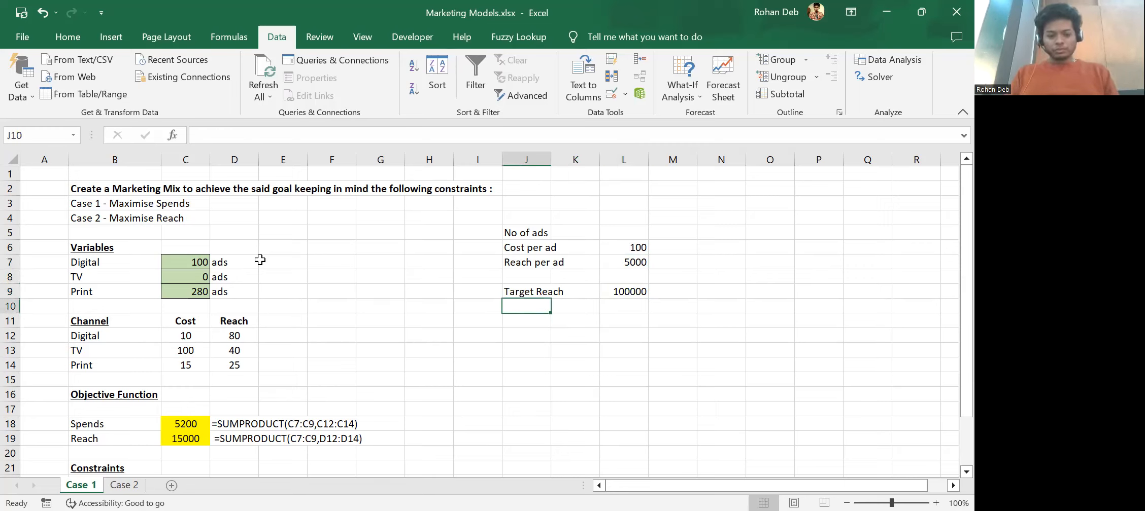
{"action": "type", "text": "C"}
{"action": "key", "text": "BackSpace"}
{"action": "type", "text": "Estimated Cost"}
{"action": "key", "text": "Return"}
Step: Calculate the number of ads in L5 with a formula dividing the target reach in L9 by the reach per ad in L7
{"action": "key", "text": "Up"}
{"action": "key", "text": "Right"}
{"action": "key", "text": "Right"}
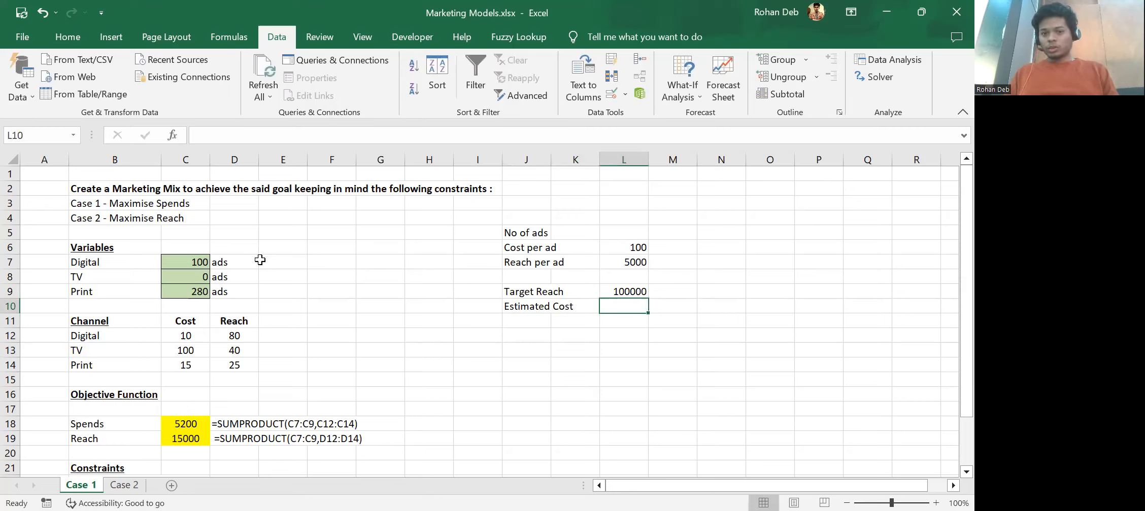
{"action": "key", "text": "Up"}
{"action": "key", "text": "Up"}
{"action": "key", "text": "Up"}
{"action": "key", "text": "Up"}
{"action": "key", "text": "Up"}
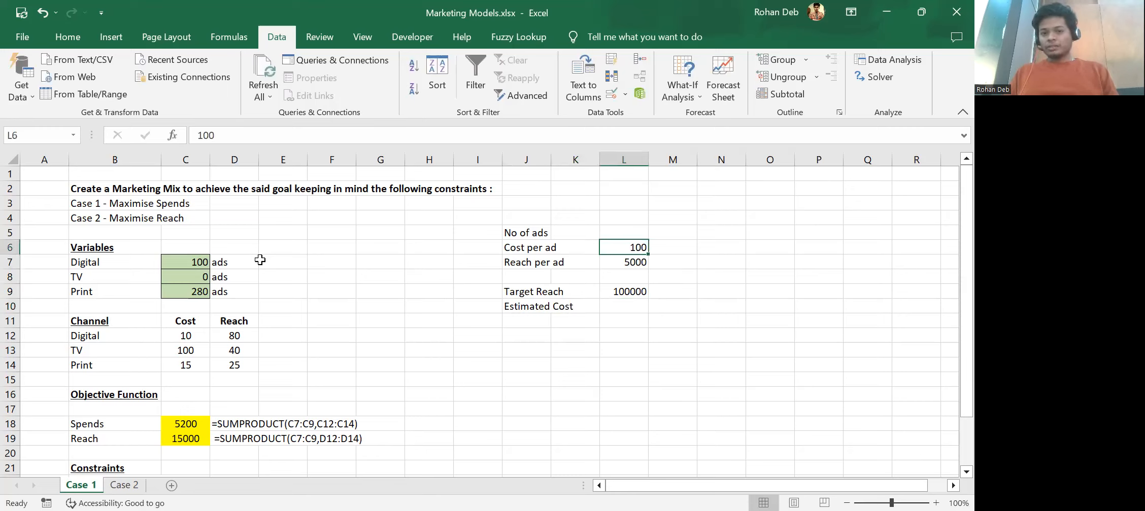
{"action": "type", "text": "="}
{"action": "key", "text": "Down"}
{"action": "key", "text": "Down"}
{"action": "key", "text": "Down"}
{"action": "key", "text": "Down"}
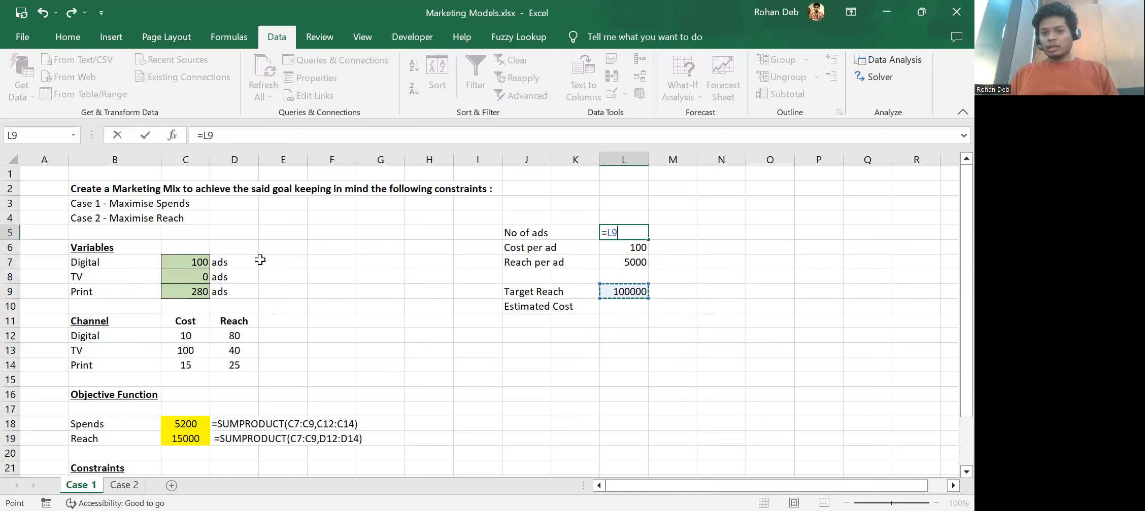
{"action": "type", "text": "/"}
{"action": "key", "text": "Up"}
{"action": "key", "text": "Up"}
{"action": "key", "text": "Down"}
{"action": "key", "text": "Down"}
{"action": "key", "text": "Down"}
{"action": "key", "text": "Down"}
{"action": "key", "text": "Return"}
Step: Calculate the estimated cost in L10 with a formula multiplying the number of ads in L5 by the cost per ad in L6
{"action": "key", "text": "Up"}
{"action": "key", "text": "Down"}
{"action": "key", "text": "Down"}
{"action": "key", "text": "Down"}
{"action": "key", "text": "Down"}
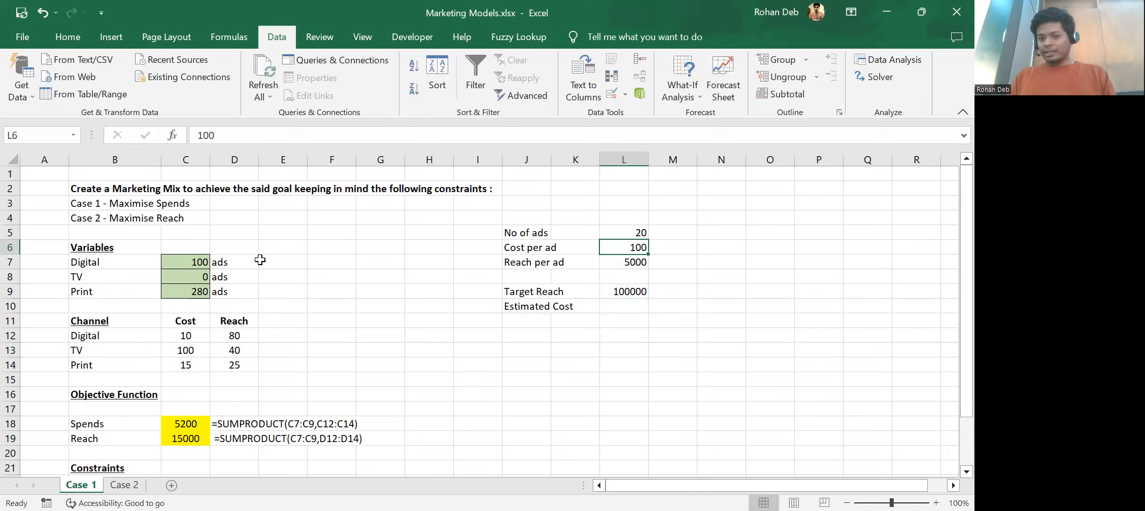
{"action": "key", "text": "Down"}
{"action": "type", "text": "="}
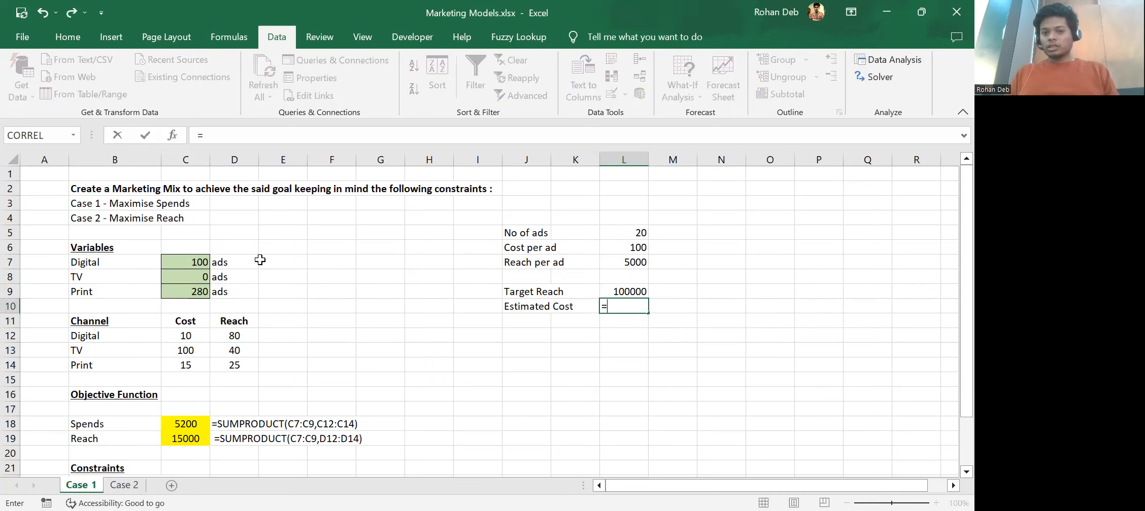
{"action": "key", "text": "Up"}
{"action": "key", "text": "Up"}
{"action": "key", "text": "Up"}
{"action": "key", "text": "Up"}
{"action": "key", "text": "Up"}
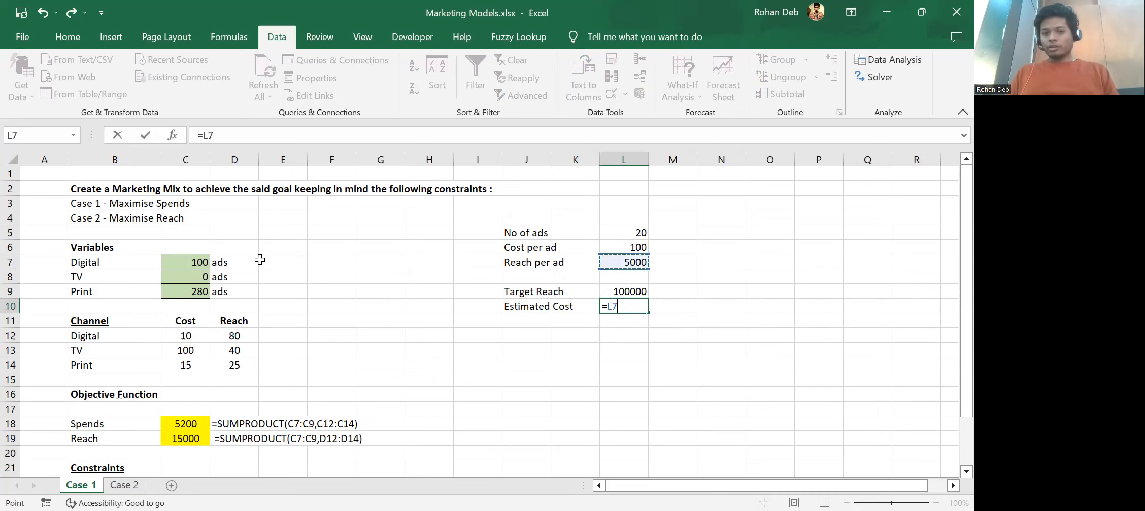
{"action": "type", "text": "*"}
{"action": "key", "text": "Up"}
{"action": "key", "text": "Up"}
{"action": "key", "text": "Up"}
{"action": "key", "text": "Up"}
{"action": "key", "text": "Up"}
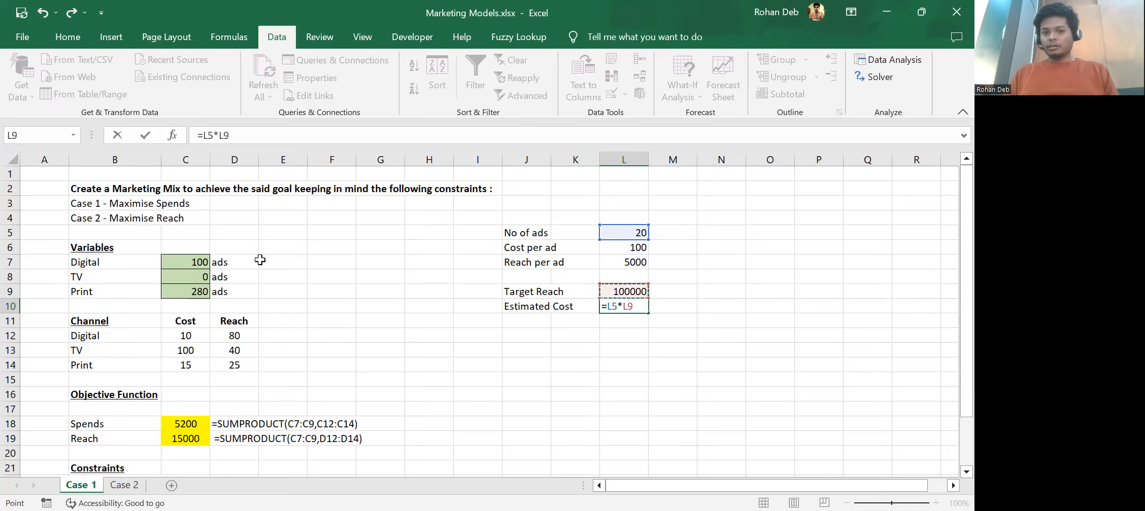
{"action": "key", "text": "Down"}
{"action": "key", "text": "Return"}
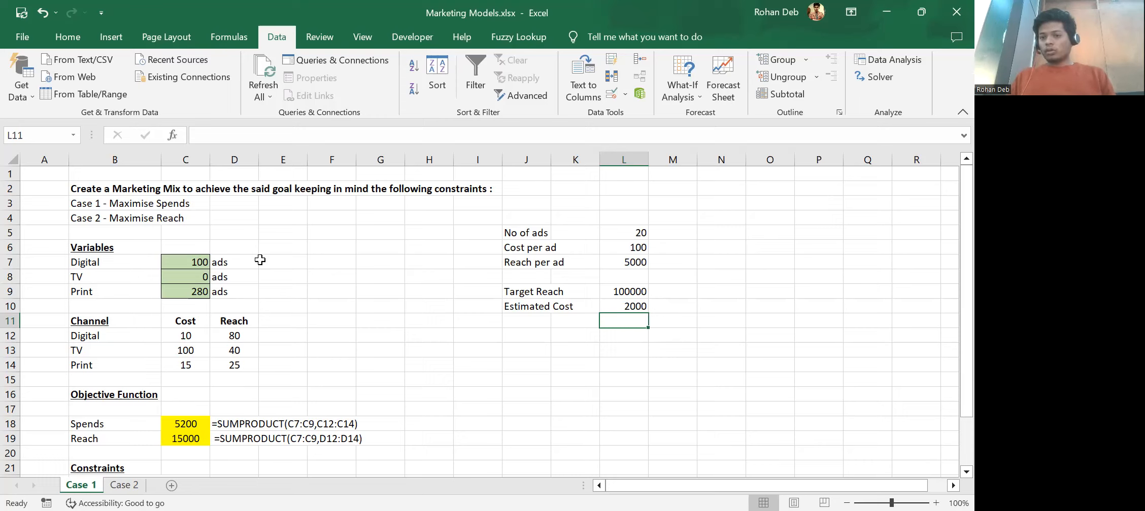
Step: Clear the whole example calculation from the range J4:L11
{"action": "key", "text": "Left"}
{"action": "key", "text": "Left"}
{"action": "key", "text": "Up"}
{"action": "key", "text": "Up"}
{"action": "key", "text": "Up"}
{"action": "key", "text": "Up"}
{"action": "key", "text": "Up"}
{"action": "key", "text": "Up"}
{"action": "key", "text": "Up"}
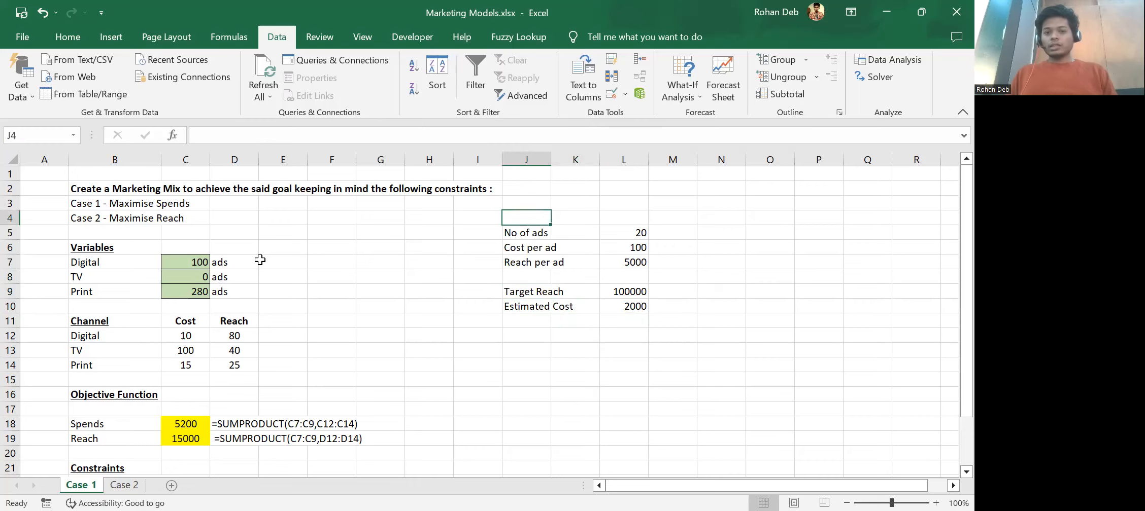
{"action": "key", "text": "shift+Right"}
{"action": "key", "text": "shift+Right"}
{"action": "key", "text": "shift+Down"}
{"action": "key", "text": "shift+Down"}
{"action": "key", "text": "shift+Down"}
{"action": "key", "text": "shift+Down"}
{"action": "key", "text": "shift+Down"}
{"action": "key", "text": "shift+Down"}
{"action": "key", "text": "shift+Down"}
{"action": "key", "text": "Delete"}
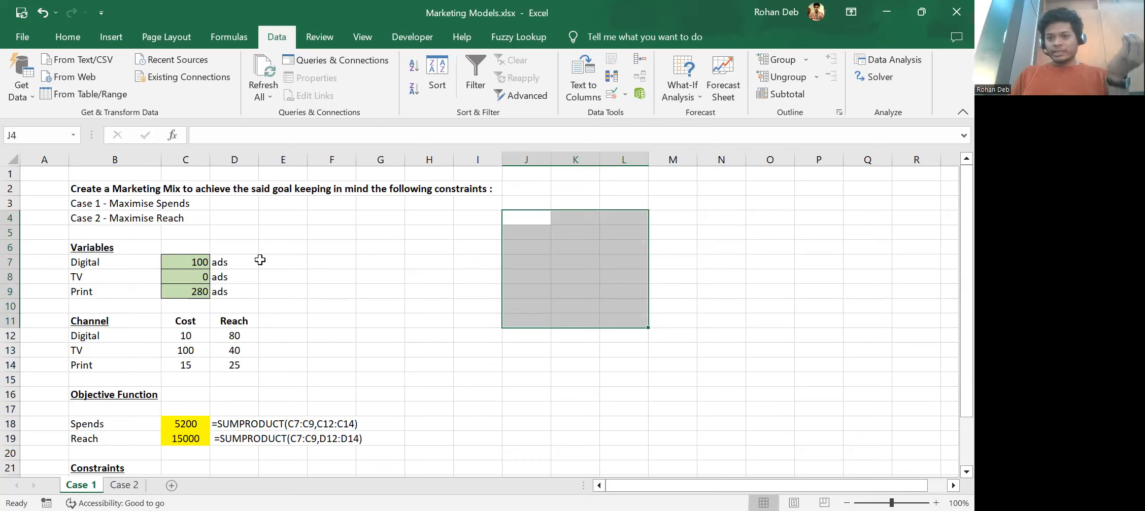
Step: Examine the marketing mix problem statement in row 2 and the Case 1 goal in B3
{"action": "key", "text": "Left"}
{"action": "key", "text": "Left"}
{"action": "key", "text": "Left"}
{"action": "key", "text": "Left"}
{"action": "key", "text": "Left"}
{"action": "key", "text": "Left"}
{"action": "key", "text": "Up"}
{"action": "key", "text": "Up"}
{"action": "key", "text": "Left"}
{"action": "key", "text": "Right"}
{"action": "key", "text": "Right"}
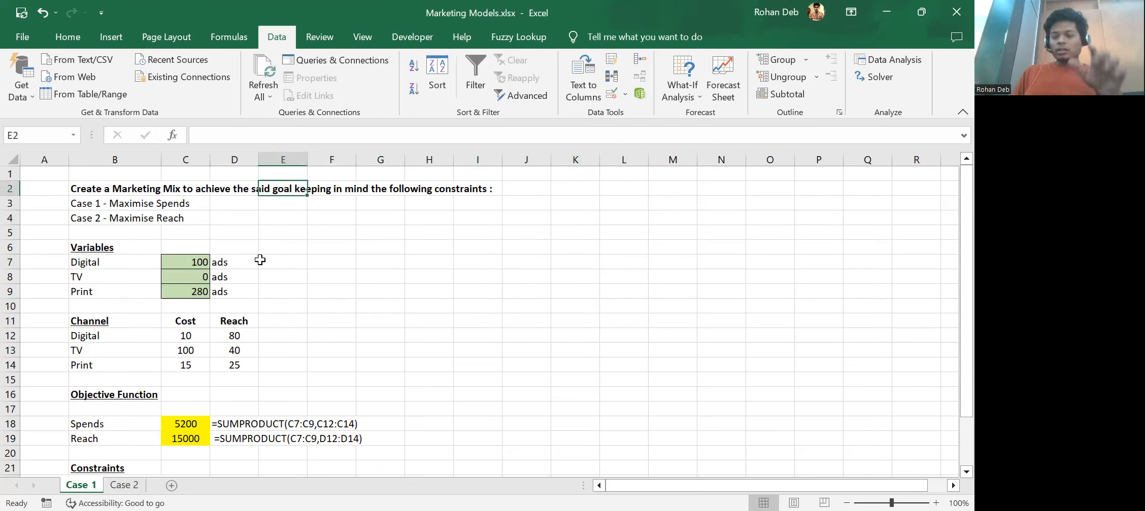
{"action": "key", "text": "Left"}
{"action": "key", "text": "Left"}
{"action": "key", "text": "Down"}
{"action": "key", "text": "Left"}
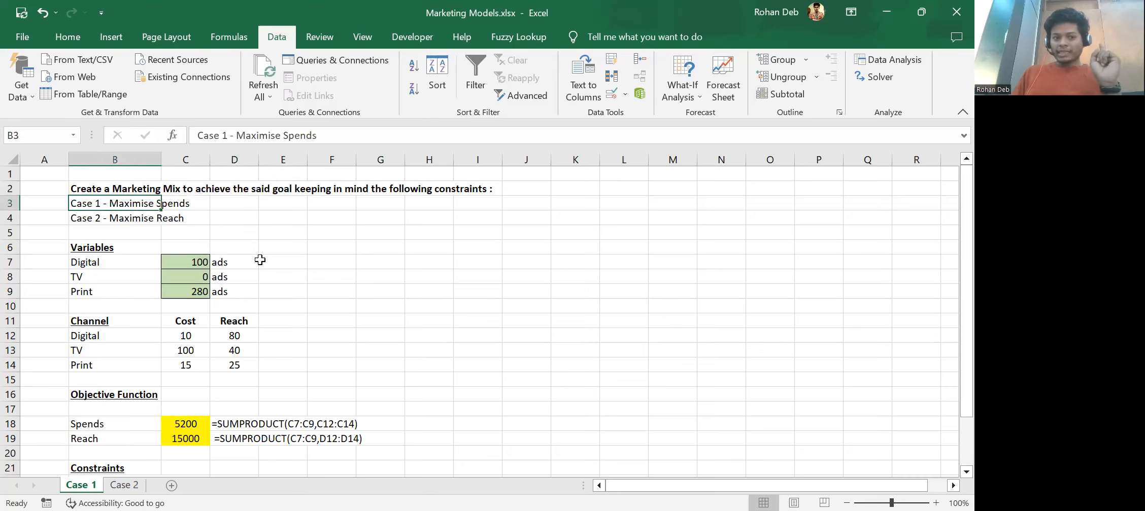
{"action": "key", "text": "Left"}
{"action": "key", "text": "Right"}
{"action": "key", "text": "Left"}
{"action": "key", "text": "Right"}
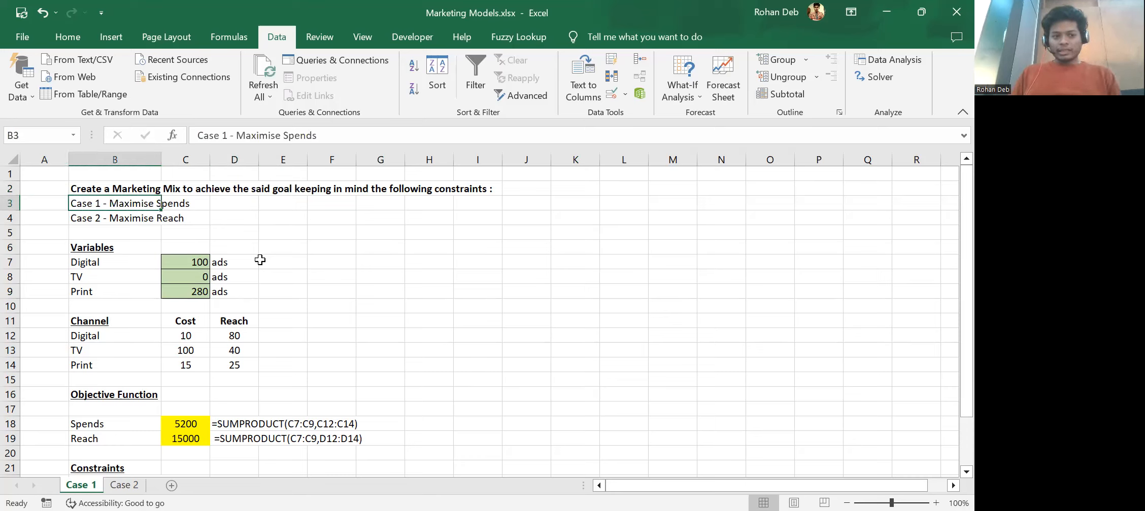
Step: Change the Case 1 goal in B3 to read "Case 1 - Minimise Spends"
{"action": "double_click", "coordinate": [261, 136]}
{"action": "type", "text": "Minimise"}
{"action": "key", "text": "Return"}
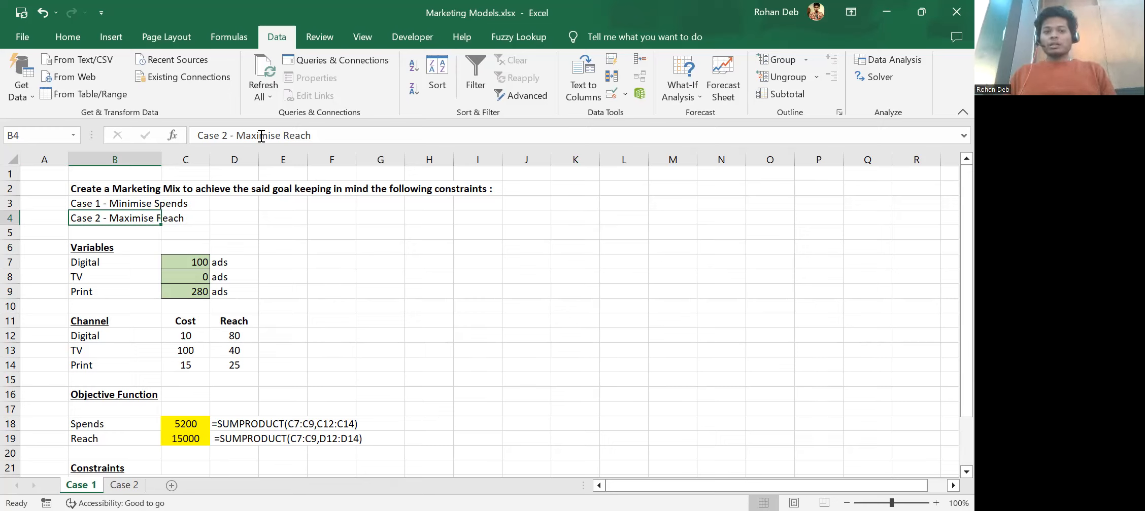
{"action": "key", "text": "Up"}
{"action": "key", "text": "Right"}
Step: Enter the example equation "3x + 4y - 5z = 1000" in J6, beside the Variables section
{"action": "scroll", "coordinate": [322, 260], "scroll_direction": "down", "scroll_amount": 2}
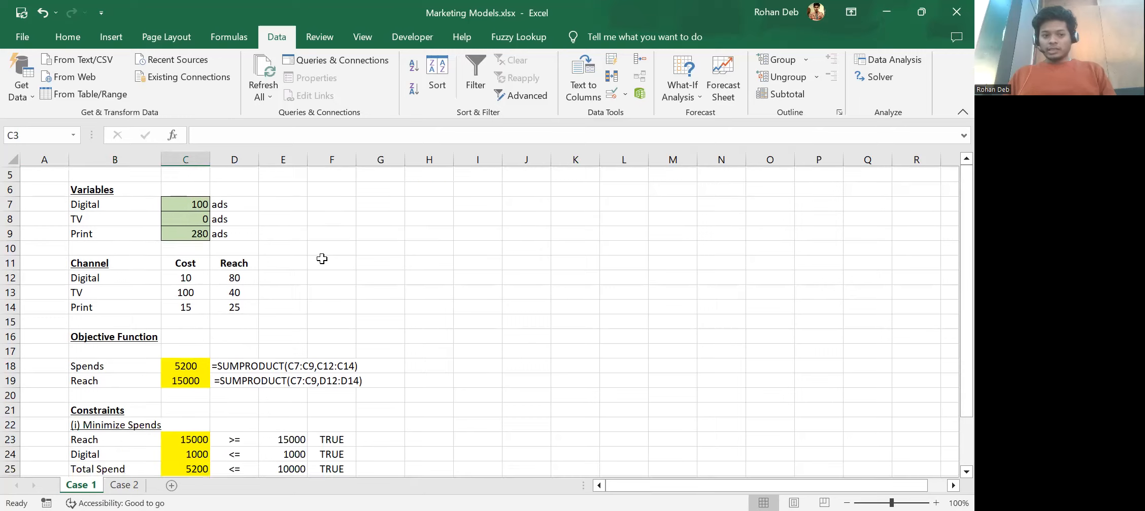
{"action": "scroll", "coordinate": [321, 259], "scroll_direction": "down", "scroll_amount": 1}
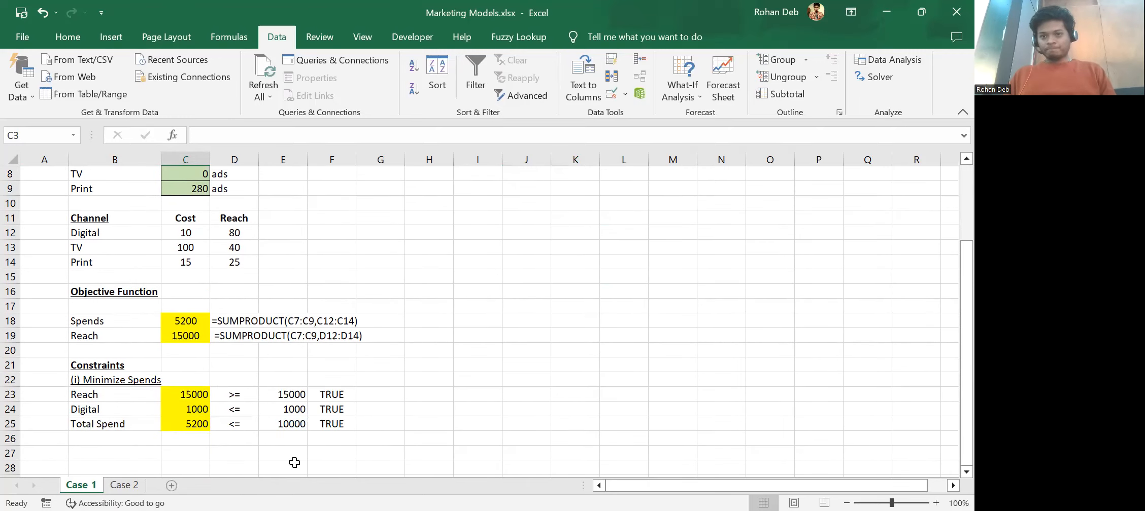
{"action": "scroll", "coordinate": [372, 306], "scroll_direction": "up", "scroll_amount": 3}
{"action": "scroll", "coordinate": [372, 307], "scroll_direction": "down", "scroll_amount": 1}
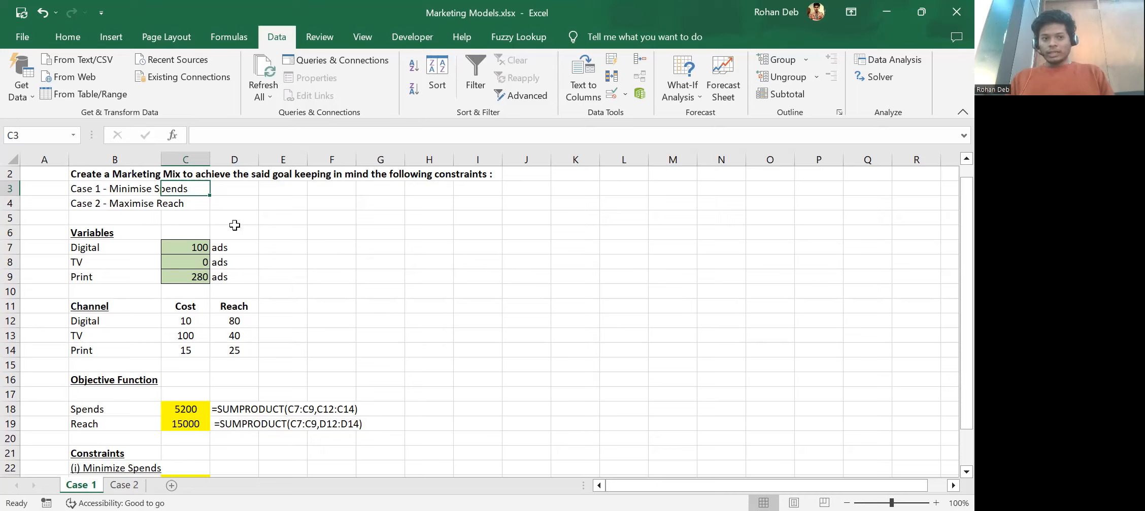
{"action": "left_click", "coordinate": [131, 234]}
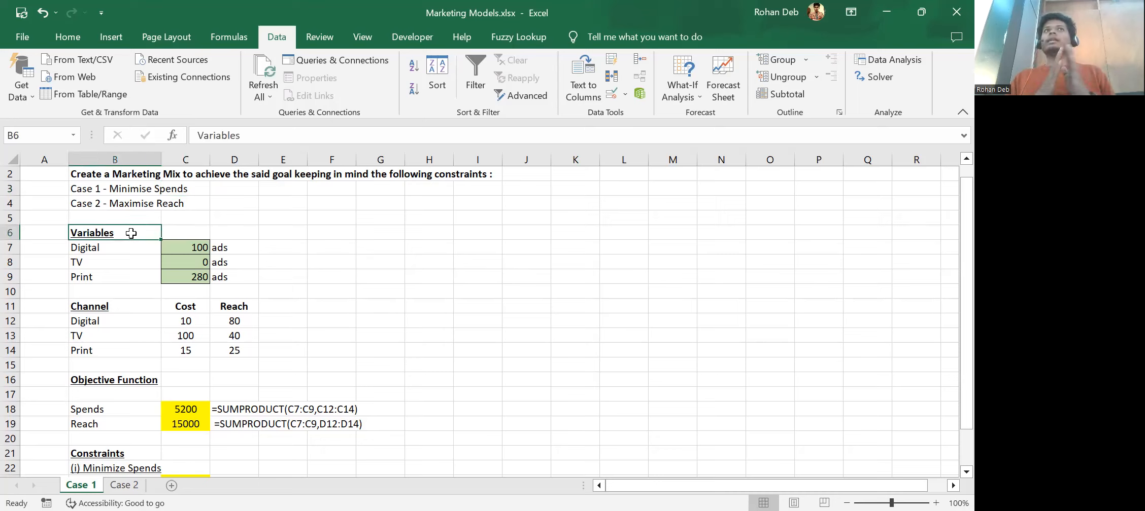
{"action": "key", "text": "Right"}
{"action": "key", "text": "Right"}
{"action": "key", "text": "Right"}
{"action": "key", "text": "Right"}
{"action": "key", "text": "Right"}
{"action": "key", "text": "Right"}
{"action": "key", "text": "Right"}
{"action": "key", "text": "Right"}
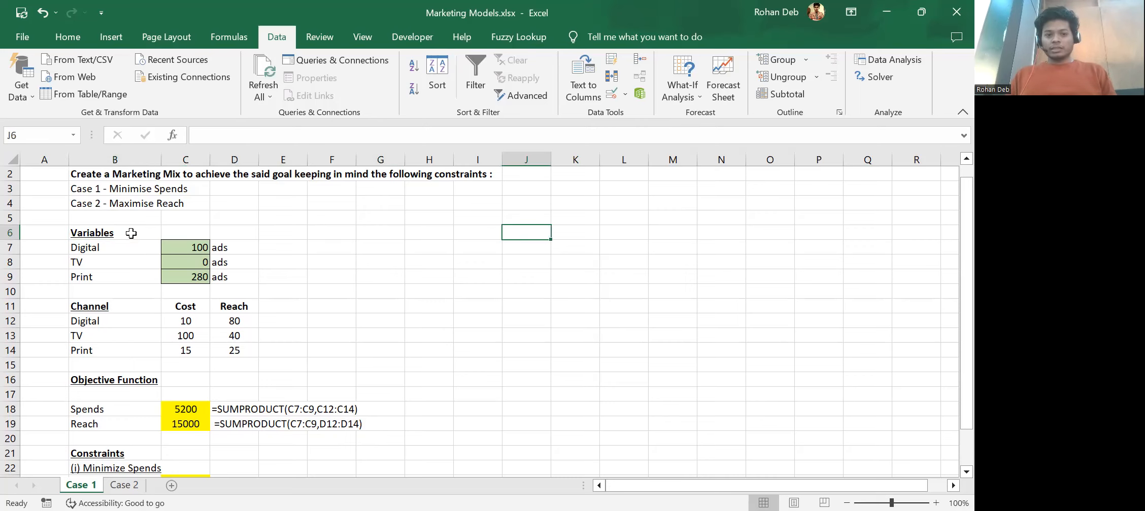
{"action": "type", "text": "3x "}
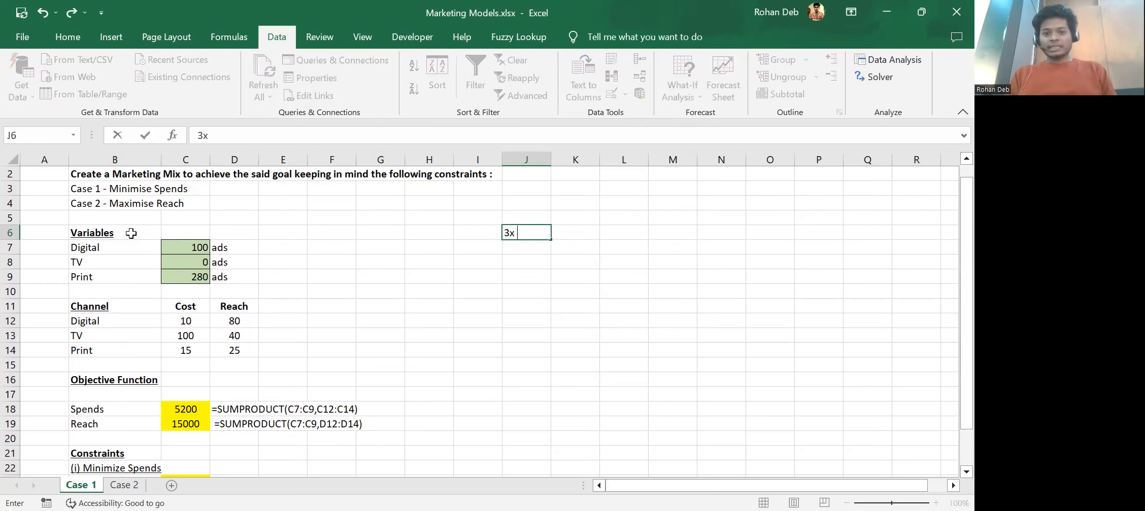
{"action": "type", "text": "+ 4"}
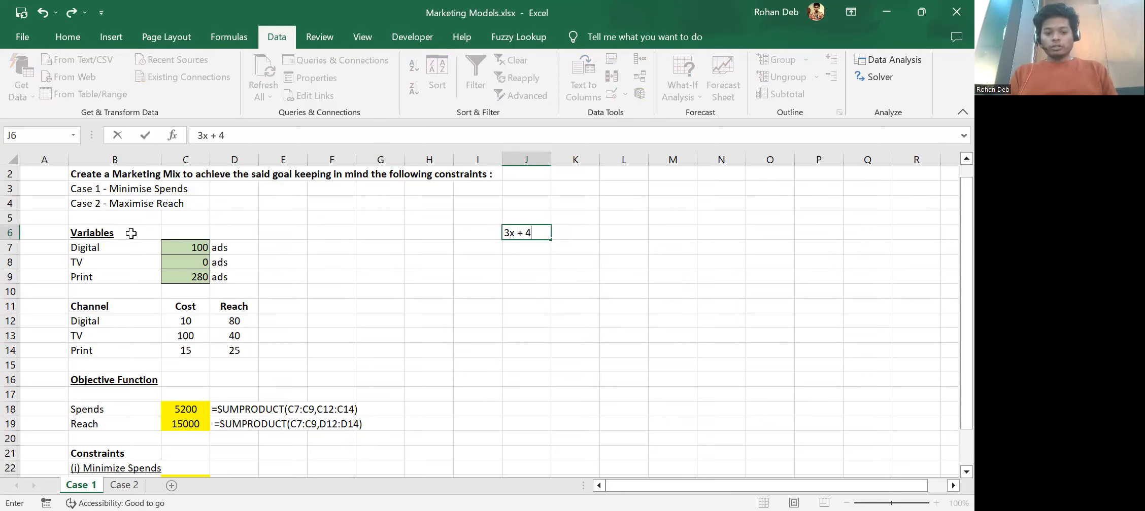
{"action": "type", "text": "y - 5"}
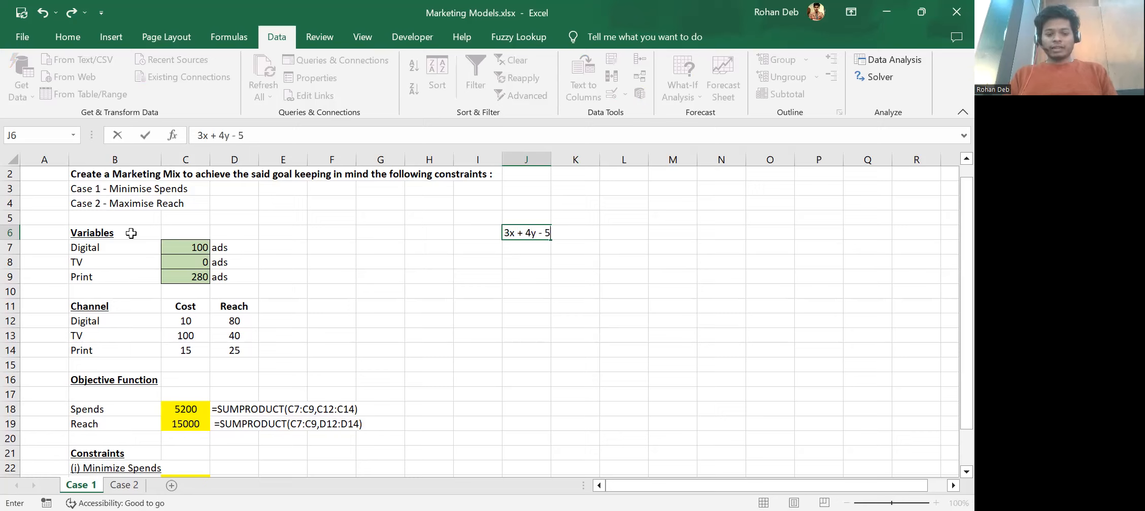
{"action": "type", "text": "z = 1000"}
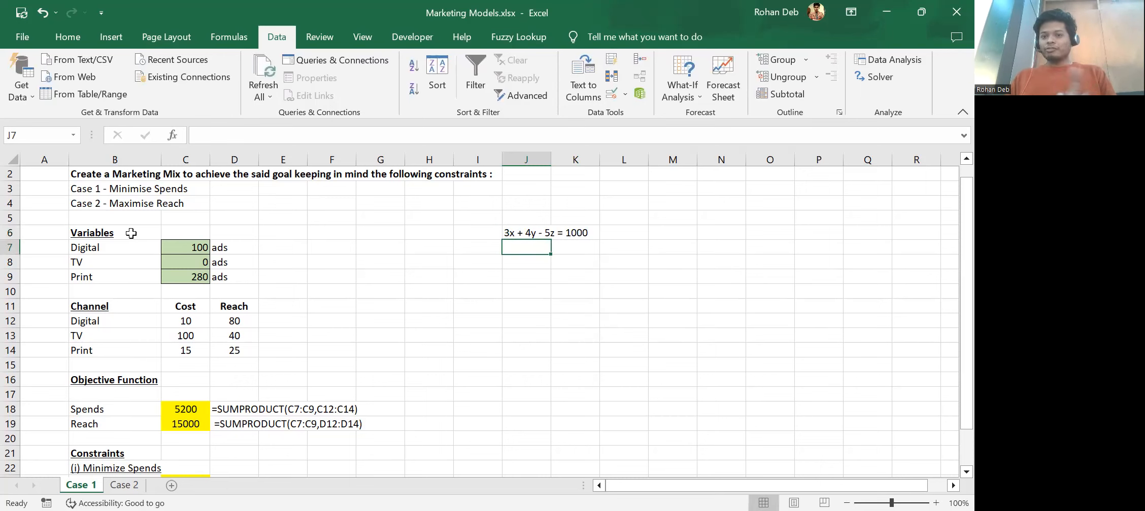
{"action": "key", "text": "Up"}
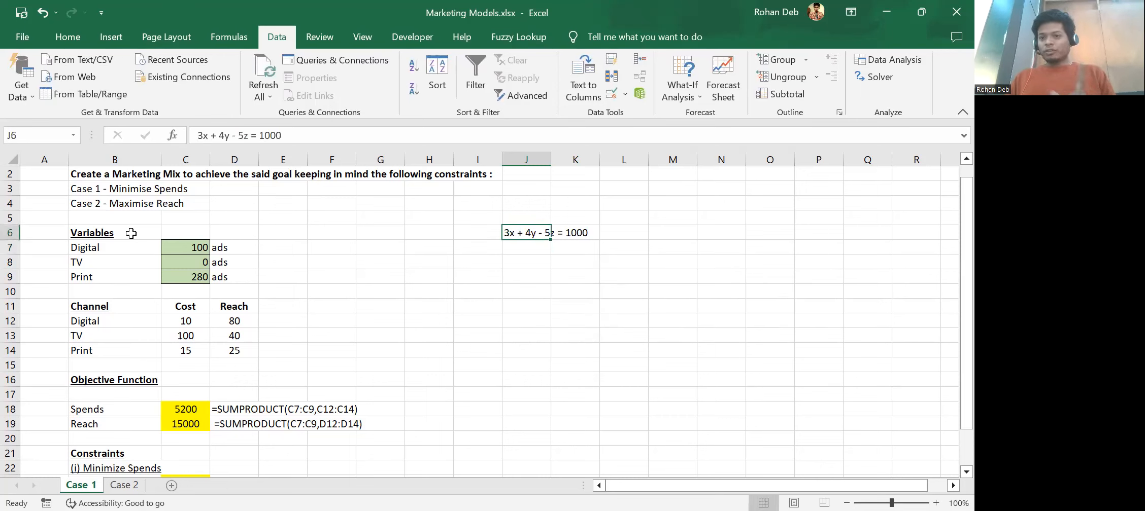
{"action": "key", "text": "Down"}
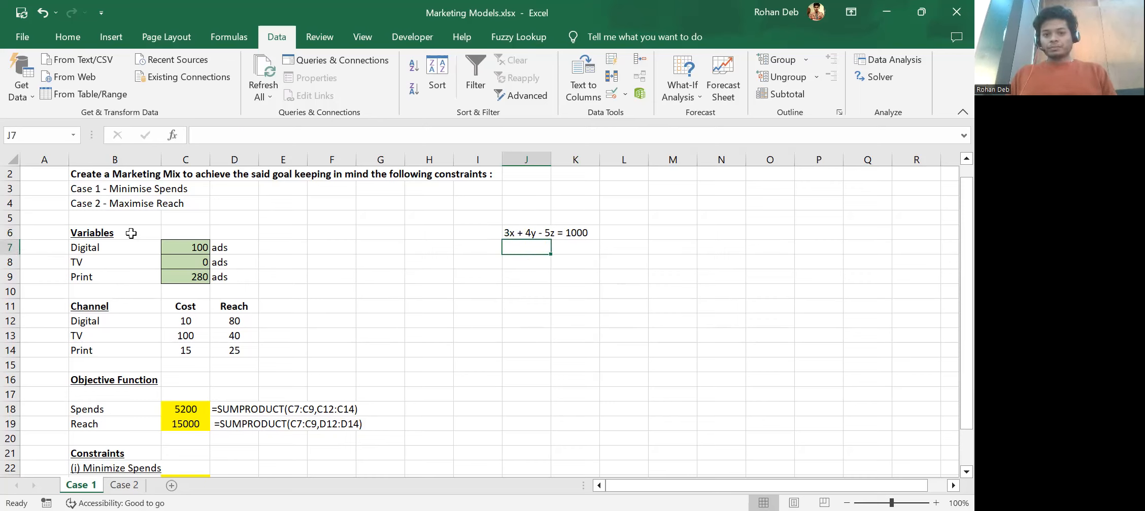
Step: Label the example equation "Reach" in I6
{"action": "key", "text": "Left"}
{"action": "key", "text": "Up"}
{"action": "type", "text": "Reach"}
{"action": "key", "text": "Return"}
{"action": "key", "text": "Up"}
{"action": "key", "text": "Right"}
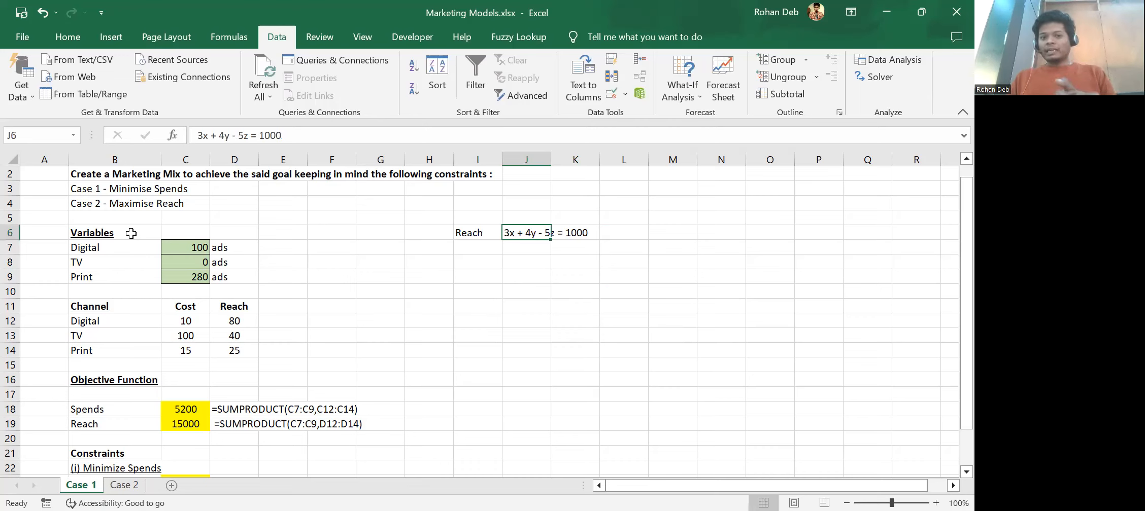
Step: Add a "Variables" label in I7 and list "x, y, z" in J7
{"action": "key", "text": "Left"}
{"action": "key", "text": "Down"}
{"action": "type", "text": "V"}
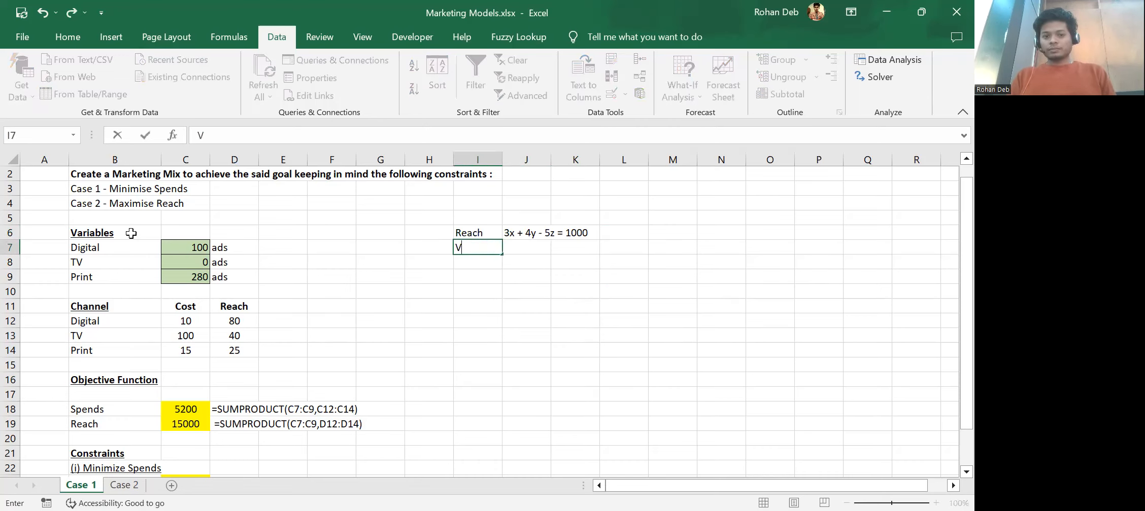
{"action": "type", "text": "ariables"}
{"action": "key", "text": "Tab"}
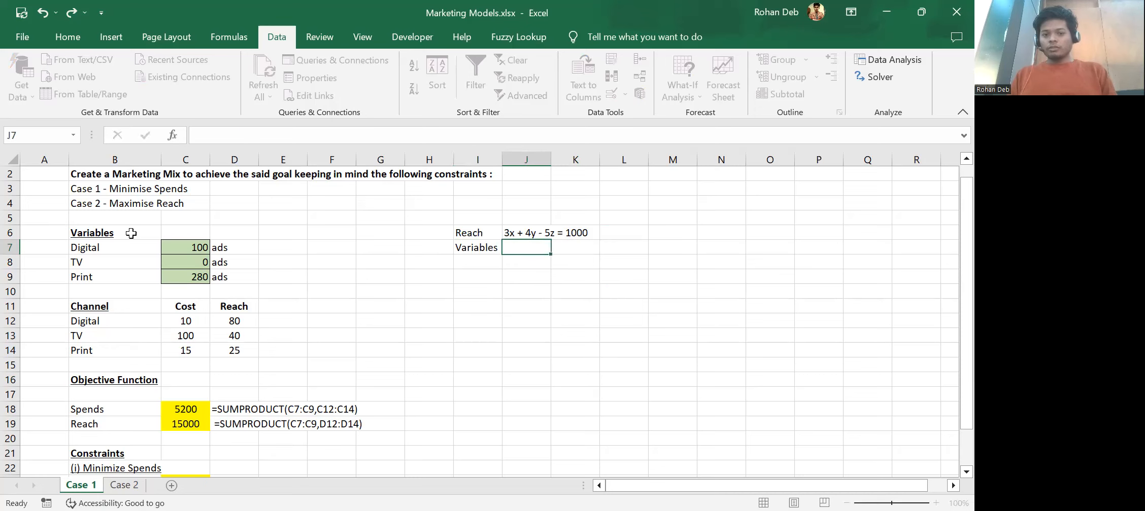
{"action": "type", "text": "x, y, z"}
{"action": "key", "text": "Return"}
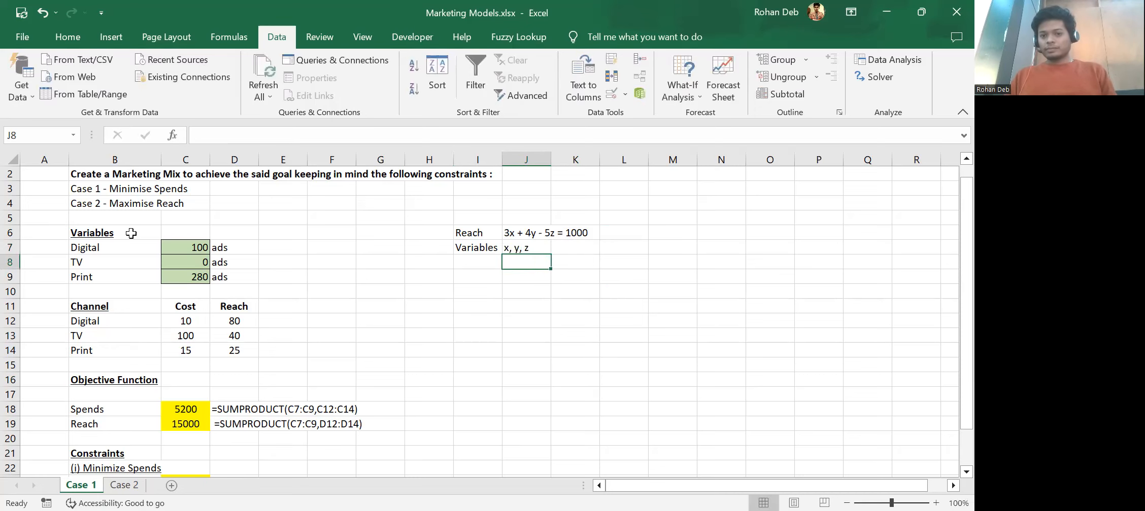
Step: Add a "Const." label in I9 with the example constraints "x>100, y<50" in J9
{"action": "key", "text": "Left"}
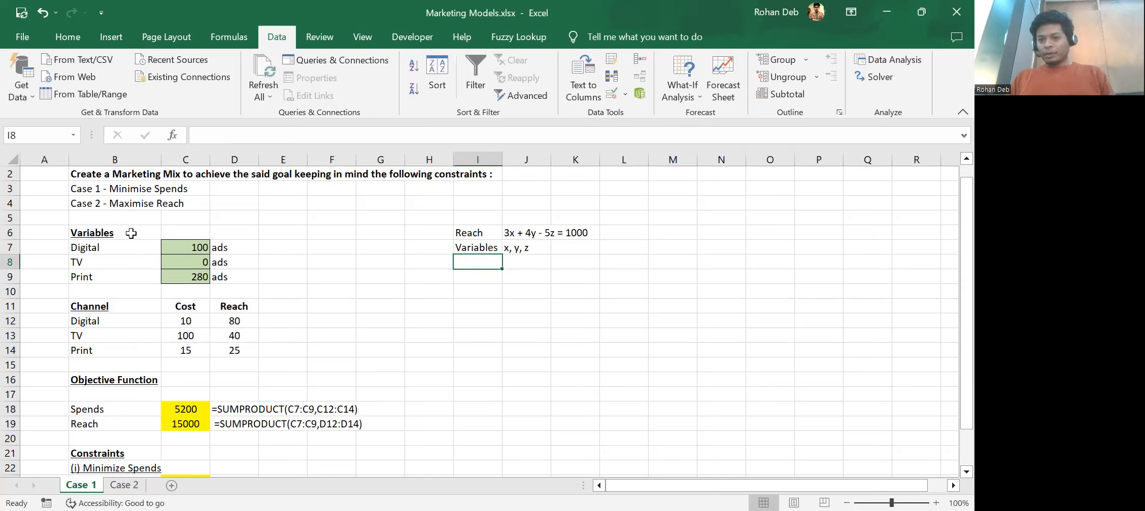
{"action": "key", "text": "Down"}
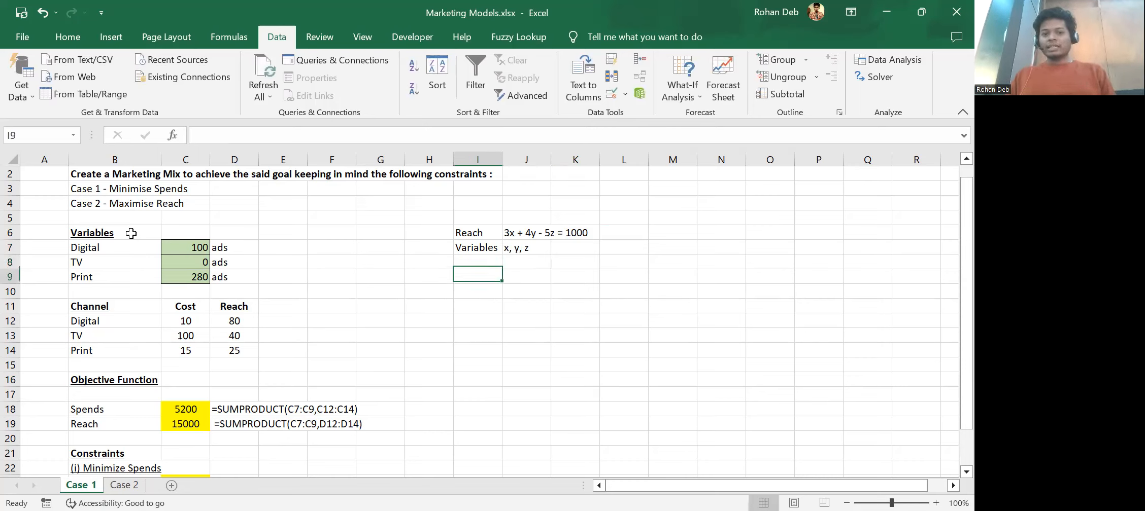
{"action": "type", "text": "Const"}
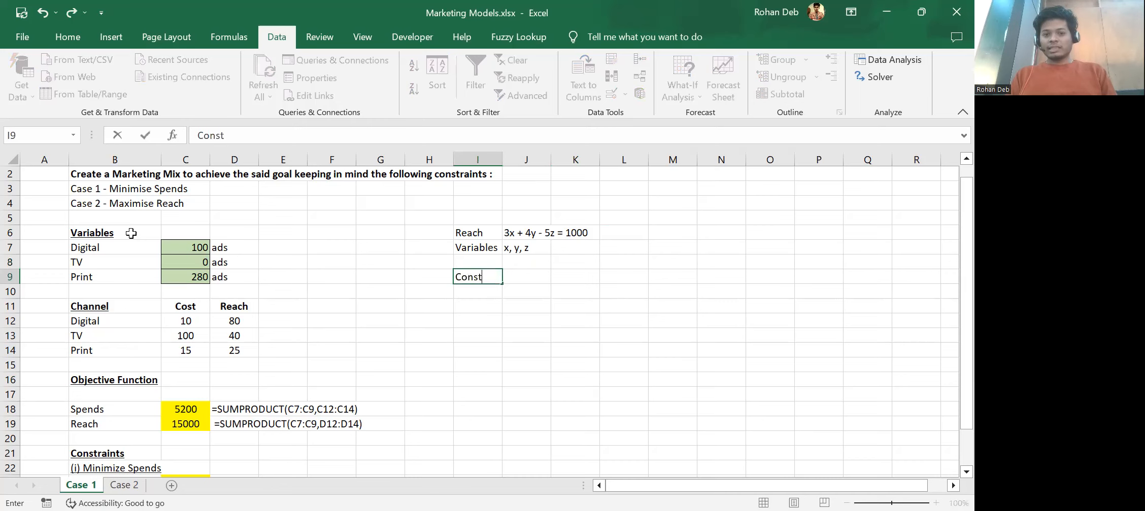
{"action": "type", "text": "."}
{"action": "key", "text": "Tab"}
{"action": "type", "text": "x>"}
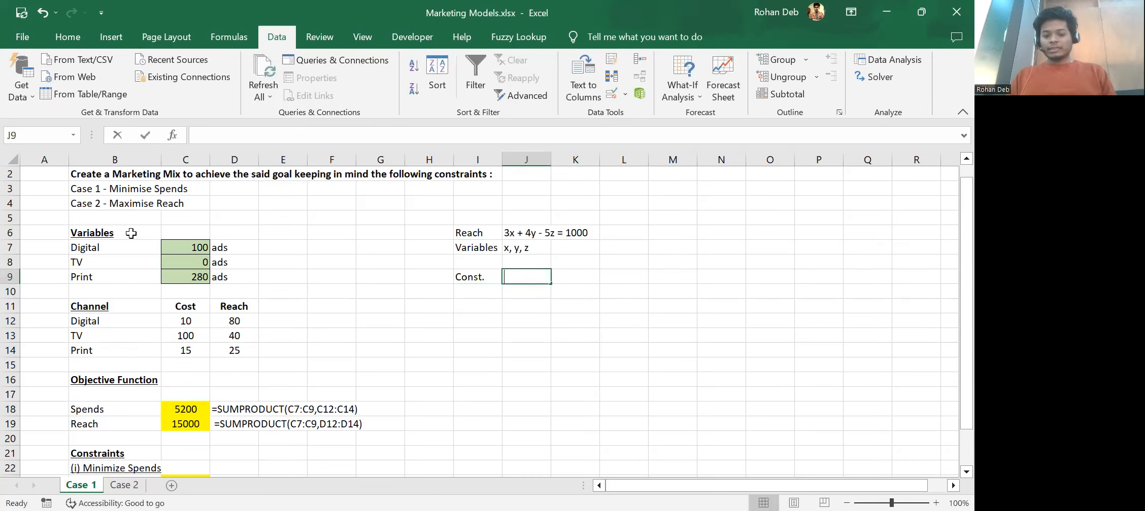
{"action": "type", "text": "100, y<50"}
{"action": "key", "text": "Return"}
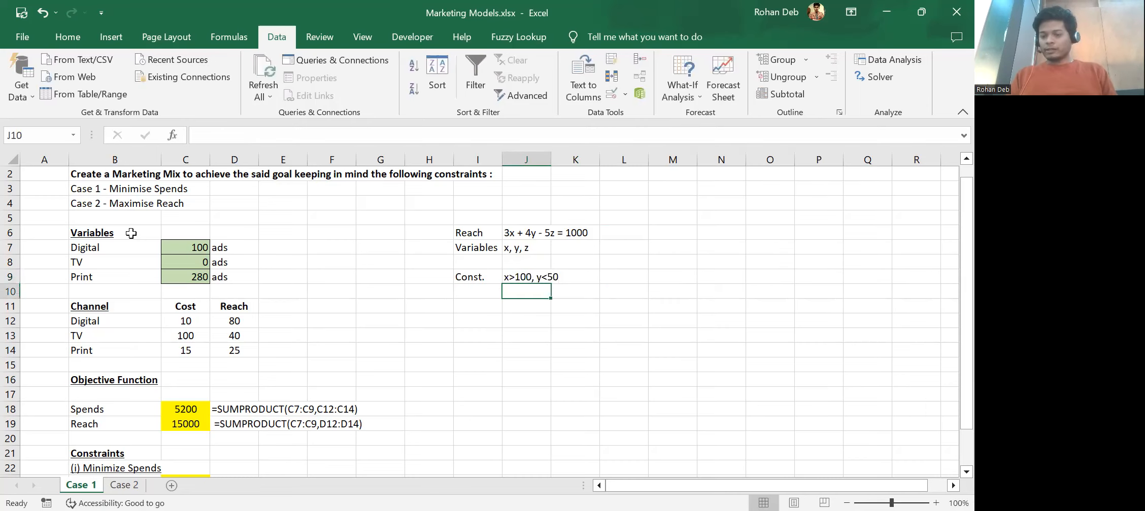
Step: Set the equation's label in I6 to "Obj. Fx"
{"action": "key", "text": "Left"}
{"action": "key", "text": "Up"}
{"action": "key", "text": "Up"}
{"action": "key", "text": "Up"}
{"action": "key", "text": "Up"}
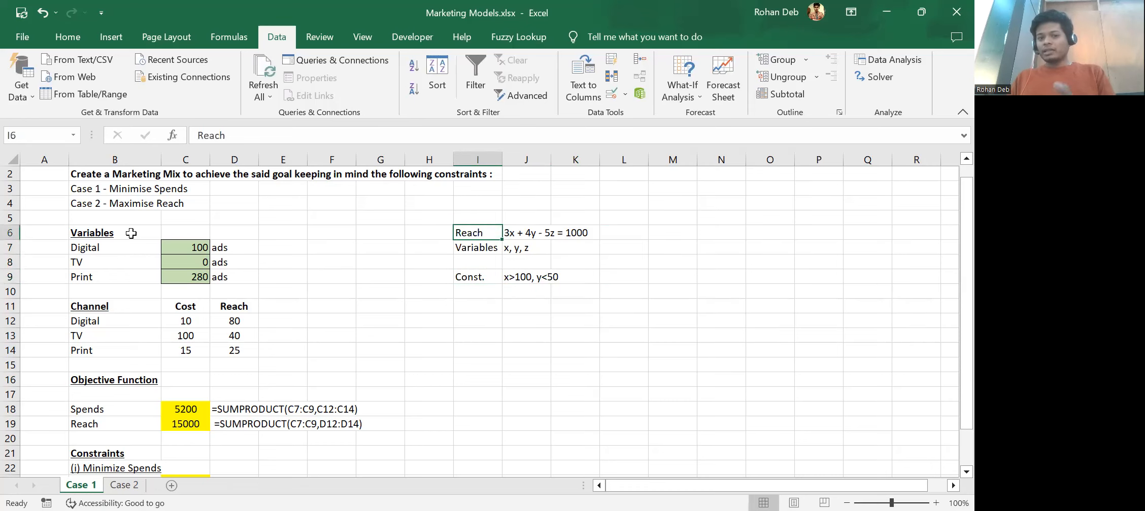
{"action": "type", "text": "Obj,"}
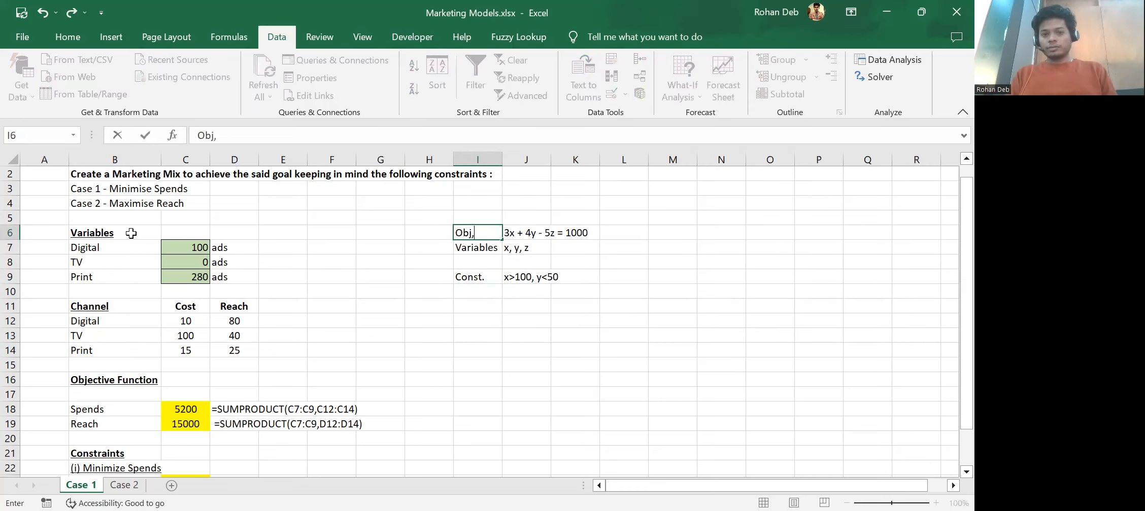
{"action": "key", "text": "BackSpace"}
{"action": "type", "text": ". Fx"}
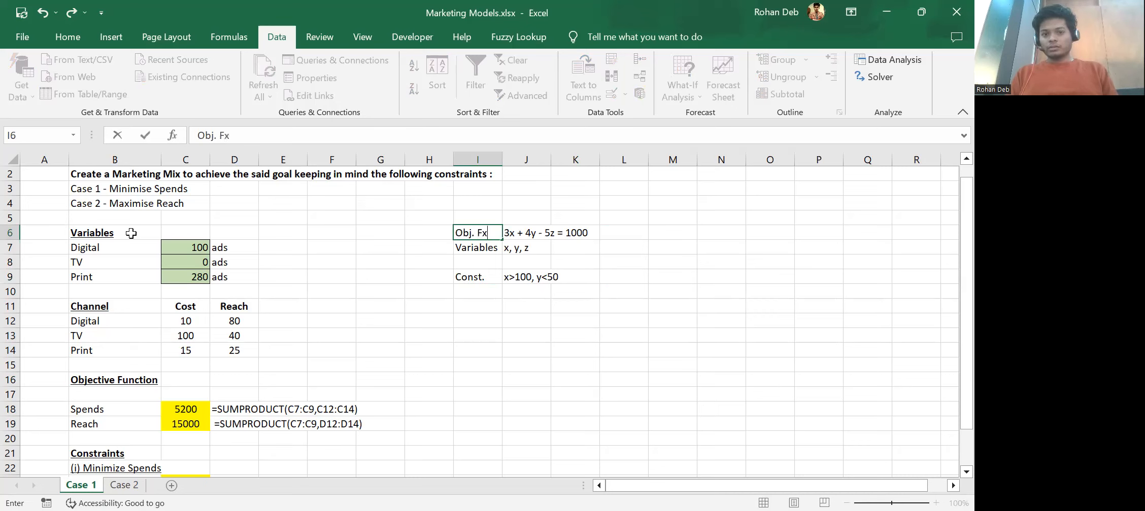
{"action": "key", "text": "Return"}
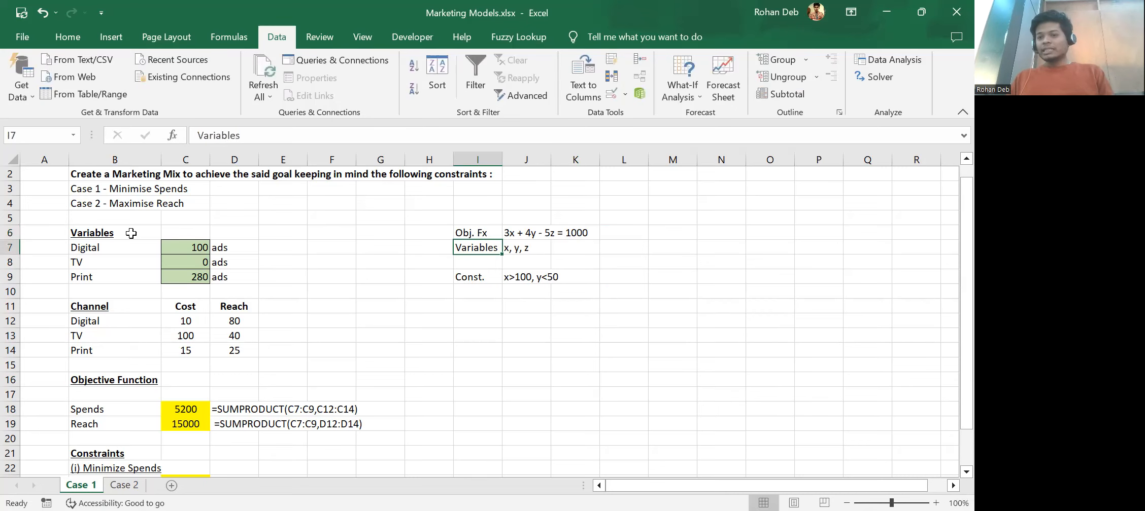
Step: Examine the example objective function, the Spends and Reach objectives in rows 18 and 19, and the Minimize Spends constraints in rows 23 to 25
{"action": "key", "text": "Up"}
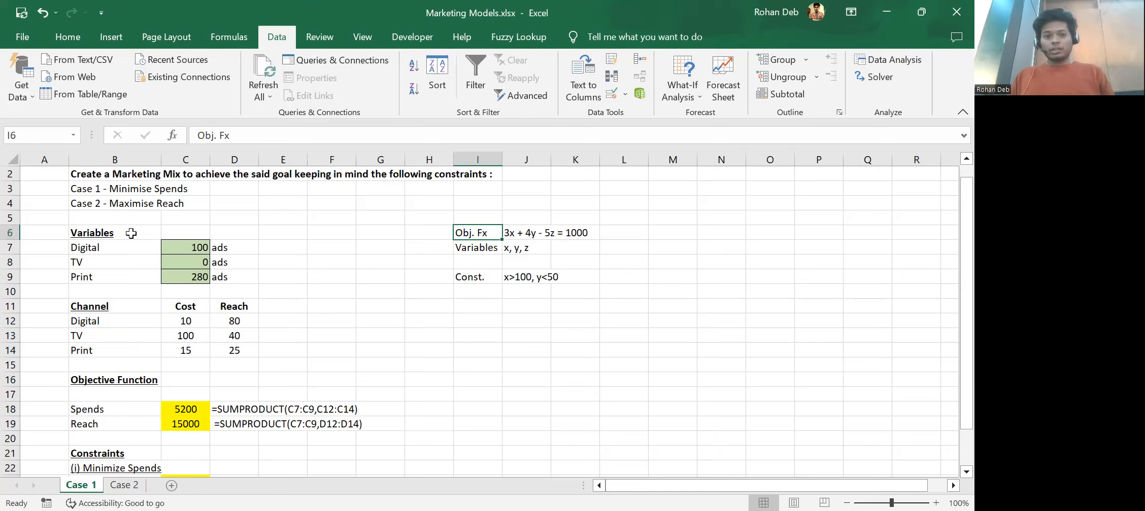
{"action": "key", "text": "shift+Right"}
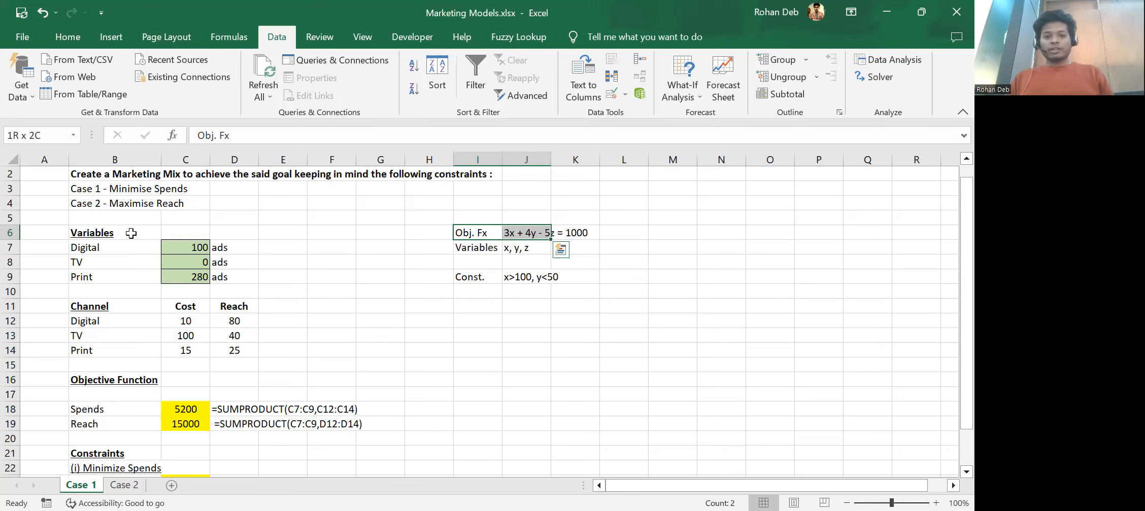
{"action": "left_click", "coordinate": [115, 409]}
{"action": "left_click", "coordinate": [115, 425]}
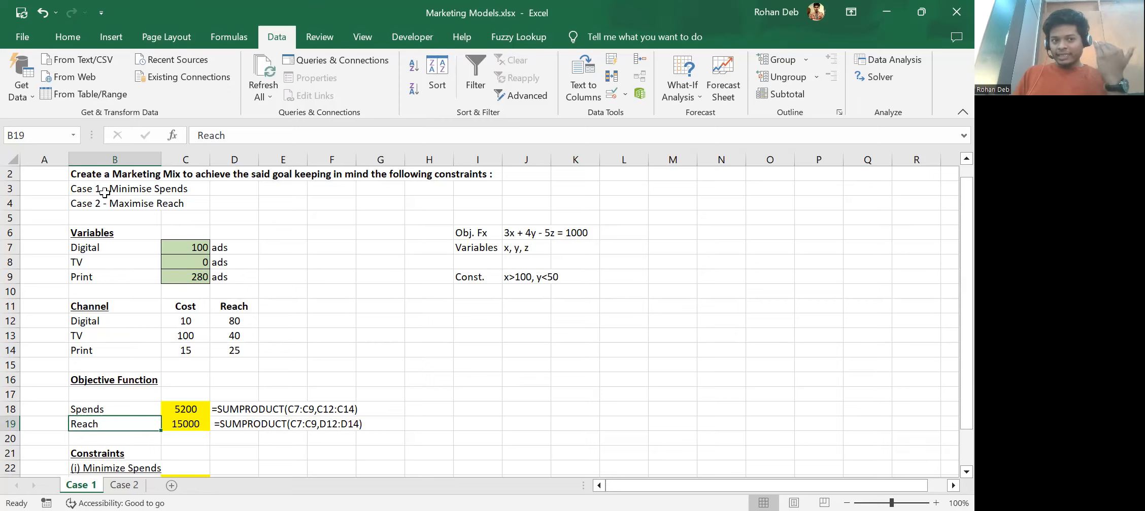
{"action": "scroll", "coordinate": [111, 263], "scroll_direction": "down", "scroll_amount": 2}
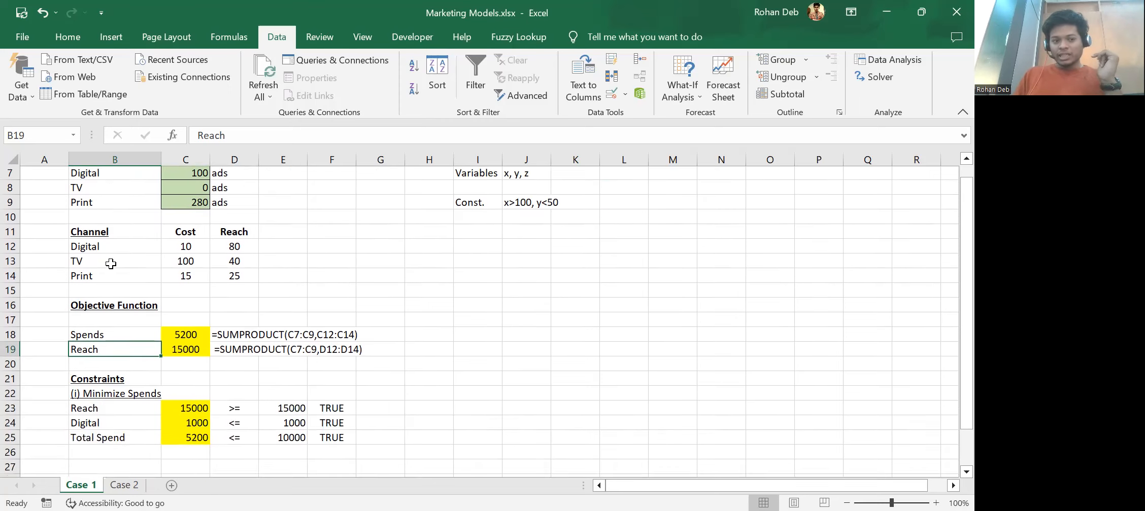
{"action": "scroll", "coordinate": [110, 264], "scroll_direction": "down", "scroll_amount": 1}
{"action": "left_click", "coordinate": [108, 398]}
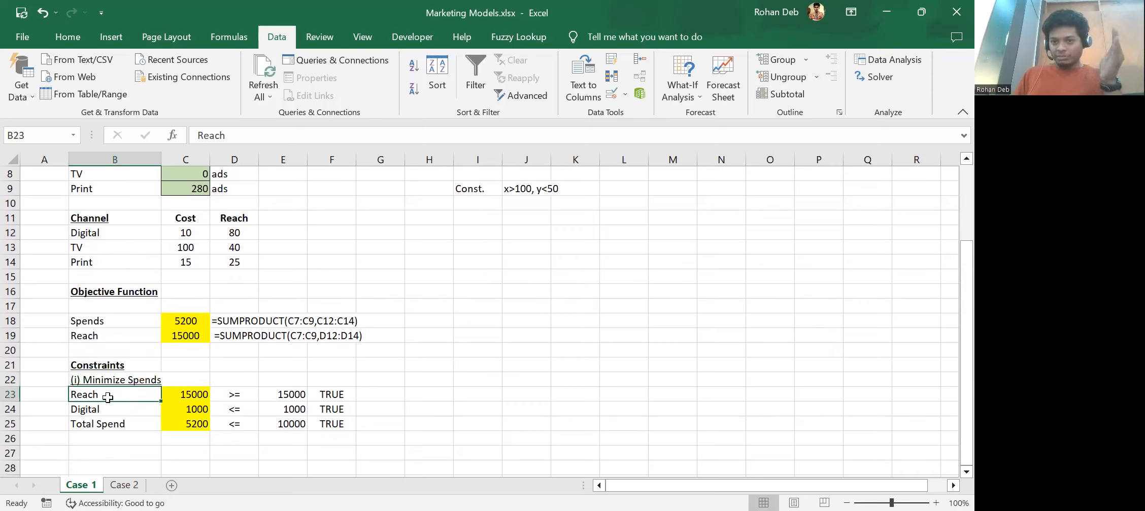
{"action": "key", "text": "Down"}
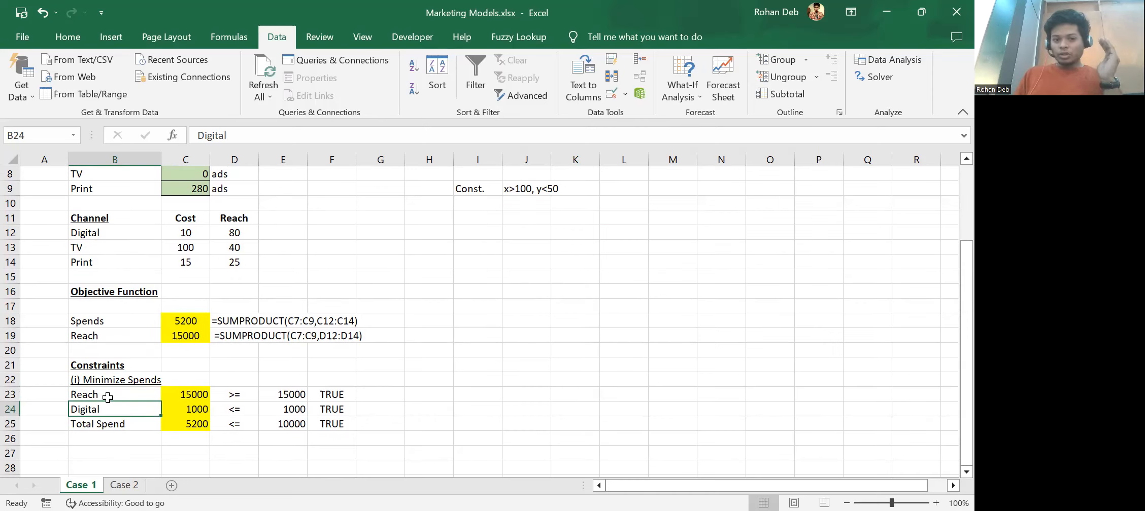
{"action": "key", "text": "Right"}
{"action": "key", "text": "Right"}
{"action": "key", "text": "Right"}
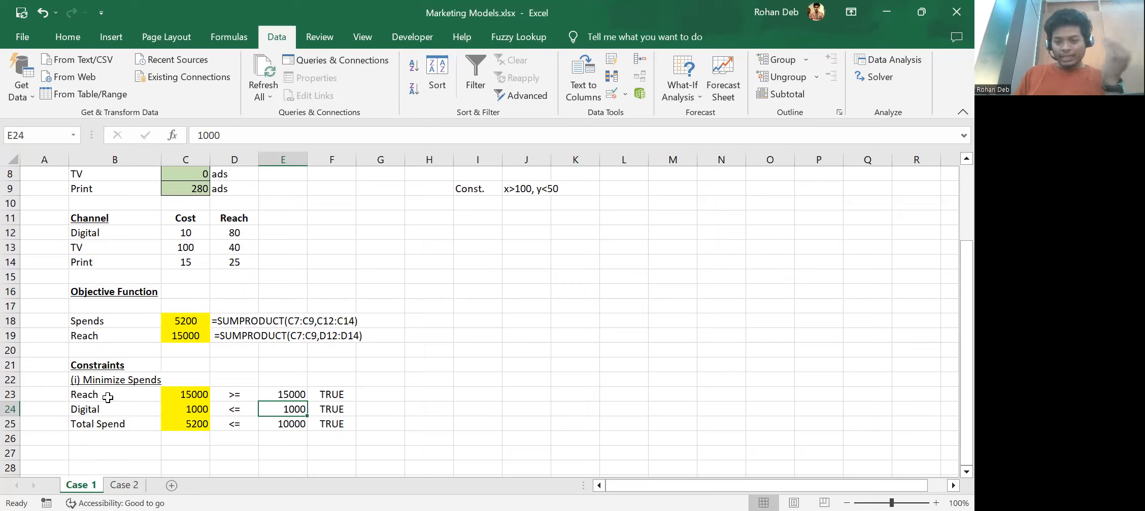
{"action": "key", "text": "Down"}
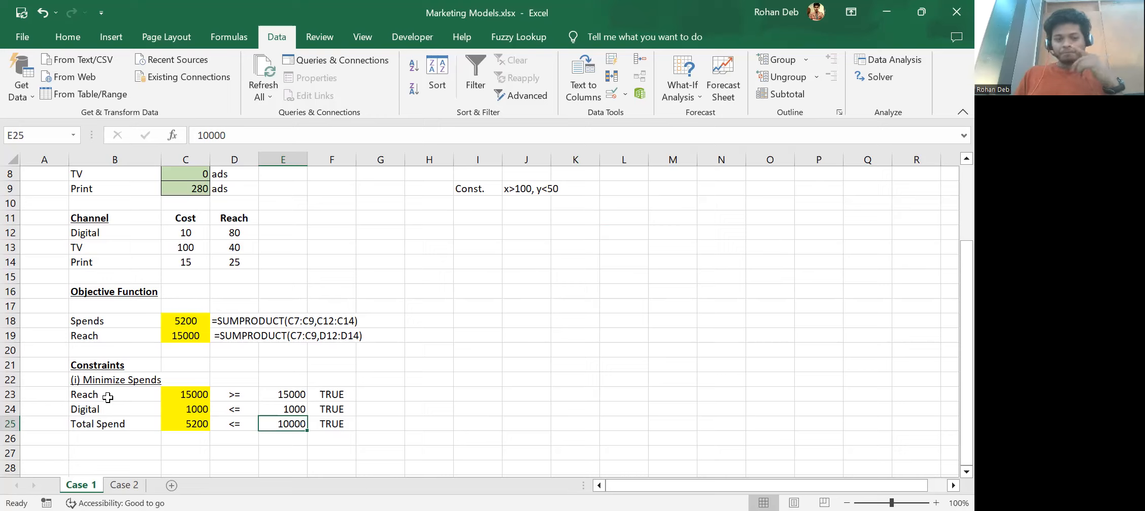
{"action": "key", "text": "Up"}
{"action": "key", "text": "Up"}
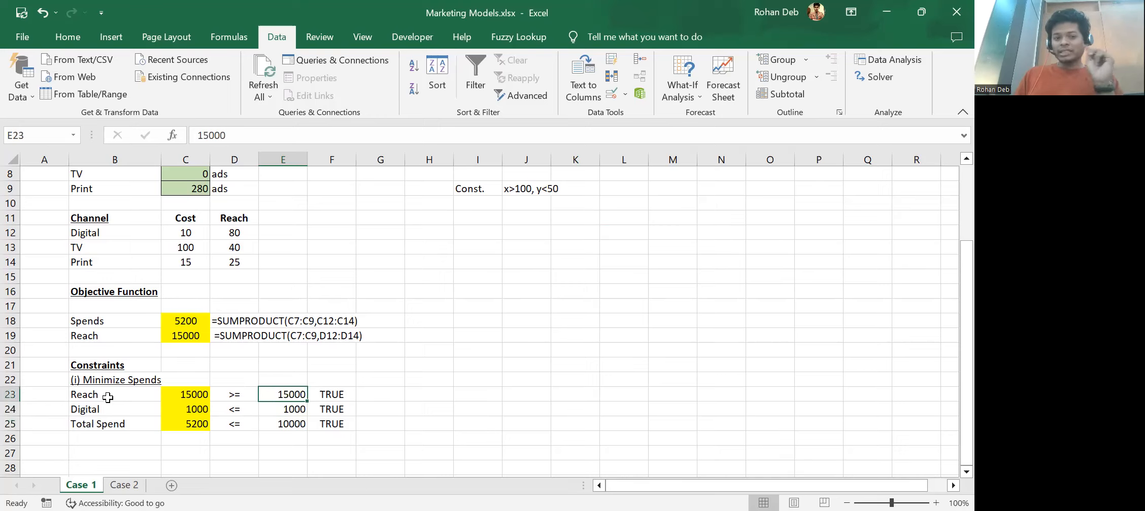
{"action": "key", "text": "Left"}
{"action": "key", "text": "Left"}
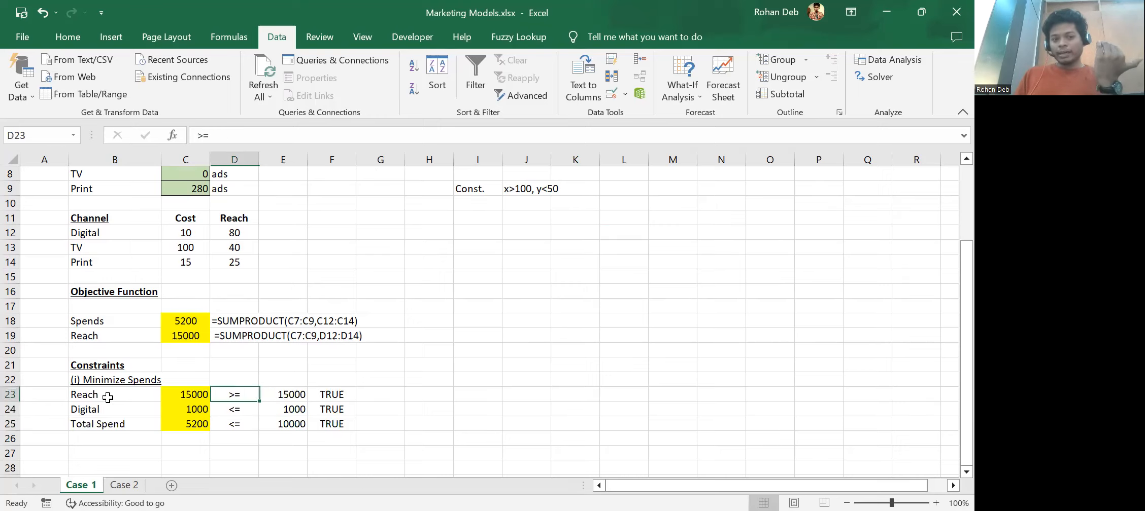
Step: Review the Objective Function rows for Spends and Reach and the Digital, TV and Print ad-count variables in C7:C9
{"action": "key", "text": "Up"}
{"action": "key", "text": "Up"}
{"action": "key", "text": "Up"}
{"action": "key", "text": "Up"}
{"action": "key", "text": "Up"}
{"action": "key", "text": "Up"}
{"action": "key", "text": "Up"}
{"action": "key", "text": "Up"}
{"action": "key", "text": "Up"}
{"action": "key", "text": "Up"}
{"action": "key", "text": "Up"}
{"action": "key", "text": "Up"}
{"action": "key", "text": "Up"}
{"action": "key", "text": "Up"}
{"action": "key", "text": "Up"}
{"action": "key", "text": "Up"}
{"action": "key", "text": "Up"}
{"action": "key", "text": "Up"}
{"action": "key", "text": "Up"}
{"action": "key", "text": "Up"}
{"action": "key", "text": "Down"}
{"action": "key", "text": "Down"}
{"action": "key", "text": "Down"}
{"action": "key", "text": "Down"}
{"action": "key", "text": "Down"}
{"action": "key", "text": "Down"}
{"action": "key", "text": "Down"}
{"action": "key", "text": "Down"}
{"action": "key", "text": "Down"}
{"action": "key", "text": "Down"}
{"action": "key", "text": "Down"}
{"action": "key", "text": "Down"}
{"action": "key", "text": "Down"}
{"action": "key", "text": "Down"}
{"action": "key", "text": "Down"}
{"action": "key", "text": "Down"}
{"action": "key", "text": "Down"}
{"action": "key", "text": "Down"}
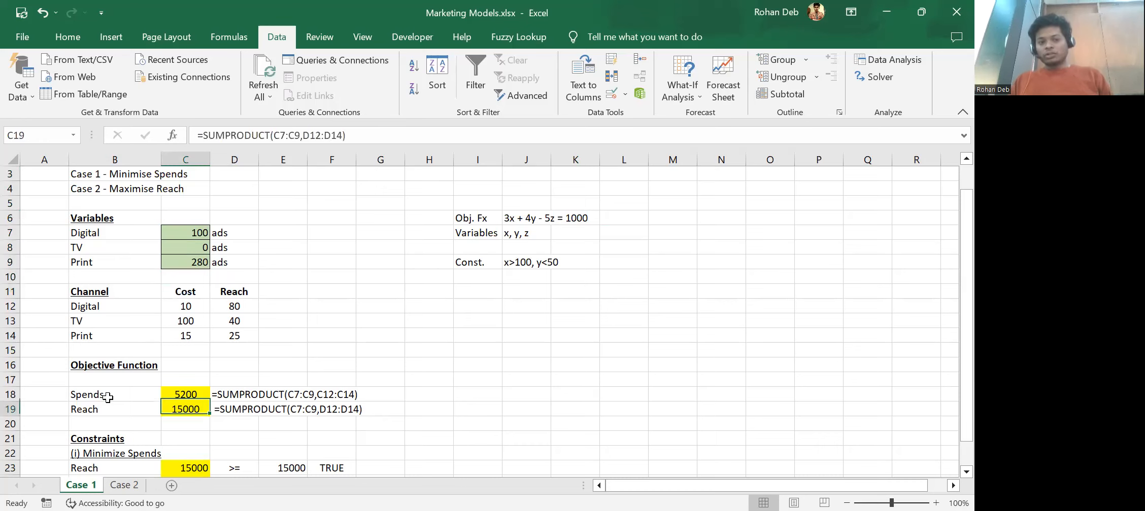
{"action": "key", "text": "Up"}
{"action": "key", "text": "Up"}
{"action": "key", "text": "Up"}
{"action": "key", "text": "Up"}
{"action": "key", "text": "Up"}
{"action": "key", "text": "Up"}
{"action": "key", "text": "Up"}
{"action": "key", "text": "Up"}
{"action": "key", "text": "Up"}
{"action": "key", "text": "Up"}
{"action": "key", "text": "Up"}
{"action": "key", "text": "Up"}
{"action": "key", "text": "Up"}
{"action": "key", "text": "Up"}
{"action": "key", "text": "Up"}
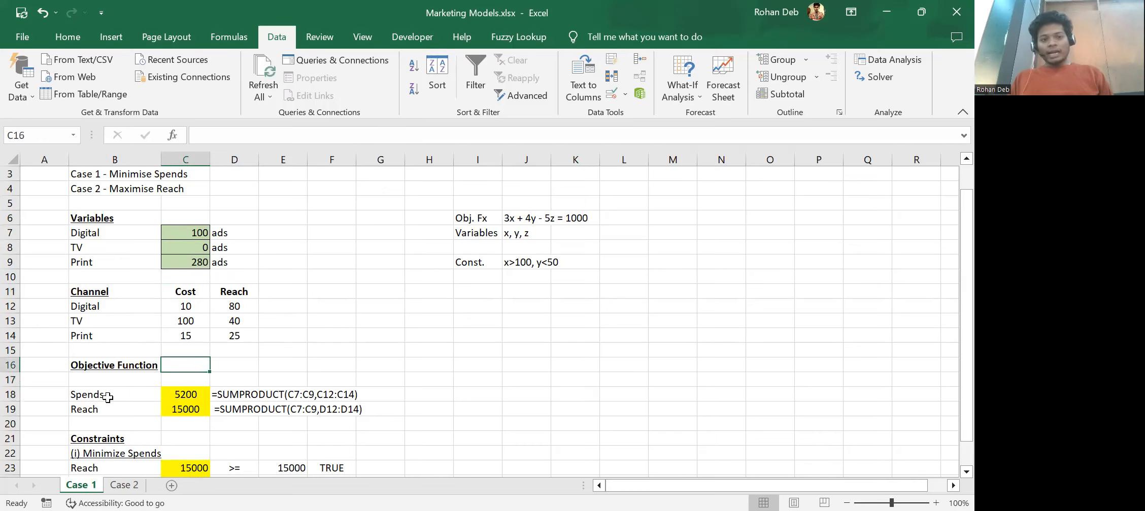
{"action": "key", "text": "Down"}
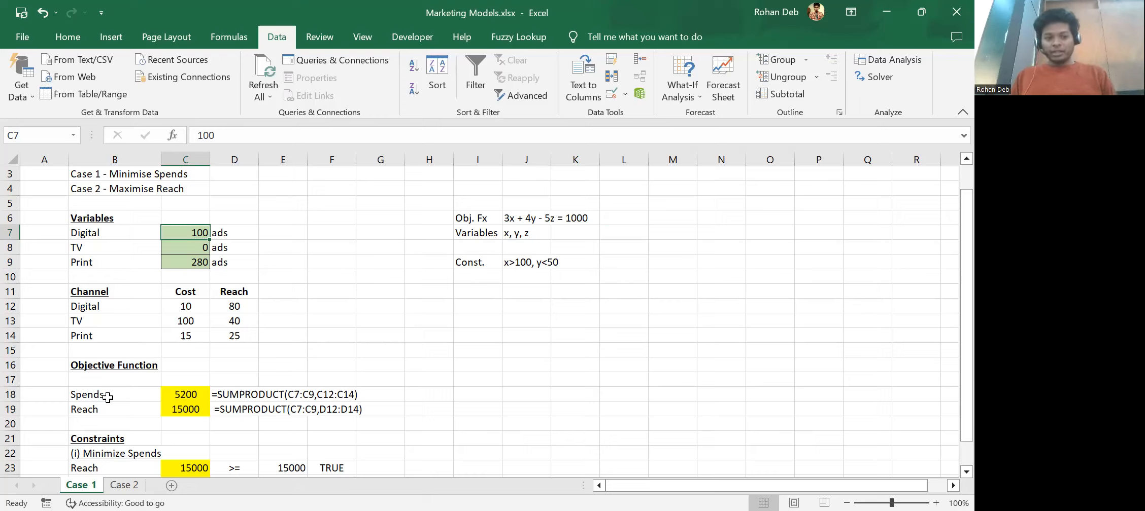
Step: Examine the cost and reach per ad for the Digital, TV and Print channels in C12:D14
{"action": "key", "text": "Down"}
{"action": "key", "text": "Down"}
{"action": "key", "text": "Down"}
{"action": "key", "text": "Down"}
{"action": "key", "text": "Down"}
{"action": "key", "text": "Up"}
{"action": "key", "text": "Up"}
{"action": "key", "text": "Up"}
{"action": "key", "text": "Up"}
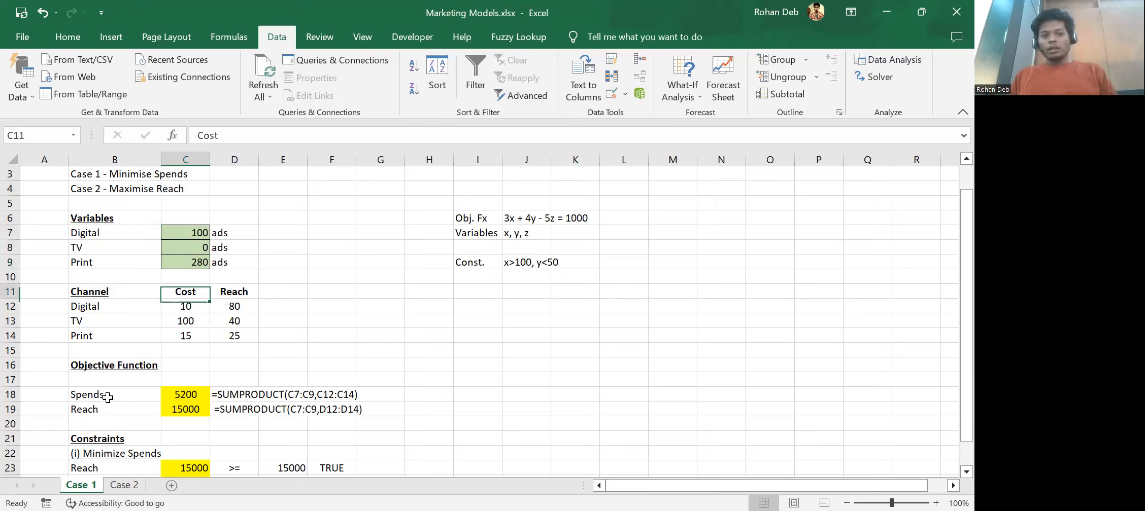
{"action": "key", "text": "Down"}
{"action": "key", "text": "Down"}
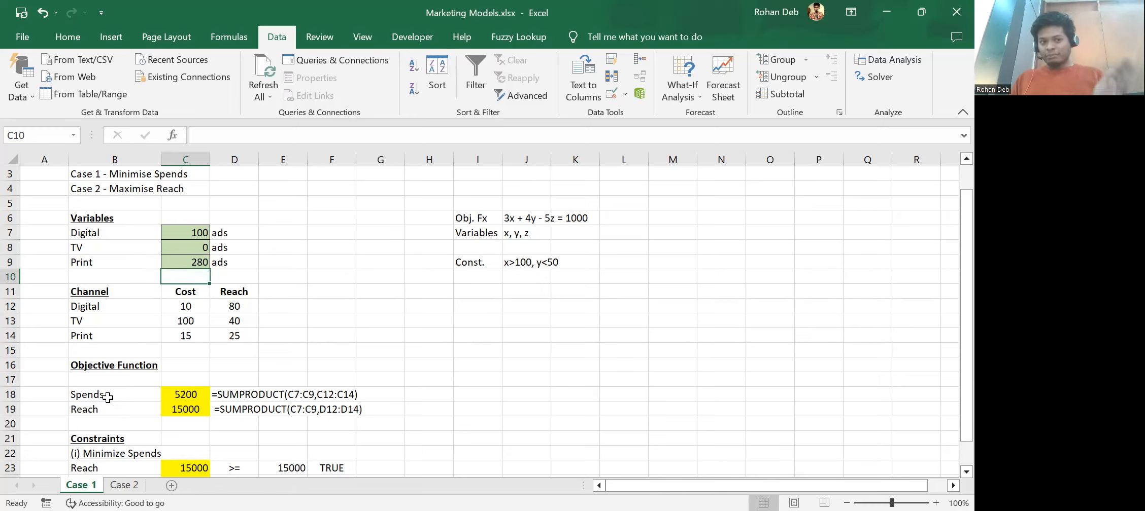
{"action": "key", "text": "Down"}
{"action": "key", "text": "Down"}
{"action": "key", "text": "Down"}
{"action": "key", "text": "Down"}
{"action": "key", "text": "Down"}
{"action": "key", "text": "Down"}
{"action": "key", "text": "Down"}
{"action": "key", "text": "Up"}
{"action": "key", "text": "Up"}
{"action": "key", "text": "Up"}
{"action": "key", "text": "Up"}
{"action": "key", "text": "Up"}
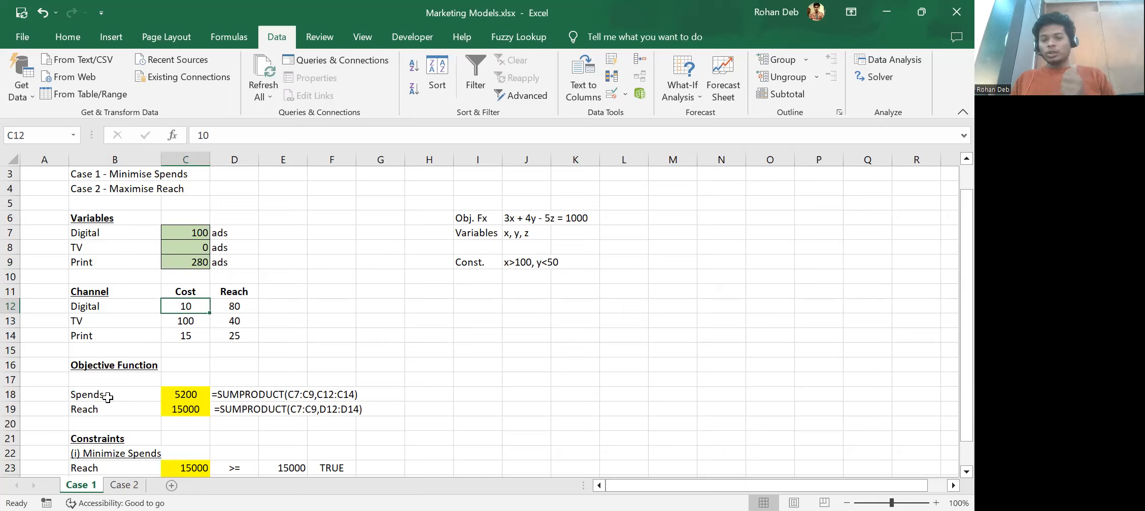
{"action": "key", "text": "Right"}
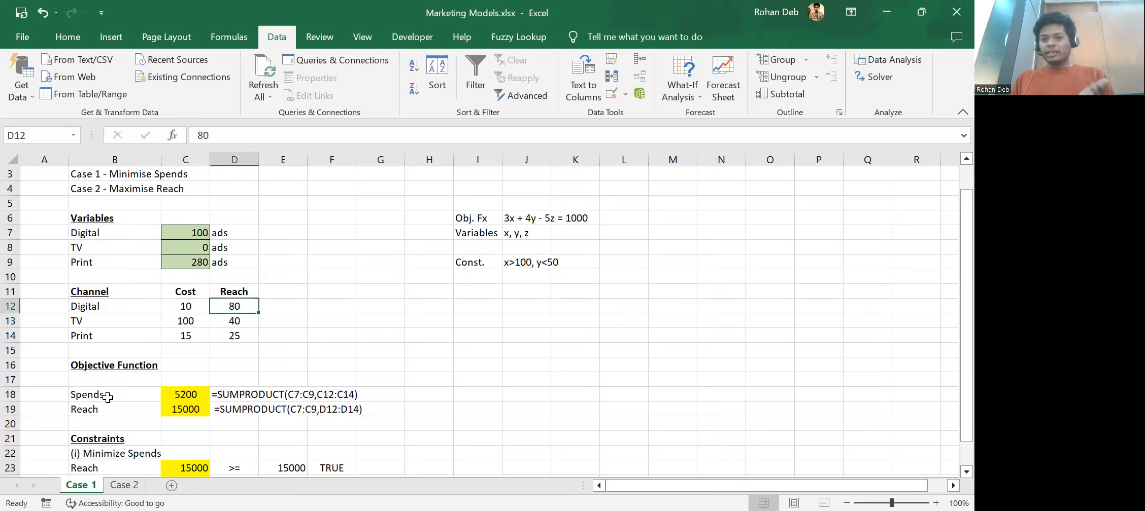
{"action": "key", "text": "Down"}
{"action": "key", "text": "Left"}
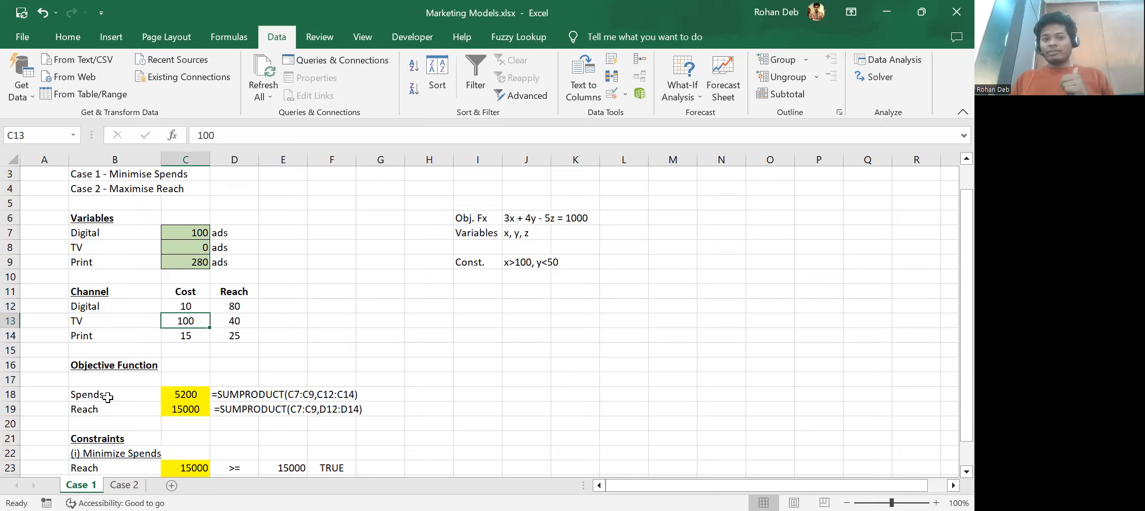
{"action": "key", "text": "Right"}
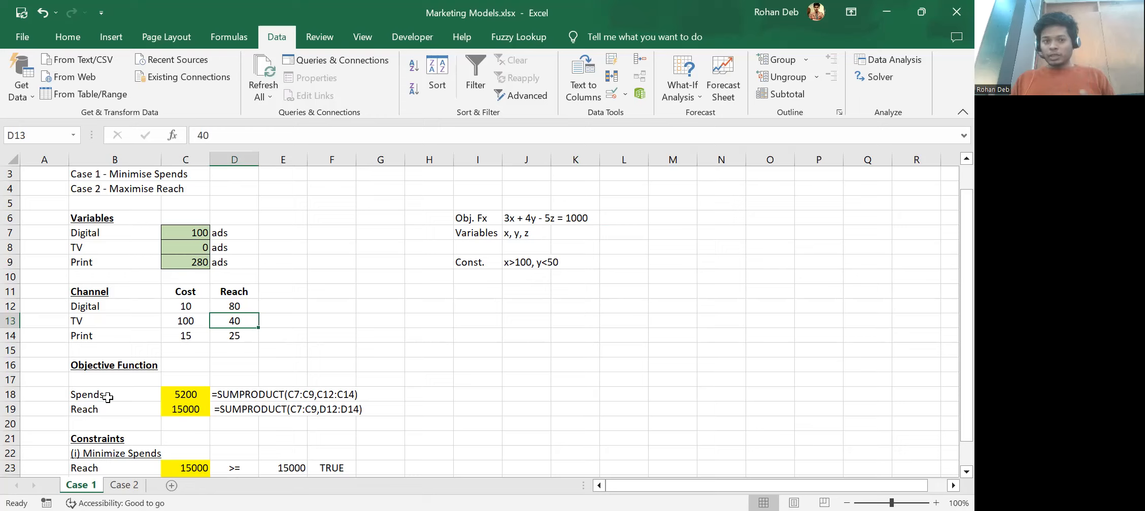
{"action": "key", "text": "Down"}
{"action": "key", "text": "Left"}
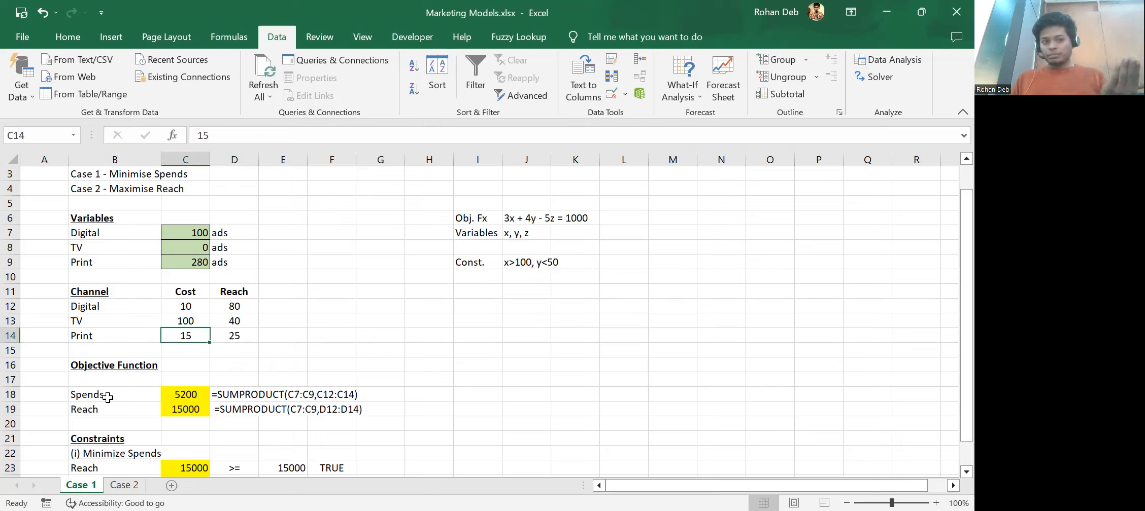
{"action": "key", "text": "Right"}
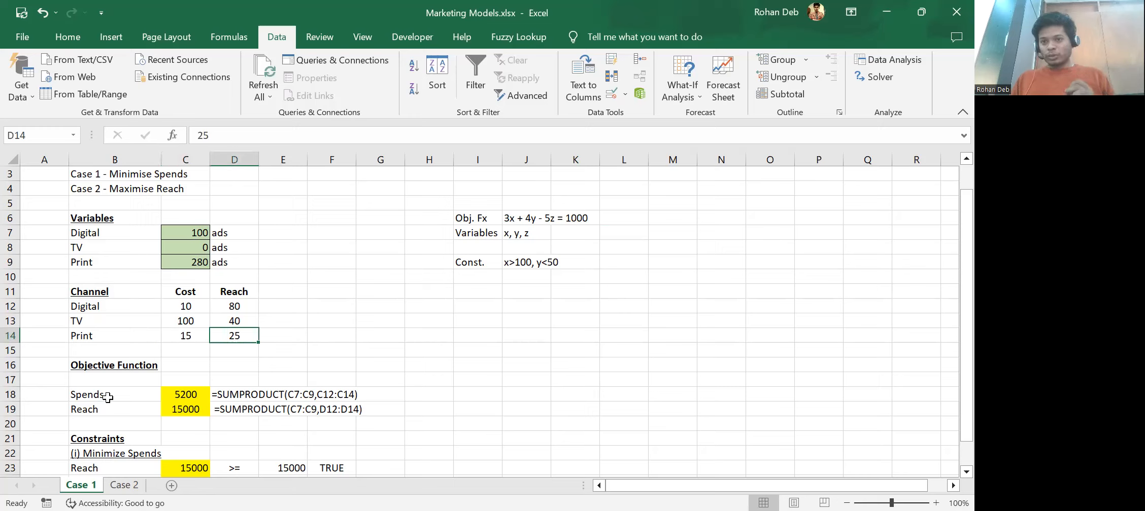
Step: Clear the existing Spends and Reach formulas from C18:C19 in the Objective Function section
{"action": "key", "text": "Left"}
{"action": "key", "text": "Down"}
{"action": "key", "text": "Down"}
{"action": "key", "text": "Down"}
{"action": "key", "text": "Down"}
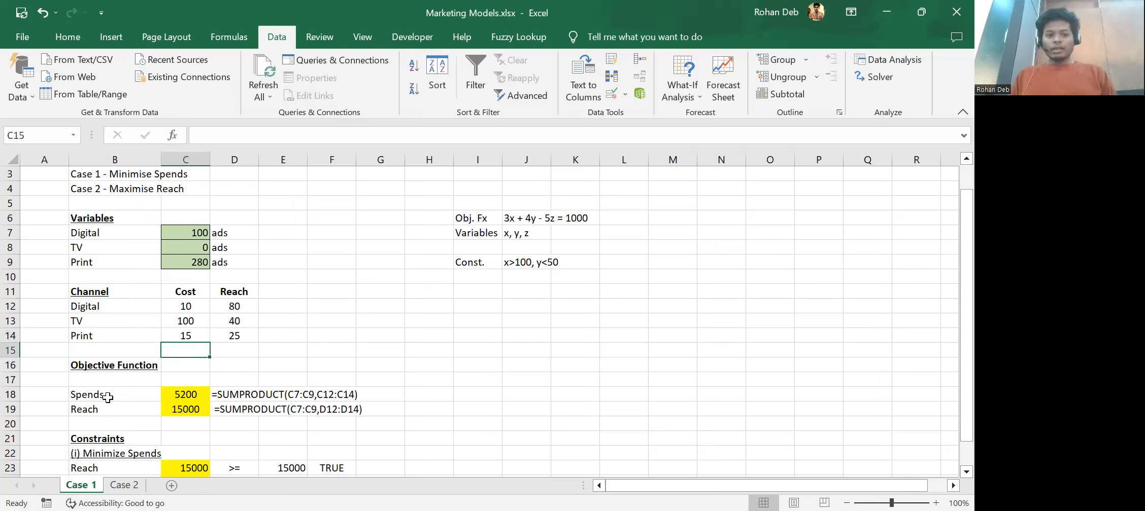
{"action": "key", "text": "shift+Down"}
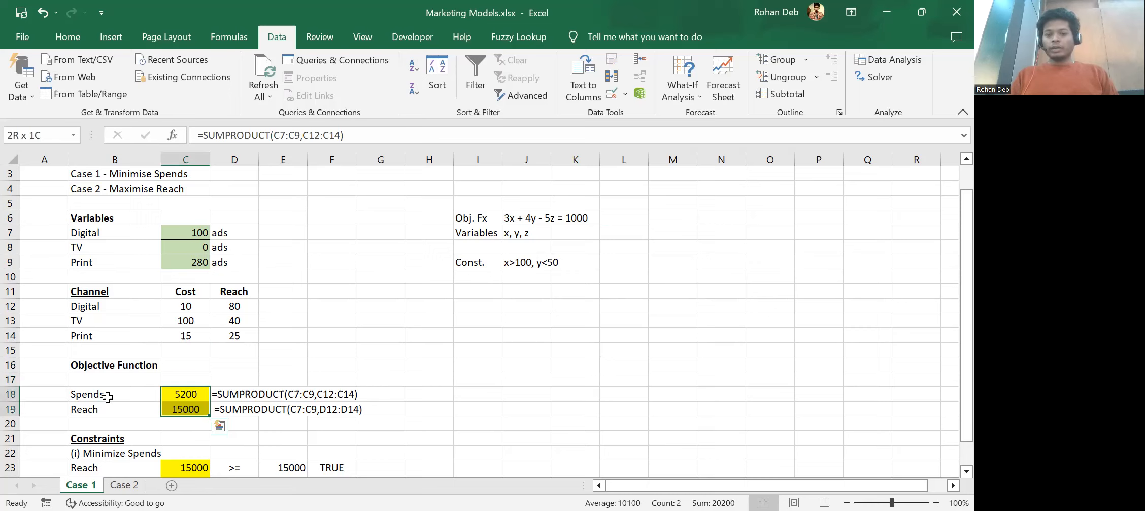
{"action": "key", "text": "Delete"}
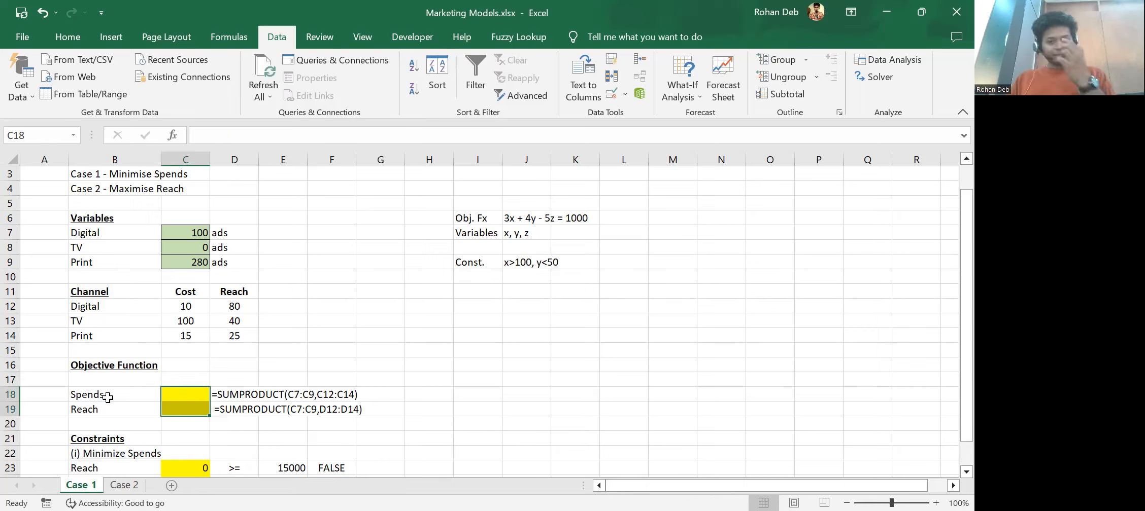
{"action": "key", "text": "shift+Up"}
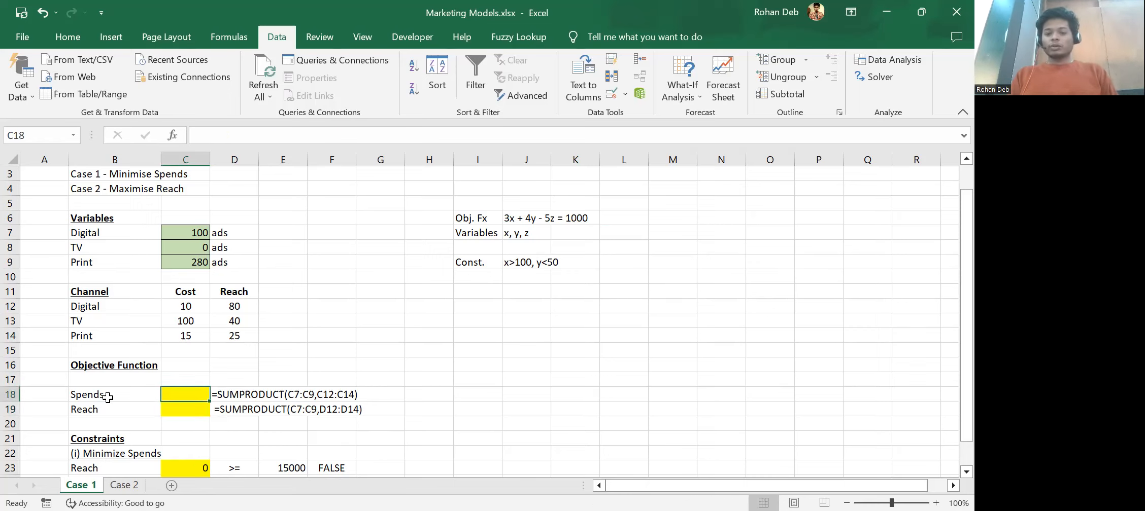
Step: Enter the Spends formula =C12*C7+C13*C8+C14*C9 in C18, multiplying each channel's cost by its ad count
{"action": "type", "text": "="}
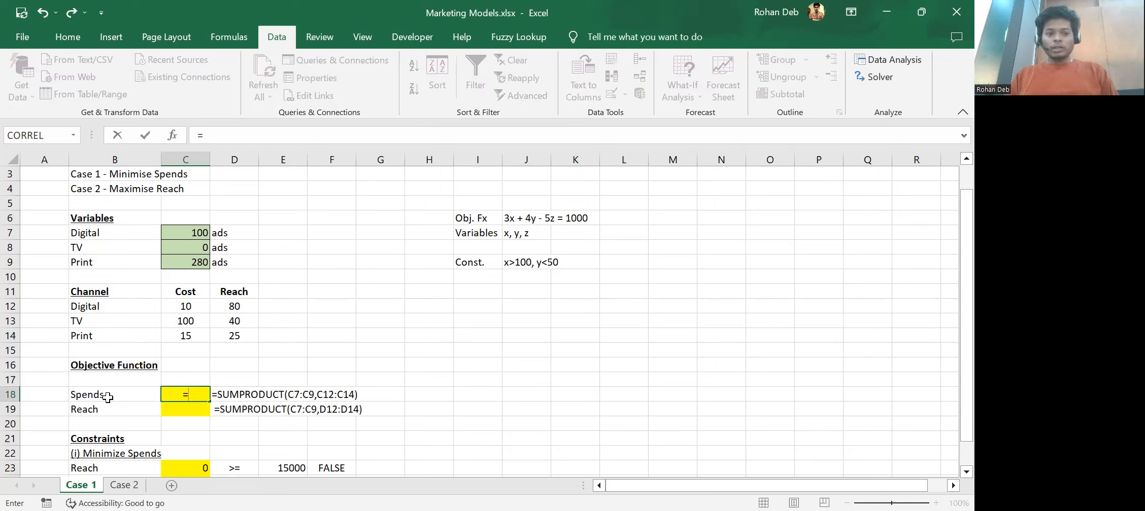
{"action": "left_click", "coordinate": [202, 304]}
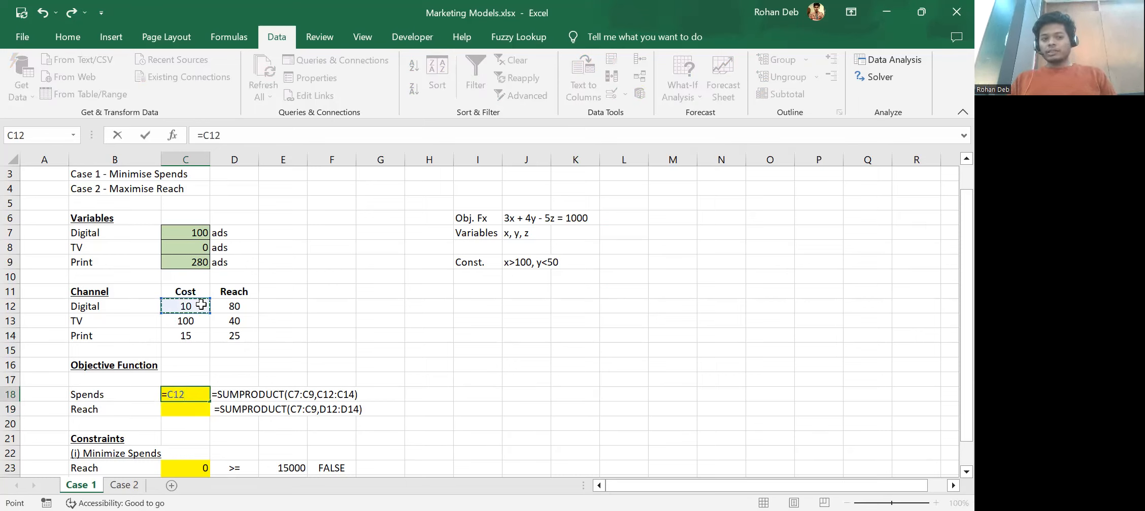
{"action": "type", "text": "*"}
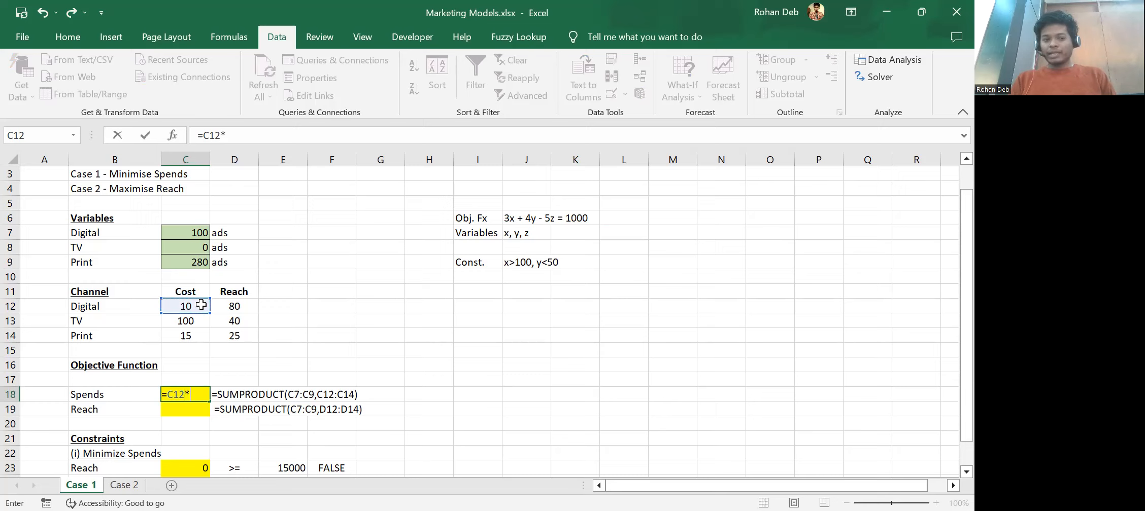
{"action": "left_click", "coordinate": [188, 234]}
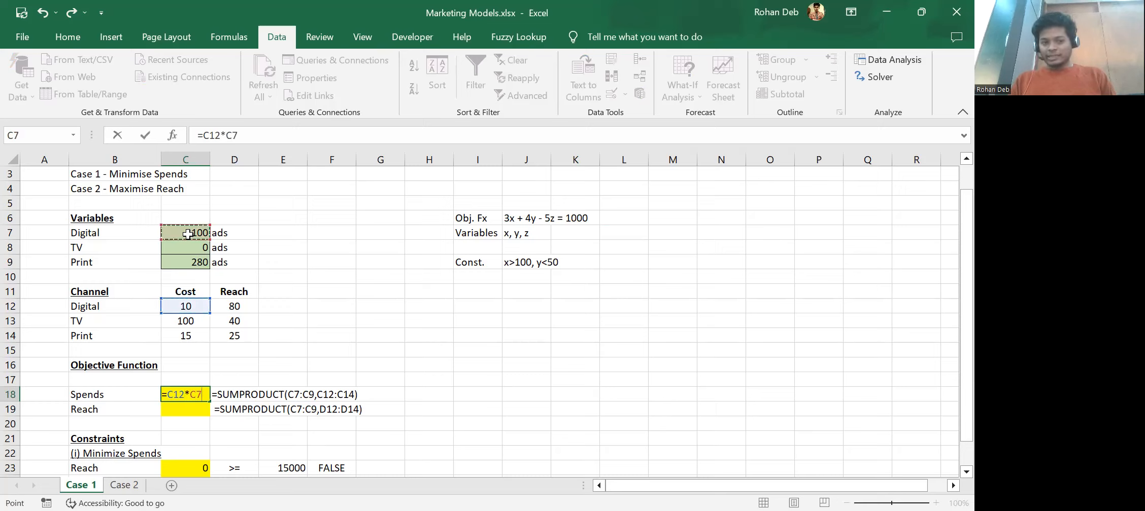
{"action": "type", "text": "+"}
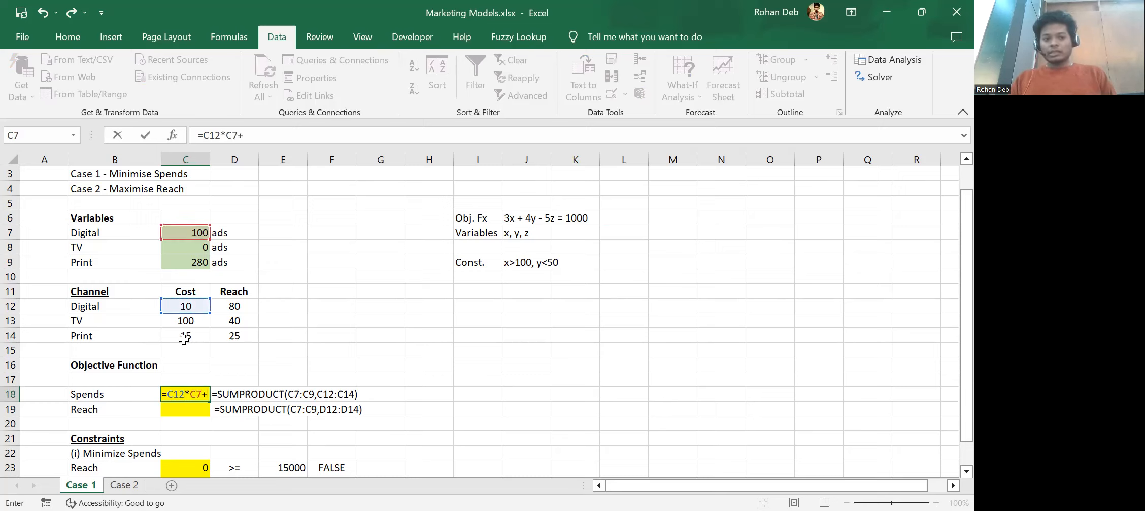
{"action": "left_click", "coordinate": [186, 322]}
{"action": "type", "text": "*"}
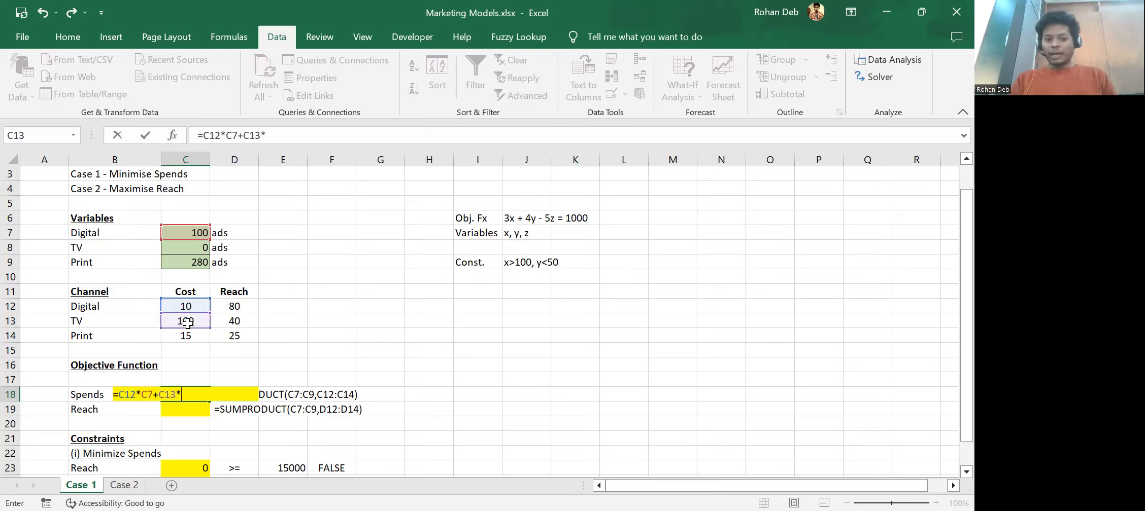
{"action": "left_click", "coordinate": [182, 246]}
{"action": "type", "text": "+"}
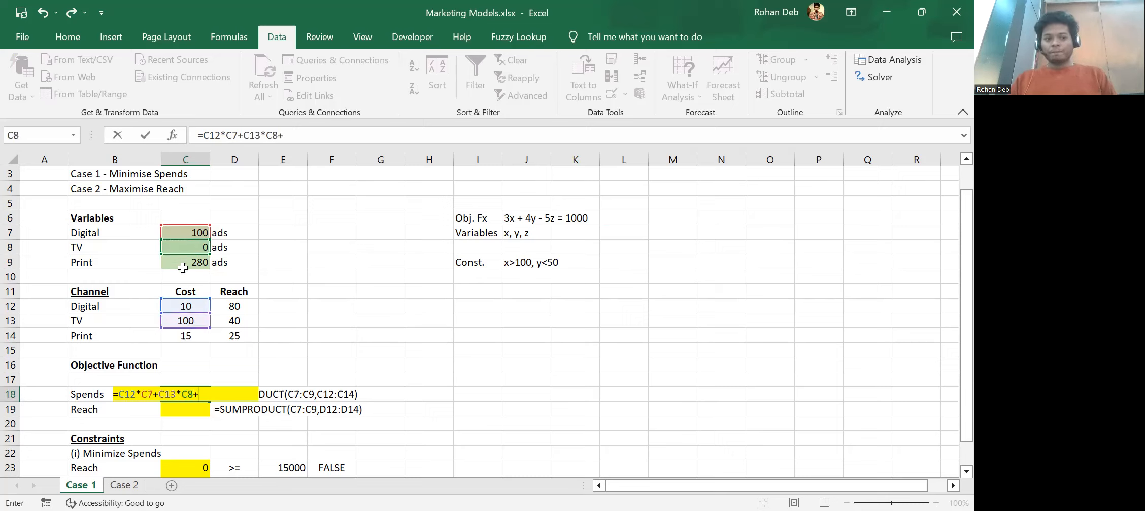
{"action": "left_click", "coordinate": [172, 336]}
{"action": "type", "text": "*"}
{"action": "left_click", "coordinate": [179, 262]}
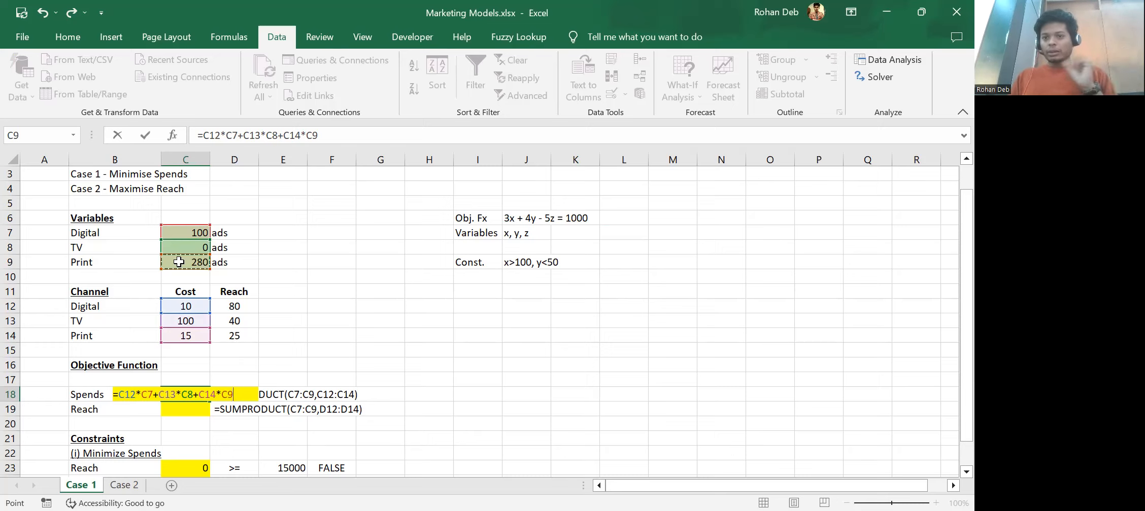
{"action": "key", "text": "ctrl+Return"}
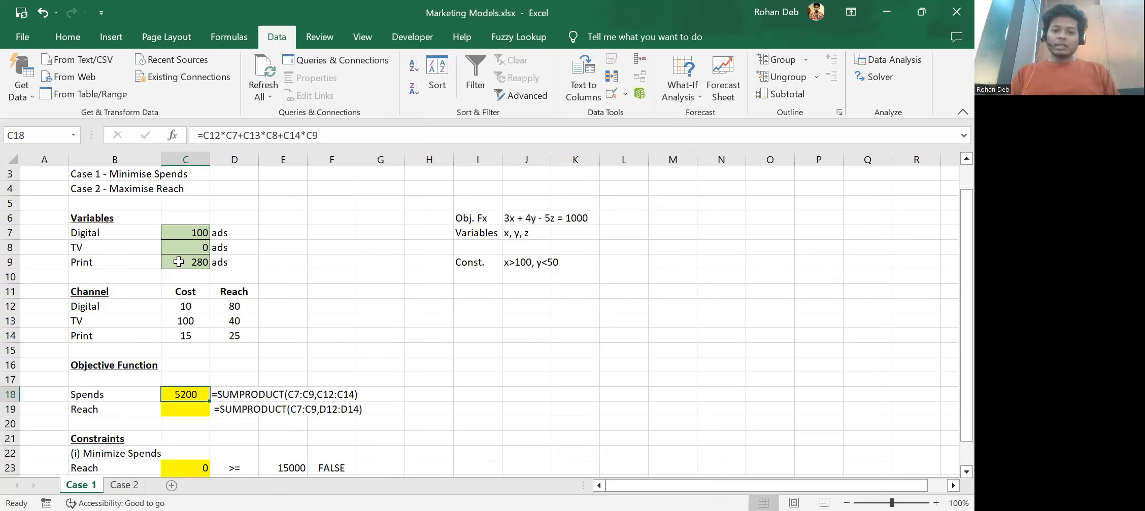
Step: Replace the Spends formula in C18 with =SUMPRODUCT(C7:C9,C12:C14)
{"action": "type", "text": "="}
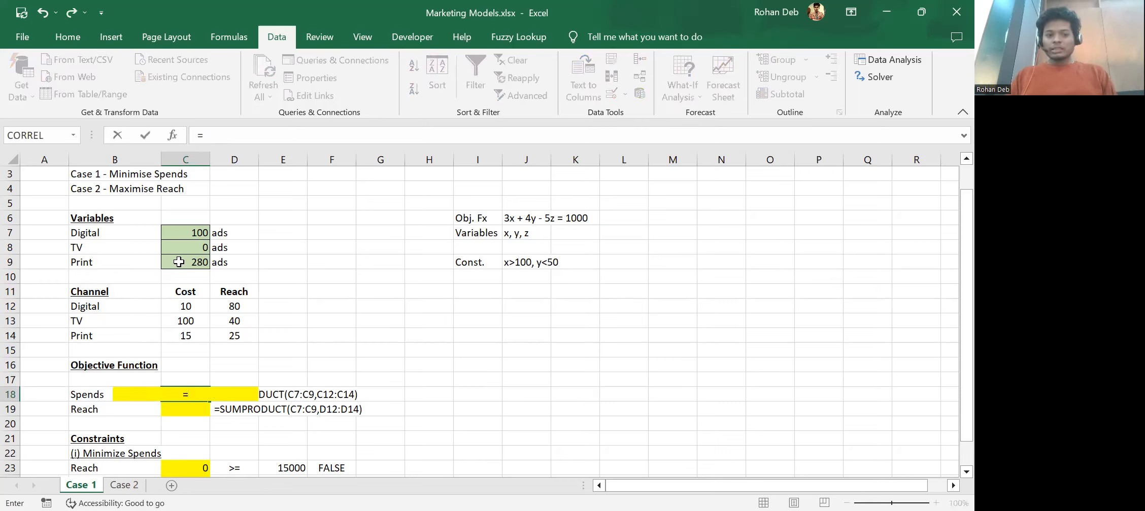
{"action": "type", "text": "SUMPRODUCT("}
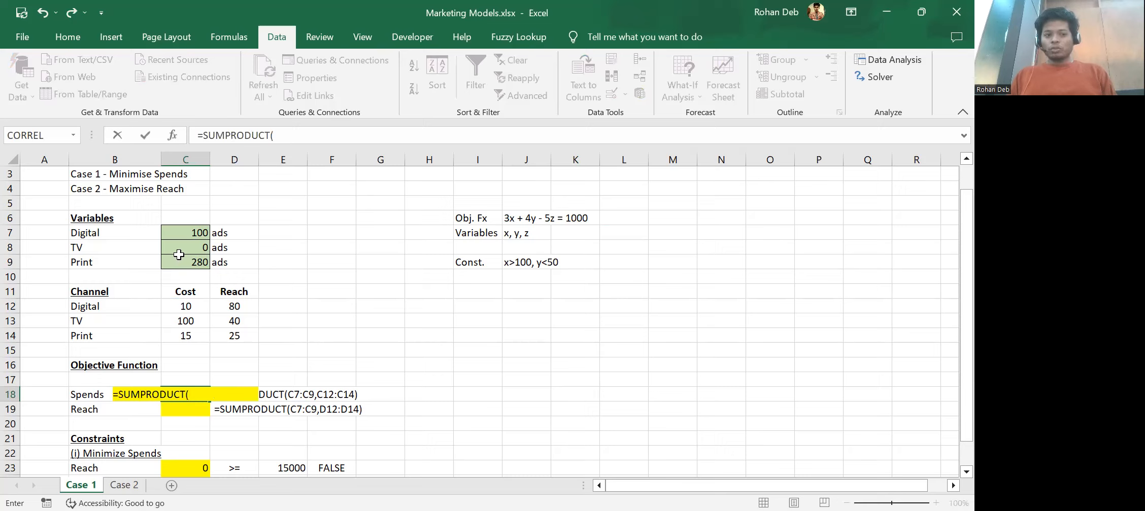
{"action": "left_click_drag", "start_coordinate": [181, 235], "coordinate": [184, 259]}
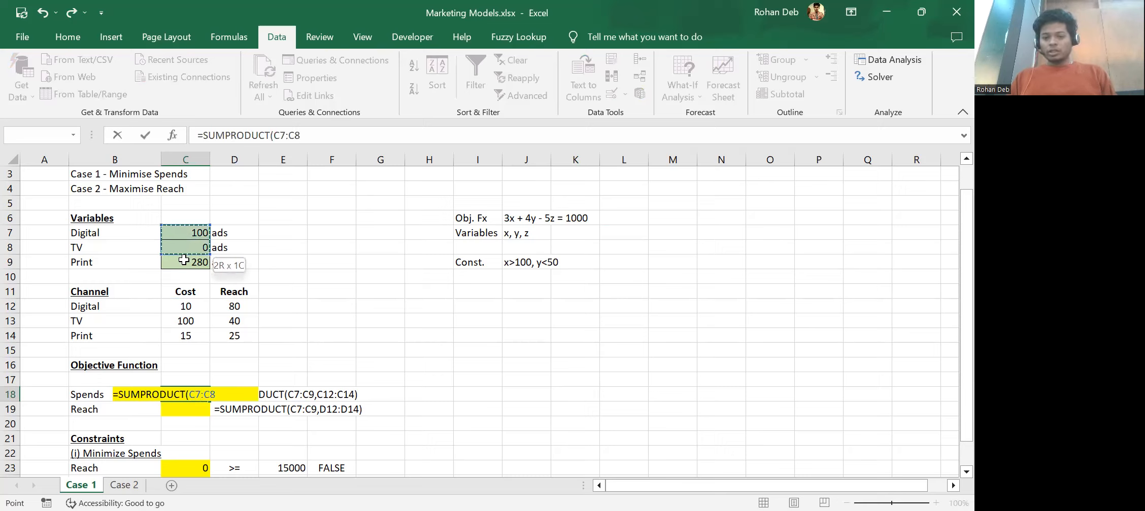
{"action": "type", "text": ","}
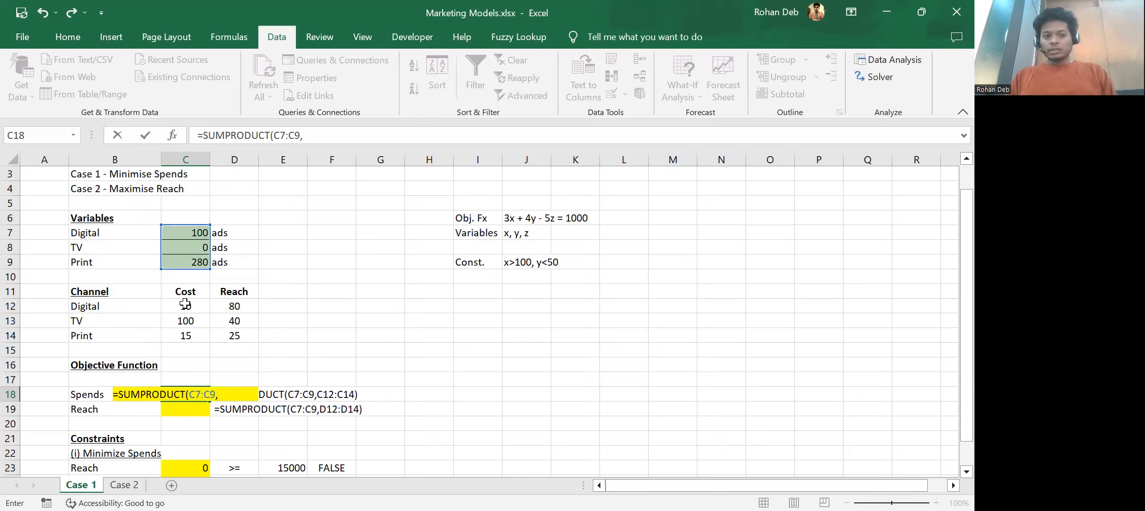
{"action": "left_click_drag", "start_coordinate": [184, 304], "coordinate": [183, 336]}
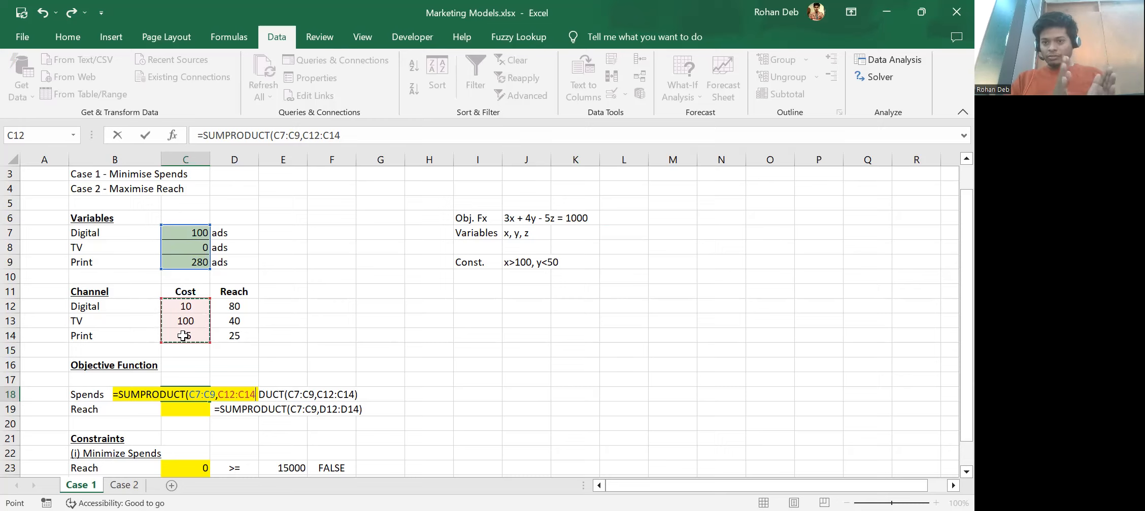
{"action": "type", "text": ")"}
{"action": "key", "text": "Return"}
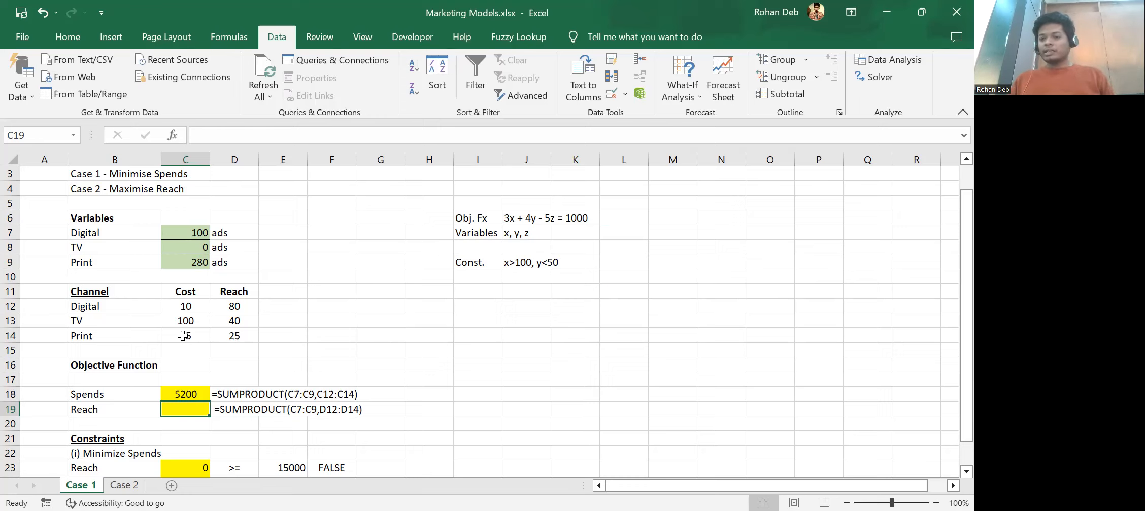
Step: Enter the Reach formula =SUMPRODUCT(C7:C9,D12:D14) in C19 of the Objective Function section
{"action": "left_click_drag", "start_coordinate": [109, 238], "coordinate": [104, 257]}
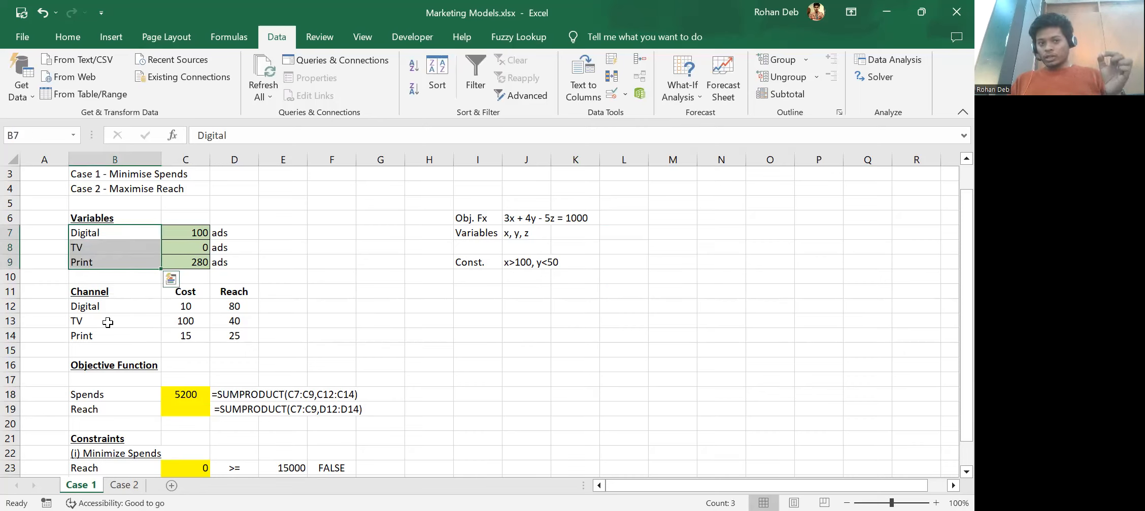
{"action": "left_click_drag", "start_coordinate": [92, 303], "coordinate": [90, 333]}
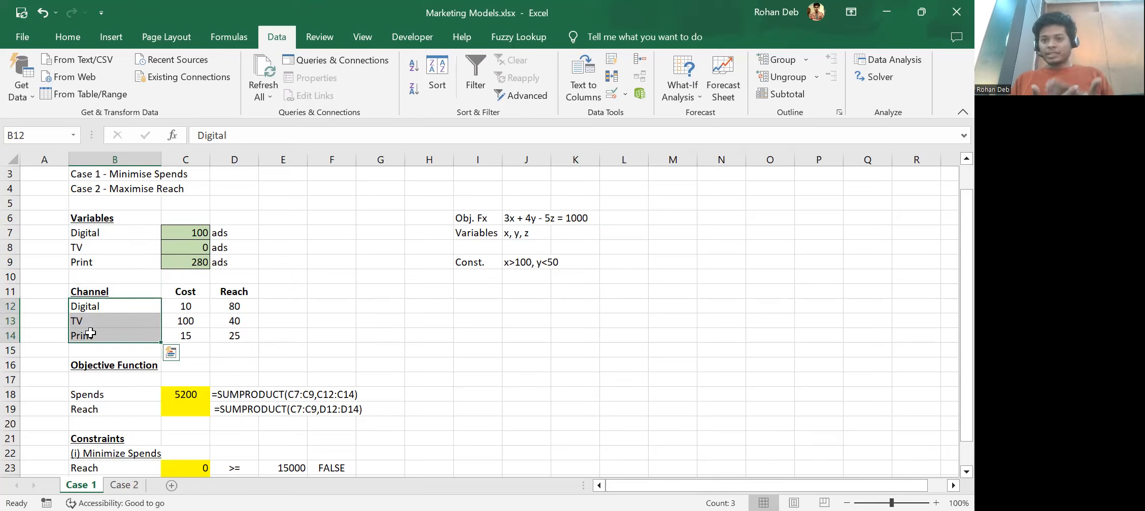
{"action": "key", "text": "Right"}
{"action": "key", "text": "Down"}
{"action": "key", "text": "Down"}
{"action": "key", "text": "Down"}
{"action": "key", "text": "Down"}
{"action": "key", "text": "Down"}
{"action": "key", "text": "Down"}
{"action": "key", "text": "Down"}
{"action": "type", "text": "="}
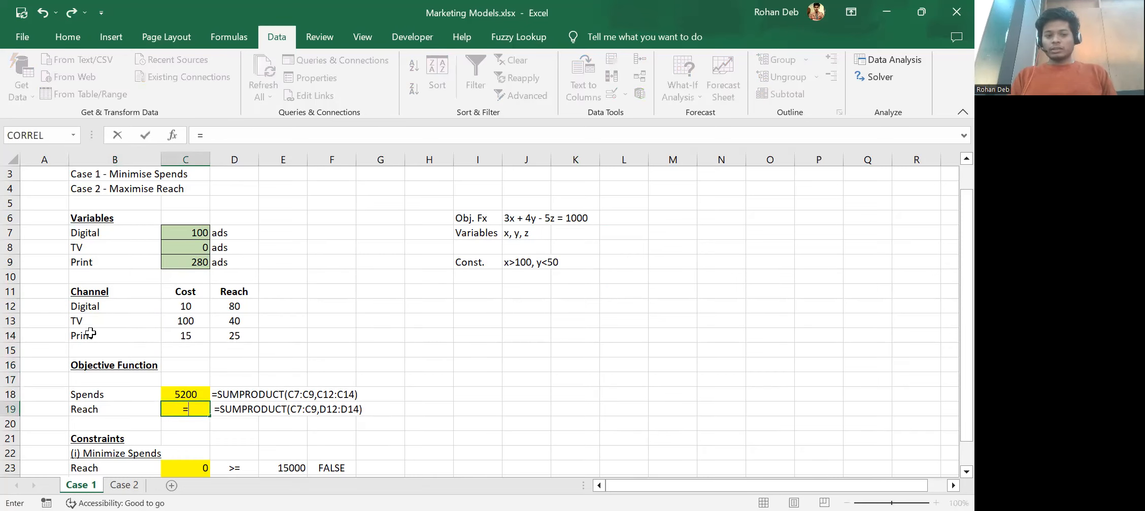
{"action": "type", "text": "SUMPRODUCT("}
{"action": "key", "text": "Up"}
{"action": "key", "text": "Up"}
{"action": "key", "text": "Up"}
{"action": "key", "text": "Up"}
{"action": "key", "text": "Up"}
{"action": "key", "text": "Up"}
{"action": "key", "text": "Up"}
{"action": "key", "text": "Up"}
{"action": "key", "text": "Up"}
{"action": "key", "text": "Up"}
{"action": "key", "text": "Up"}
{"action": "key", "text": "Up"}
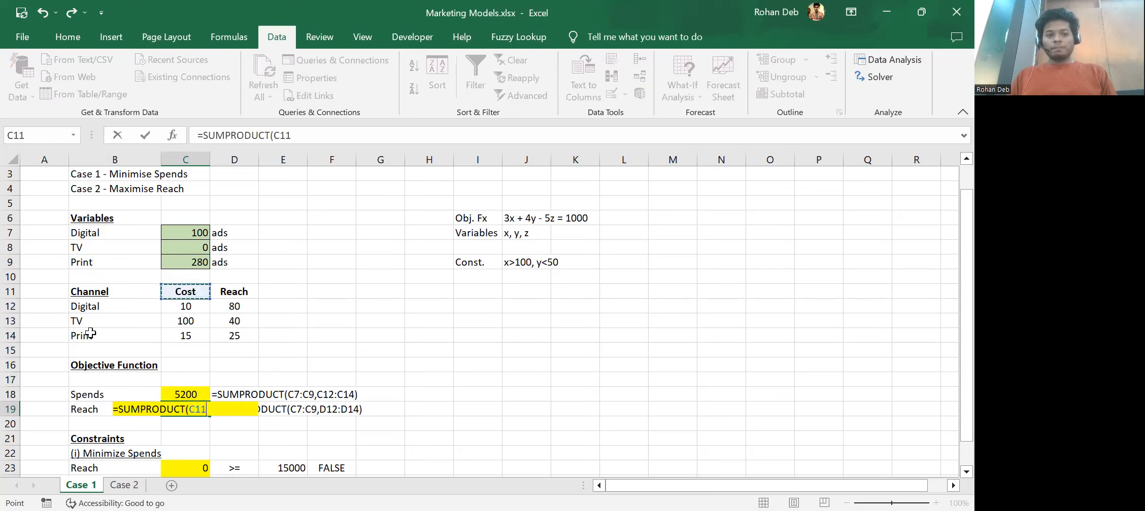
{"action": "key", "text": "shift+Down"}
{"action": "key", "text": "shift+Down"}
{"action": "type", "text": ","}
{"action": "key", "text": "Up"}
{"action": "key", "text": "Right"}
{"action": "key", "text": "Up"}
{"action": "key", "text": "Up"}
{"action": "key", "text": "Up"}
{"action": "key", "text": "Up"}
{"action": "key", "text": "Up"}
{"action": "key", "text": "Up"}
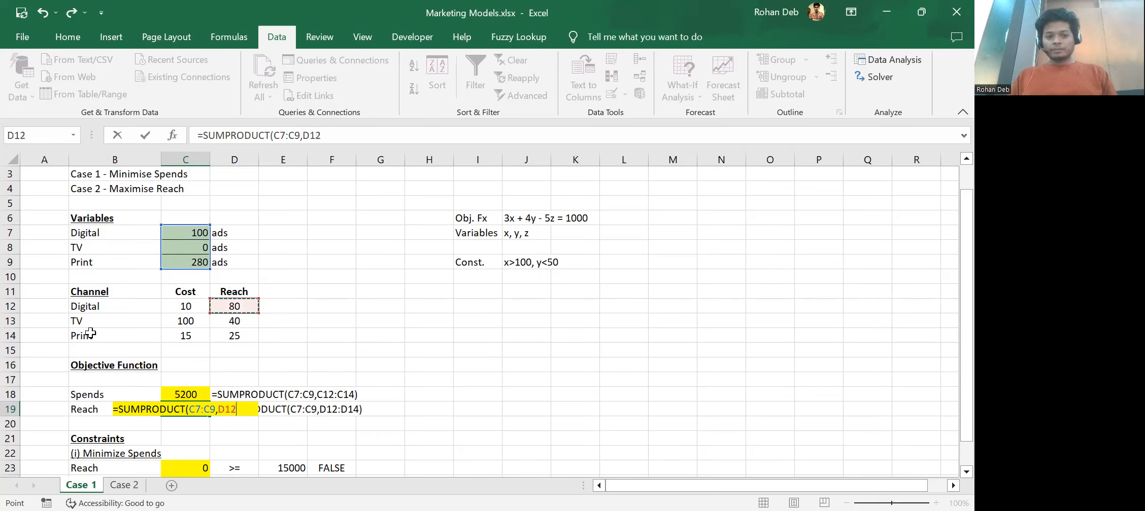
{"action": "key", "text": "shift+Down"}
{"action": "key", "text": "shift+Down"}
{"action": "key", "text": "Return"}
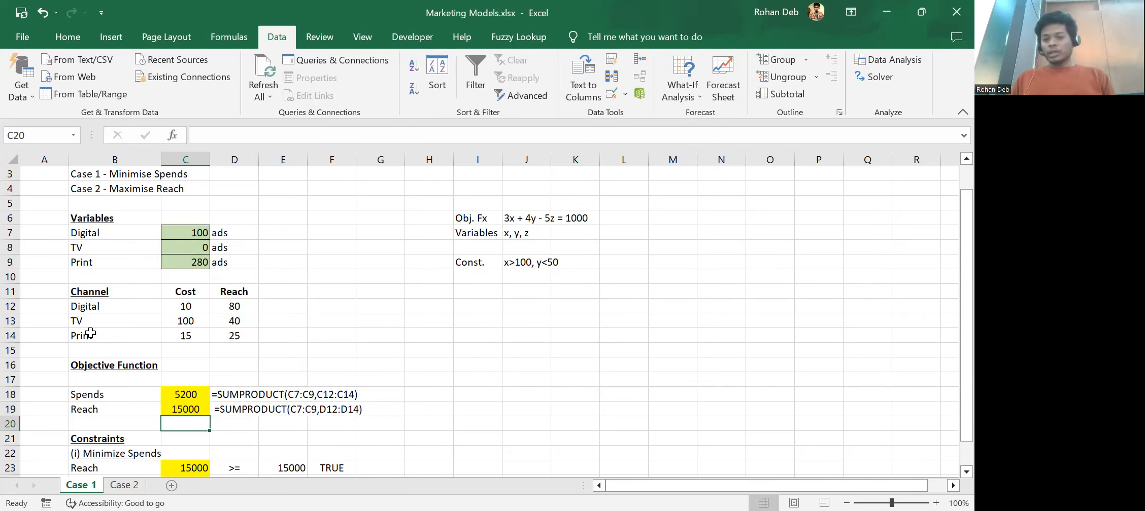
Step: Set the ad counts in C7:C9 to 50 for Digital, 40 for TV and 20 for Print
{"action": "key", "text": "Up"}
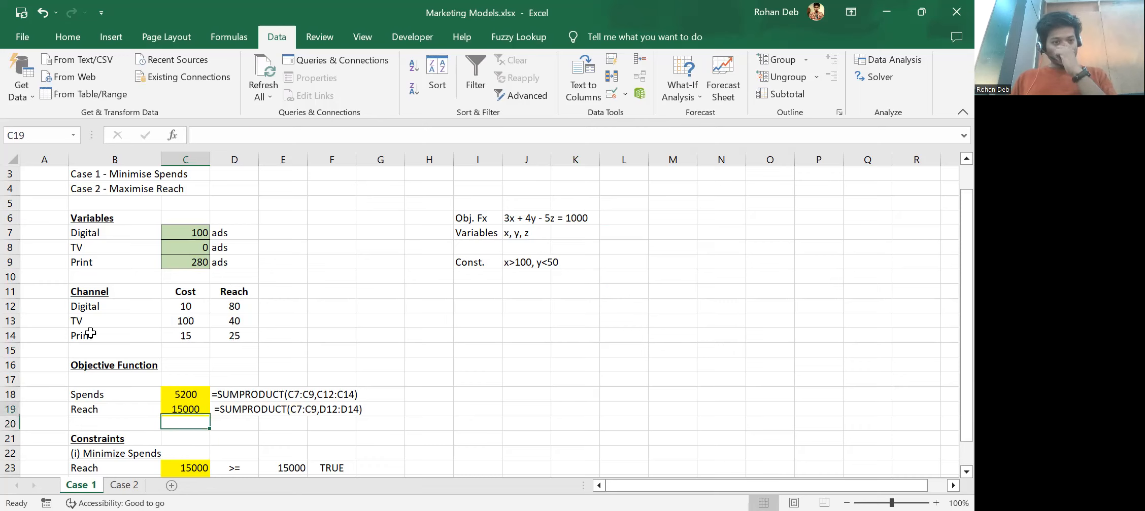
{"action": "key", "text": "Up"}
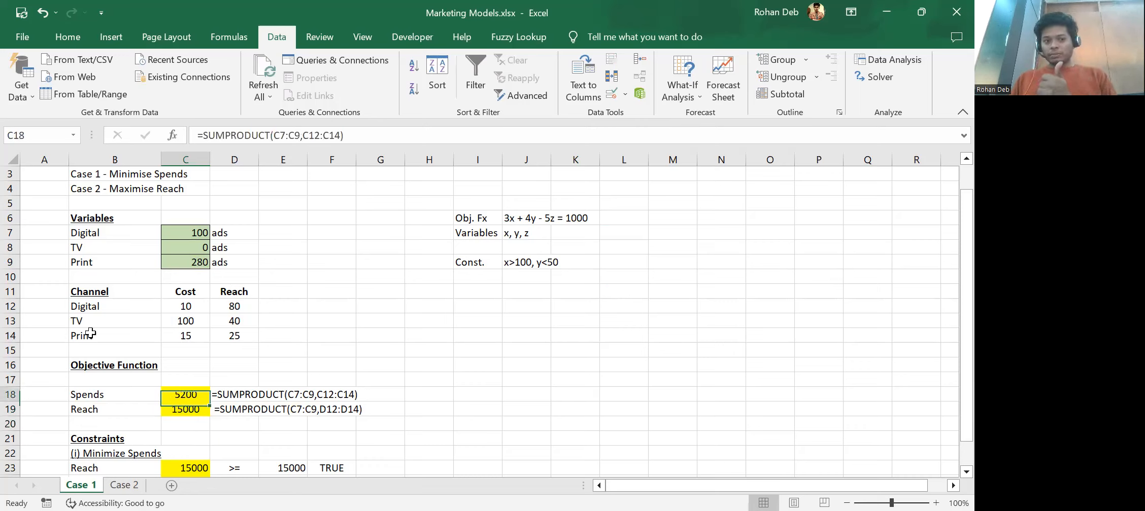
{"action": "key", "text": "Up"}
{"action": "key", "text": "Up"}
{"action": "key", "text": "Up"}
{"action": "key", "text": "Up"}
{"action": "key", "text": "Up"}
{"action": "key", "text": "Up"}
{"action": "key", "text": "Up"}
{"action": "key", "text": "Up"}
{"action": "key", "text": "Up"}
{"action": "key", "text": "Up"}
{"action": "key", "text": "Up"}
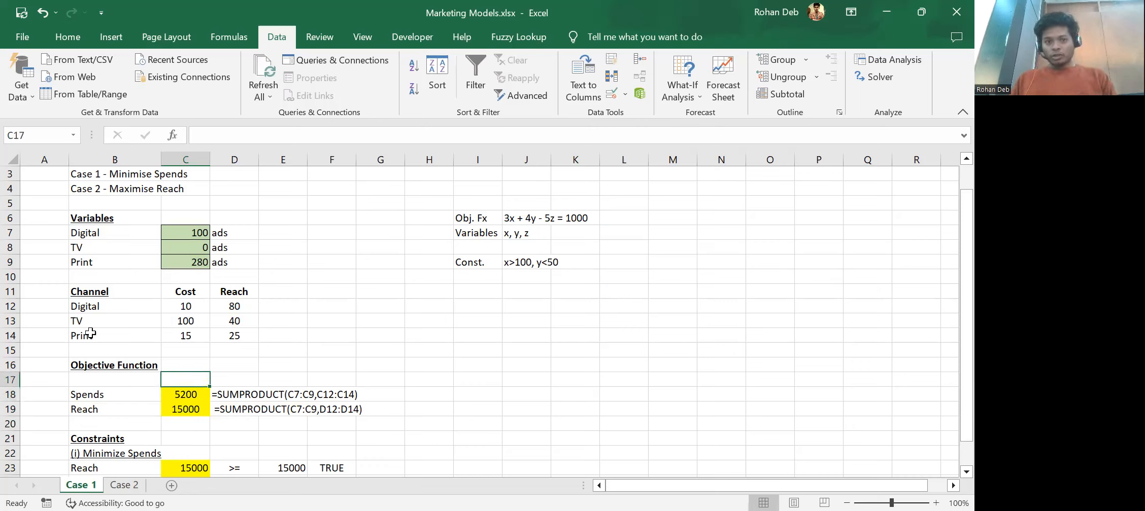
{"action": "type", "text": "50"}
{"action": "key", "text": "Return"}
{"action": "type", "text": "40"}
{"action": "key", "text": "Return"}
{"action": "key", "text": "F2"}
{"action": "key", "text": "BackSpace"}
{"action": "key", "text": "BackSpace"}
{"action": "type", "text": "0"}
{"action": "key", "text": "Return"}
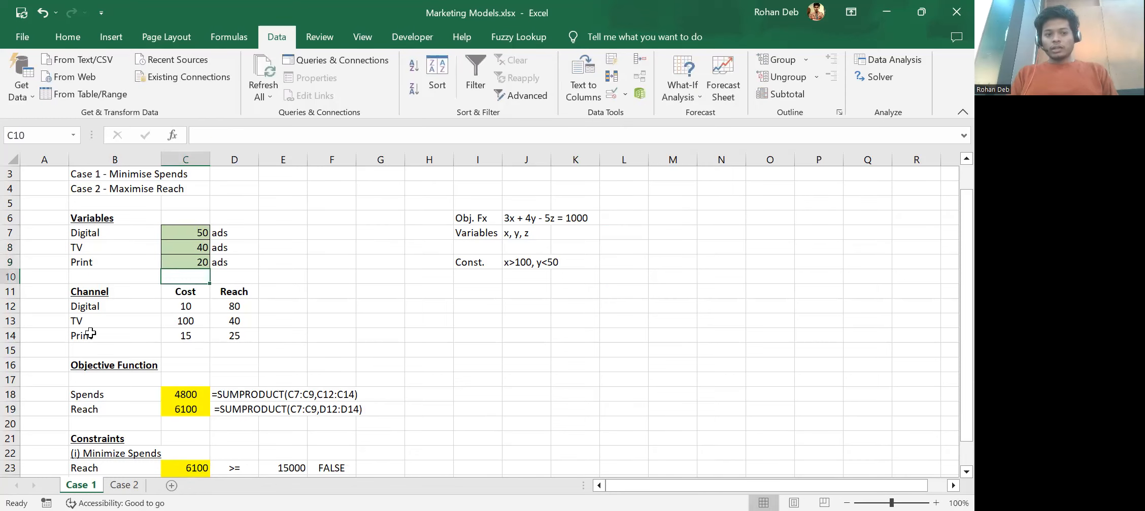
Step: Change the Print ad count in C9 to 200
{"action": "key", "text": "Up"}
{"action": "type", "text": "200"}
{"action": "key", "text": "Return"}
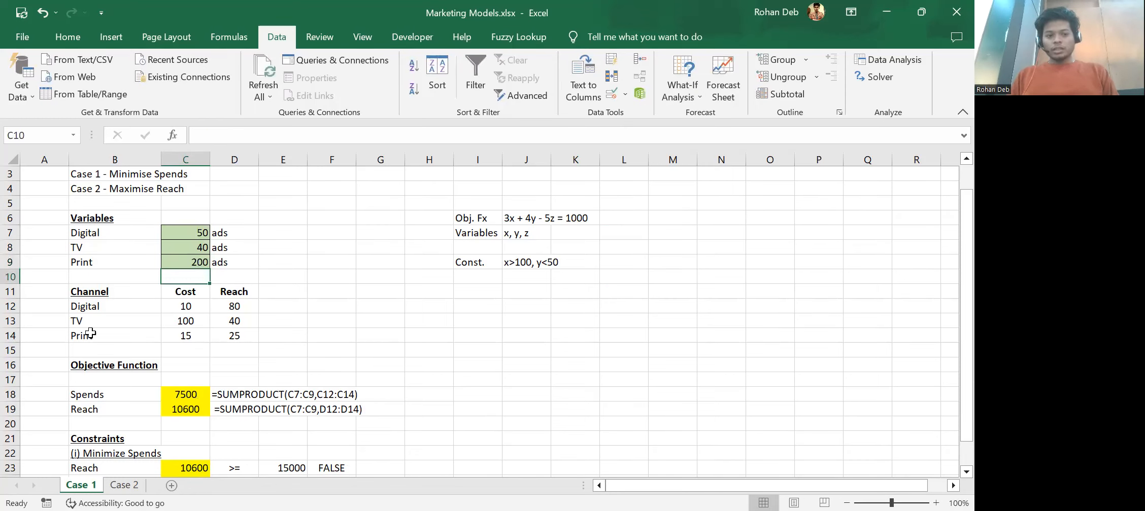
Step: Examine the Minimize Spends constraints in rows 23 to 25, including the formulas behind the Reach and Digital values
{"action": "key", "text": "Down"}
{"action": "key", "text": "Down"}
{"action": "key", "text": "Down"}
{"action": "key", "text": "Down"}
{"action": "key", "text": "Down"}
{"action": "key", "text": "Down"}
{"action": "key", "text": "Down"}
{"action": "key", "text": "Down"}
{"action": "key", "text": "Down"}
{"action": "key", "text": "Down"}
{"action": "key", "text": "Down"}
{"action": "key", "text": "Down"}
{"action": "key", "text": "Down"}
{"action": "key", "text": "Down"}
{"action": "key", "text": "Down"}
{"action": "key", "text": "Down"}
{"action": "key", "text": "Down"}
{"action": "key", "text": "Down"}
{"action": "key", "text": "Down"}
{"action": "key", "text": "Down"}
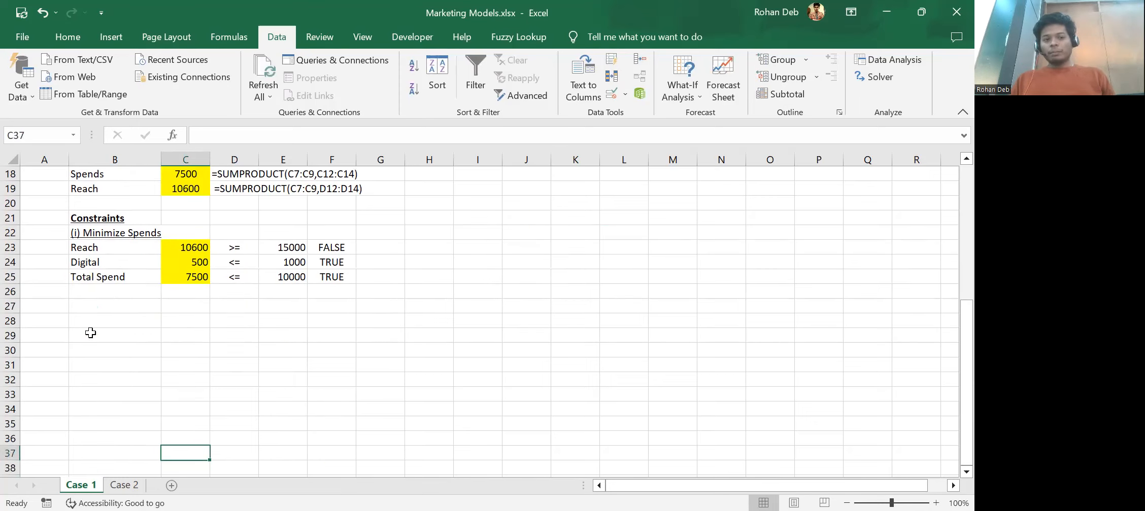
{"action": "scroll", "coordinate": [90, 333], "scroll_direction": "up", "scroll_amount": 3}
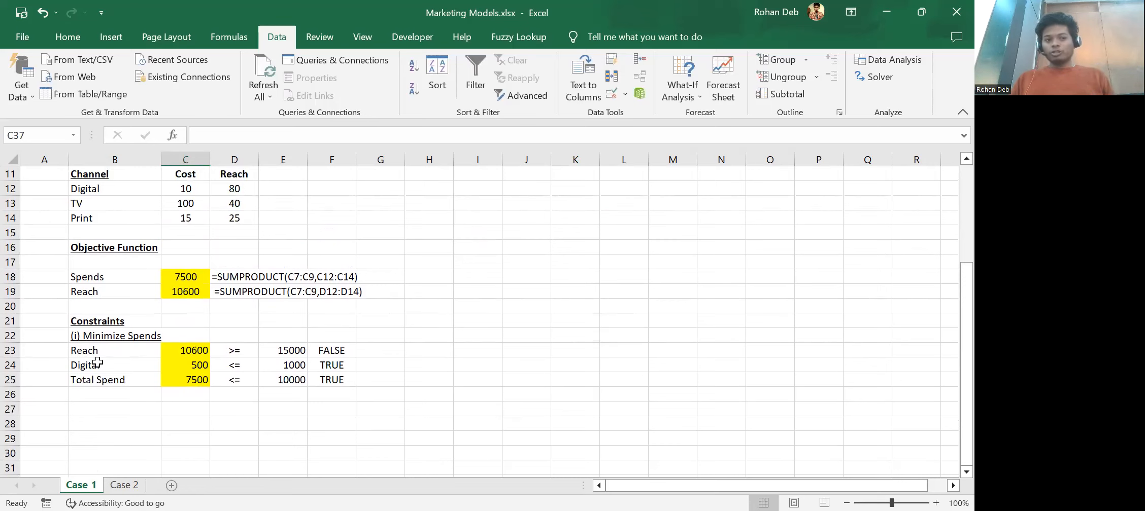
{"action": "left_click", "coordinate": [234, 280]}
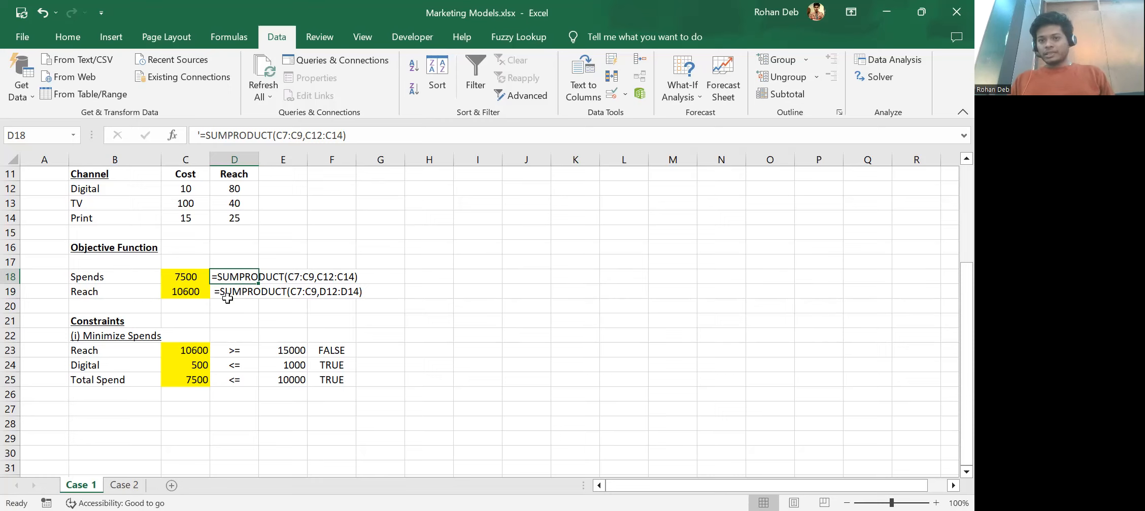
{"action": "scroll", "coordinate": [229, 303], "scroll_direction": "up", "scroll_amount": 1}
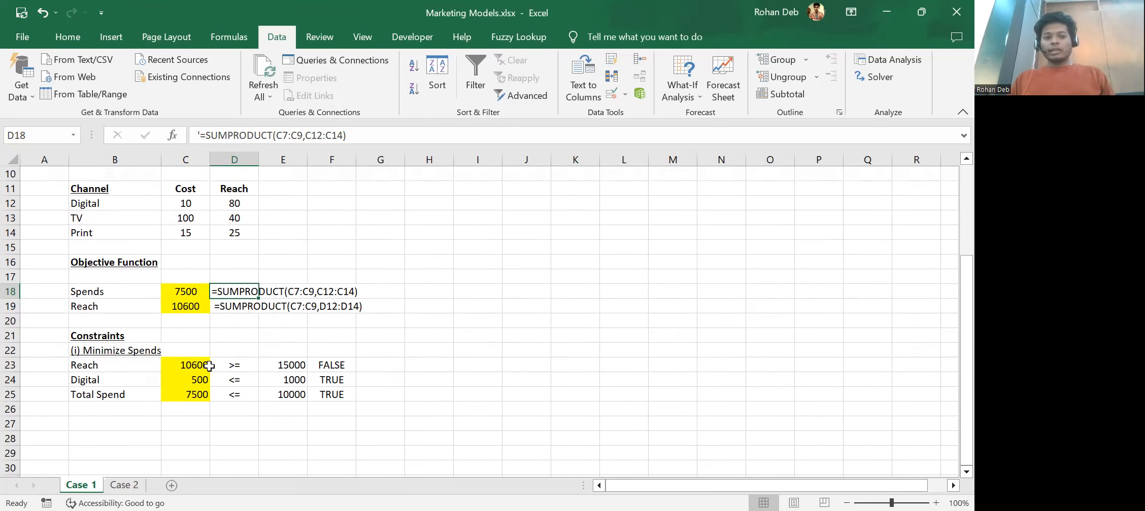
{"action": "left_click", "coordinate": [194, 366]}
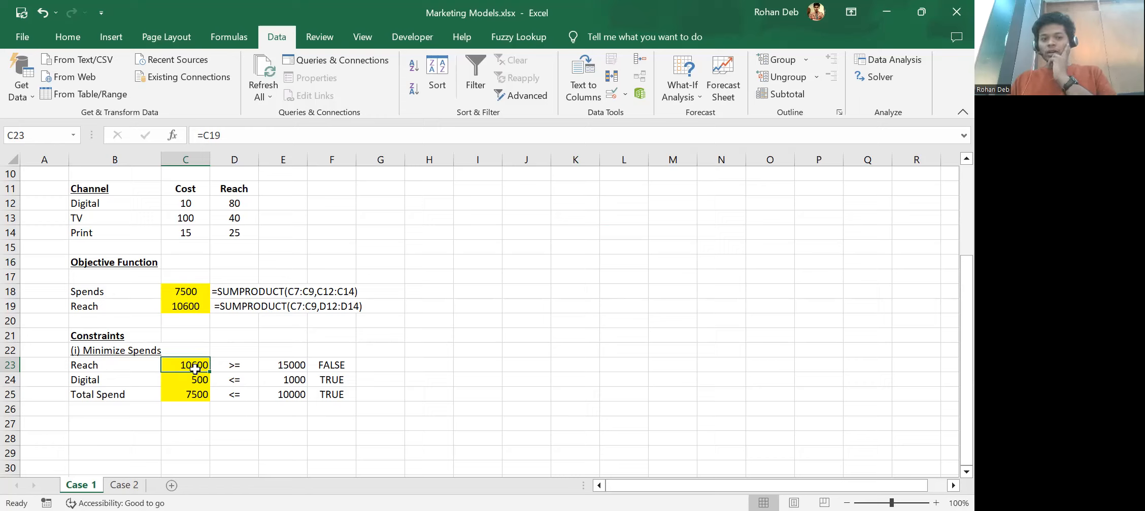
{"action": "left_click", "coordinate": [171, 389]}
{"action": "key", "text": "Up"}
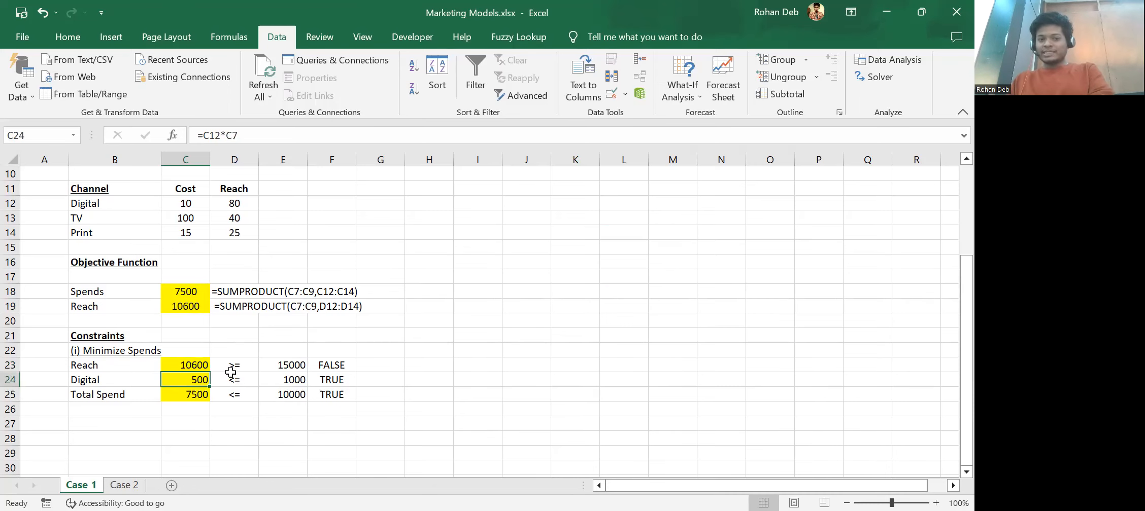
Step: Set the Digital ad count in C7 to 100 and check its effect on the spends, reach and constraints
{"action": "scroll", "coordinate": [230, 355], "scroll_direction": "up", "scroll_amount": 3}
{"action": "scroll", "coordinate": [231, 373], "scroll_direction": "down", "scroll_amount": 2}
{"action": "scroll", "coordinate": [230, 372], "scroll_direction": "up", "scroll_amount": 1}
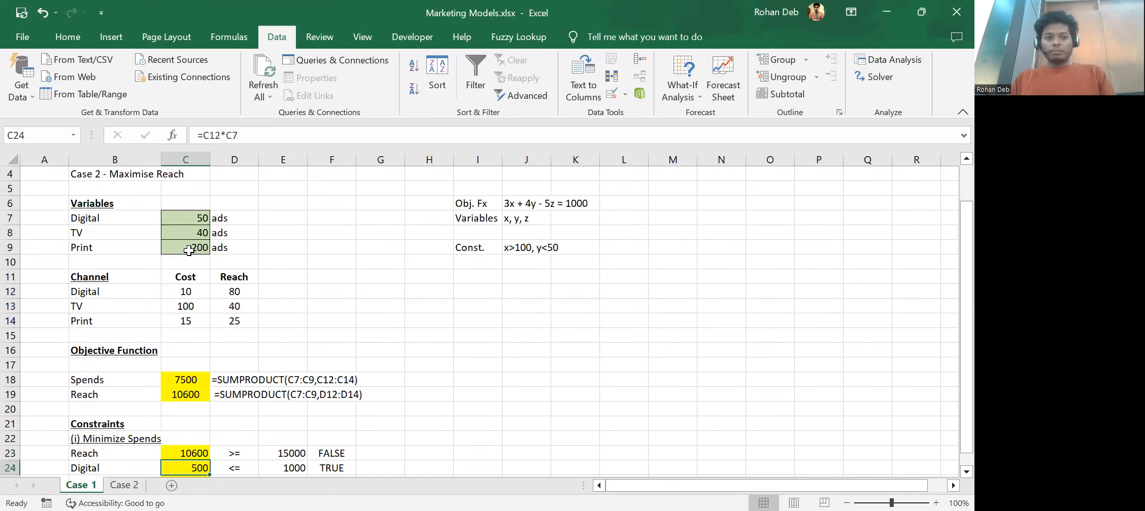
{"action": "left_click", "coordinate": [189, 233]}
{"action": "left_click", "coordinate": [189, 220]}
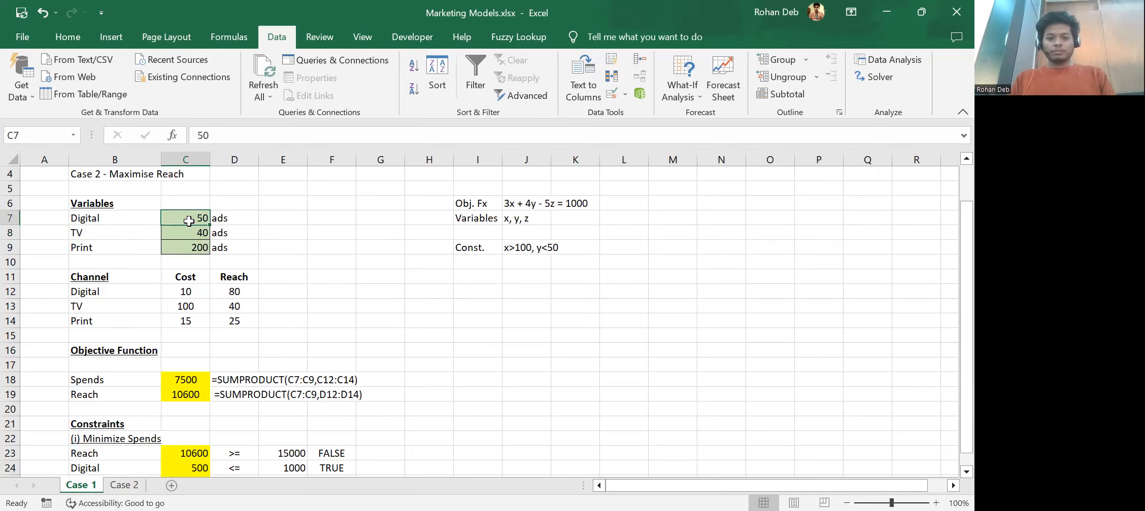
{"action": "type", "text": "100"}
{"action": "key", "text": "Return"}
{"action": "scroll", "coordinate": [190, 223], "scroll_direction": "down", "scroll_amount": 1}
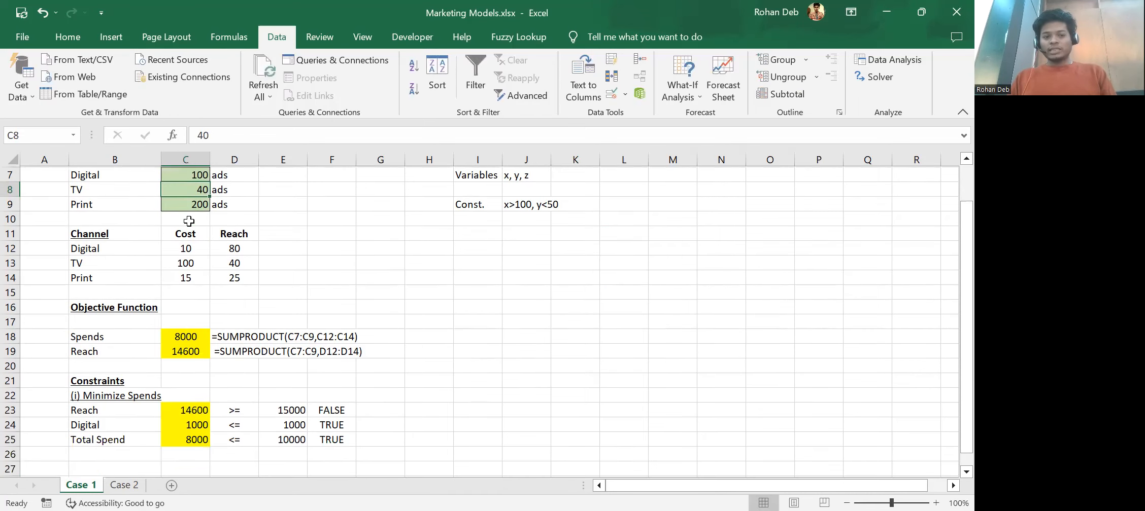
{"action": "scroll", "coordinate": [192, 401], "scroll_direction": "up", "scroll_amount": 2}
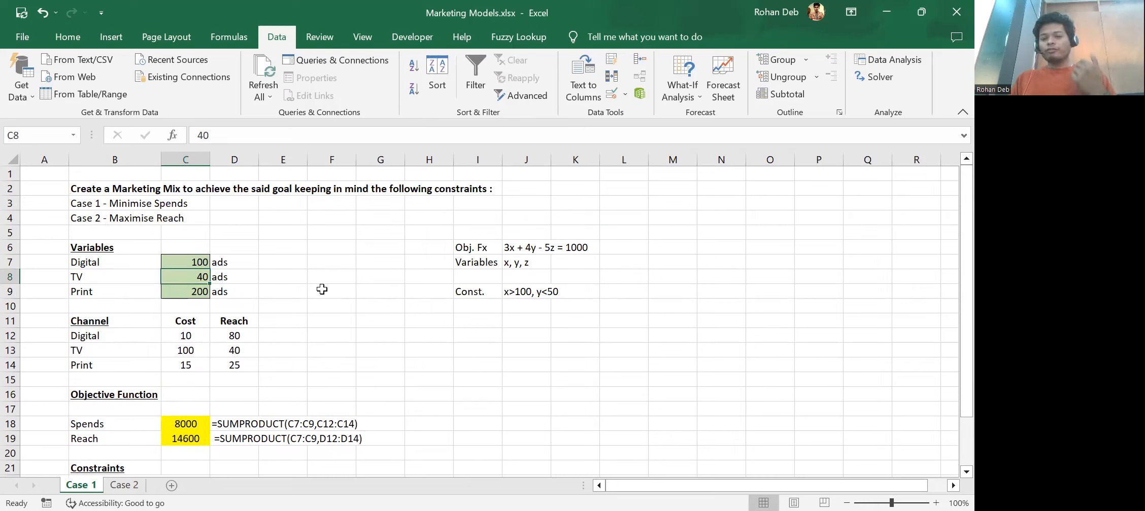
Step: Open Solver and set the objective to minimise the Spends cell C18
{"action": "left_click", "coordinate": [883, 76]}
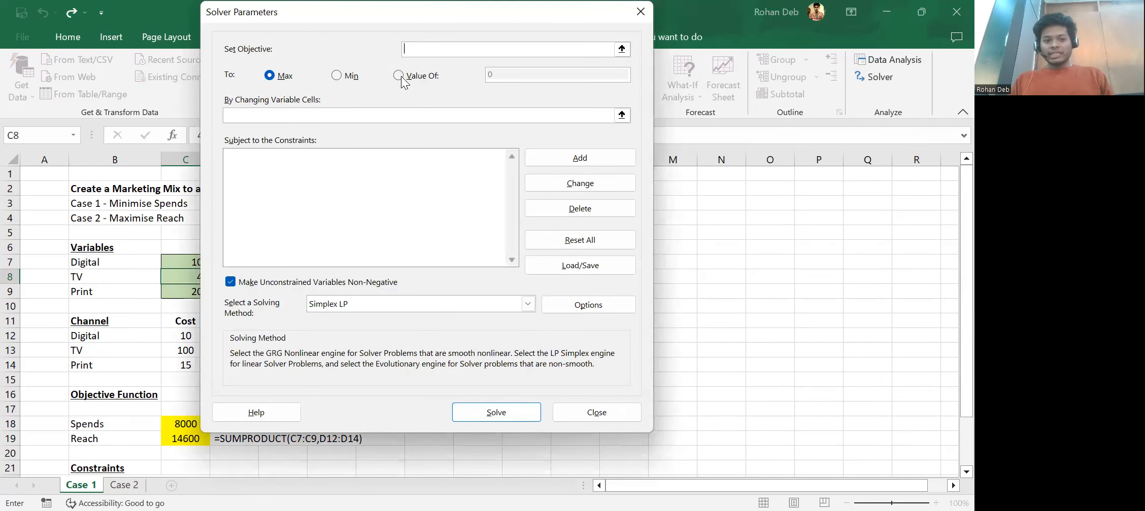
{"action": "left_click_drag", "start_coordinate": [291, 12], "coordinate": [486, 51]}
{"action": "scroll", "coordinate": [203, 305], "scroll_direction": "down", "scroll_amount": 3}
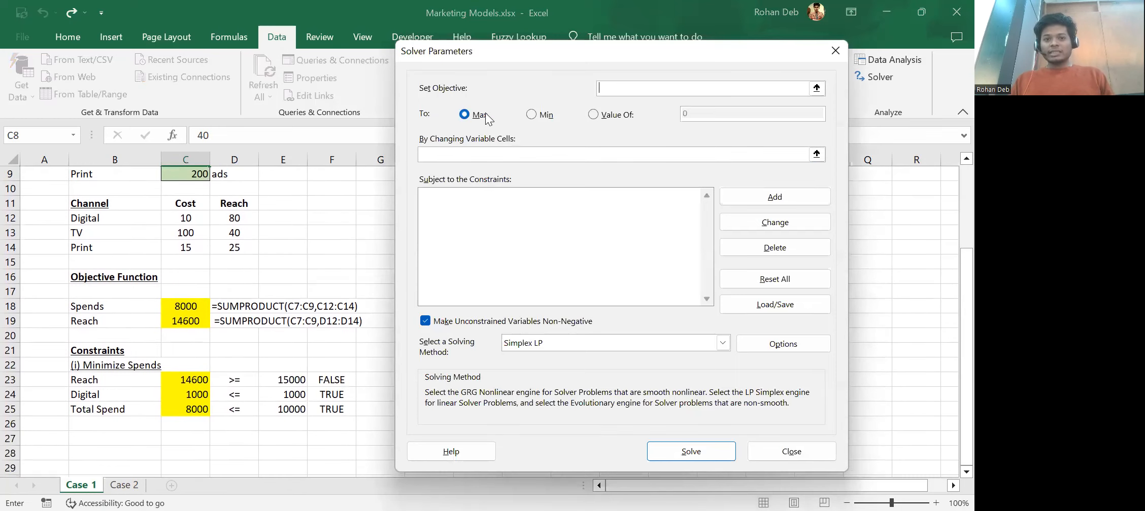
{"action": "scroll", "coordinate": [254, 312], "scroll_direction": "up", "scroll_amount": 3}
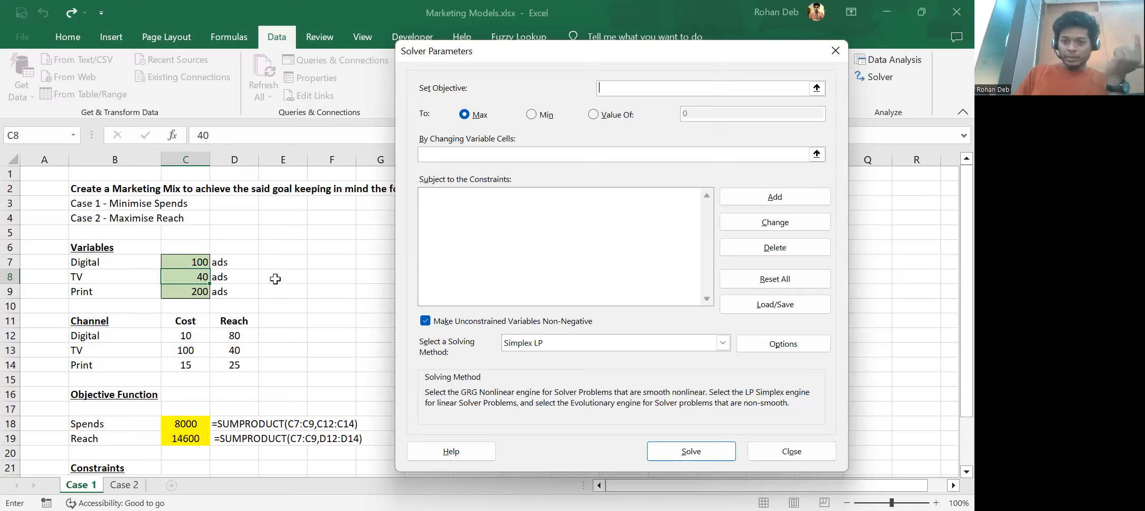
{"action": "scroll", "coordinate": [281, 275], "scroll_direction": "down", "scroll_amount": 1}
{"action": "scroll", "coordinate": [281, 276], "scroll_direction": "down", "scroll_amount": 2}
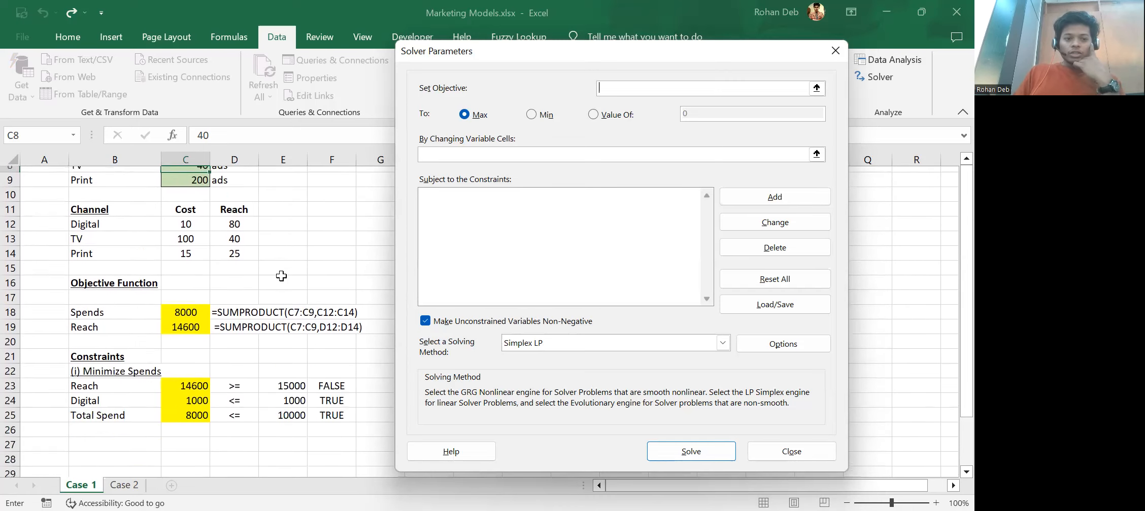
{"action": "left_click", "coordinate": [542, 114]}
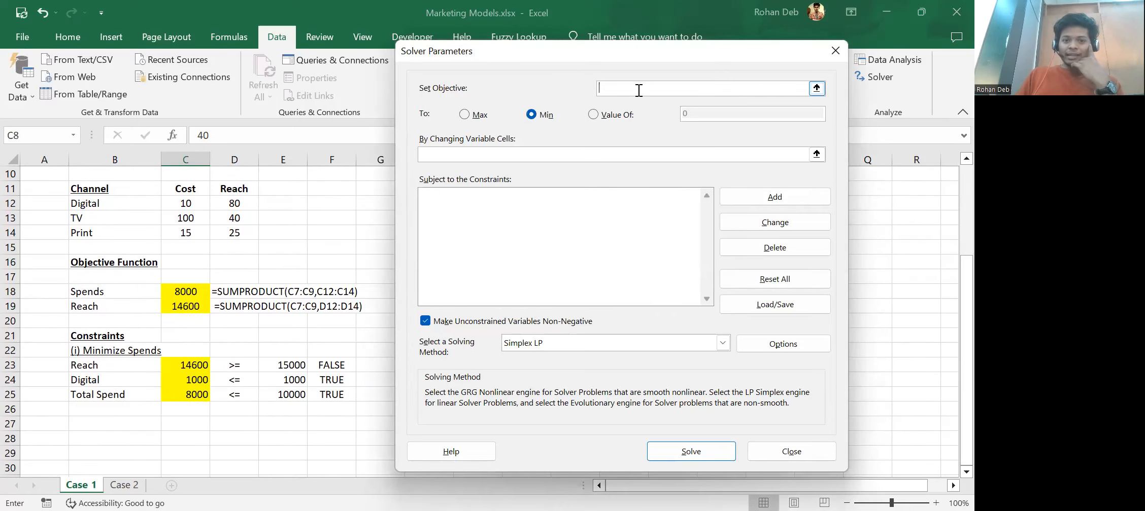
{"action": "left_click", "coordinate": [181, 291]}
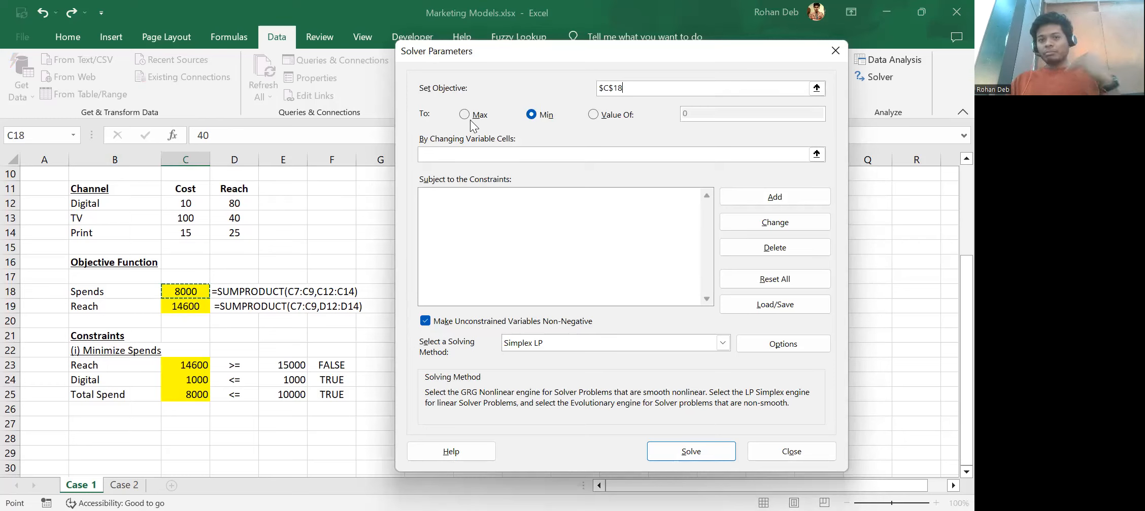
Step: Try a Value Of target of 5000 for the Solver objective, and return the goal to Min
{"action": "left_click", "coordinate": [625, 115]}
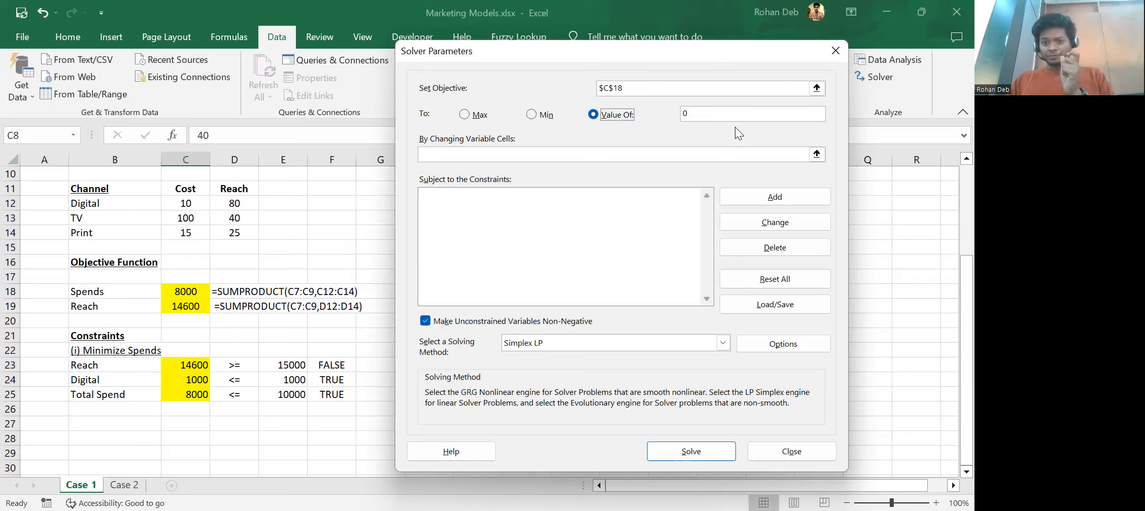
{"action": "key", "text": "Tab"}
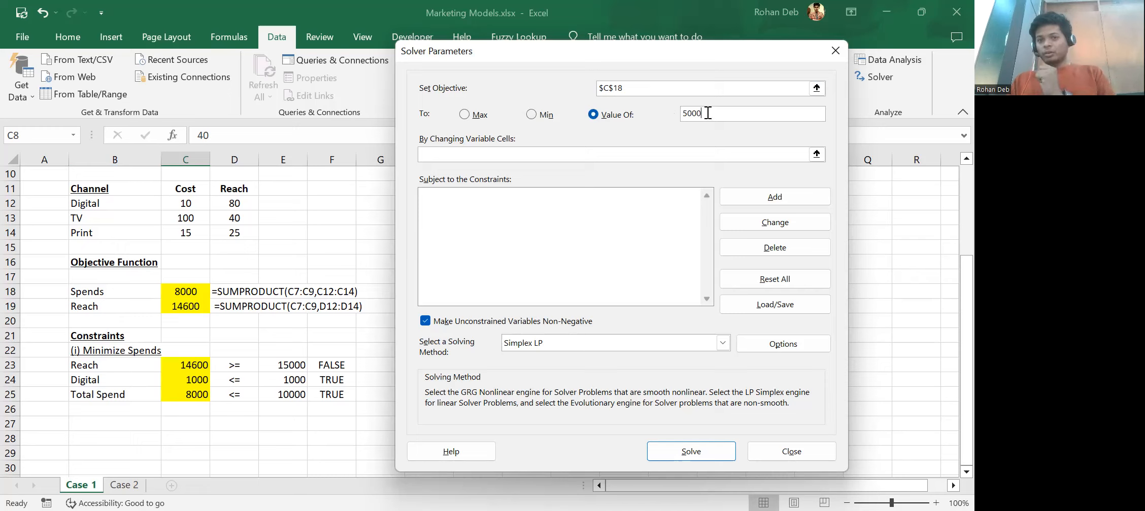
{"action": "left_click", "coordinate": [546, 115]}
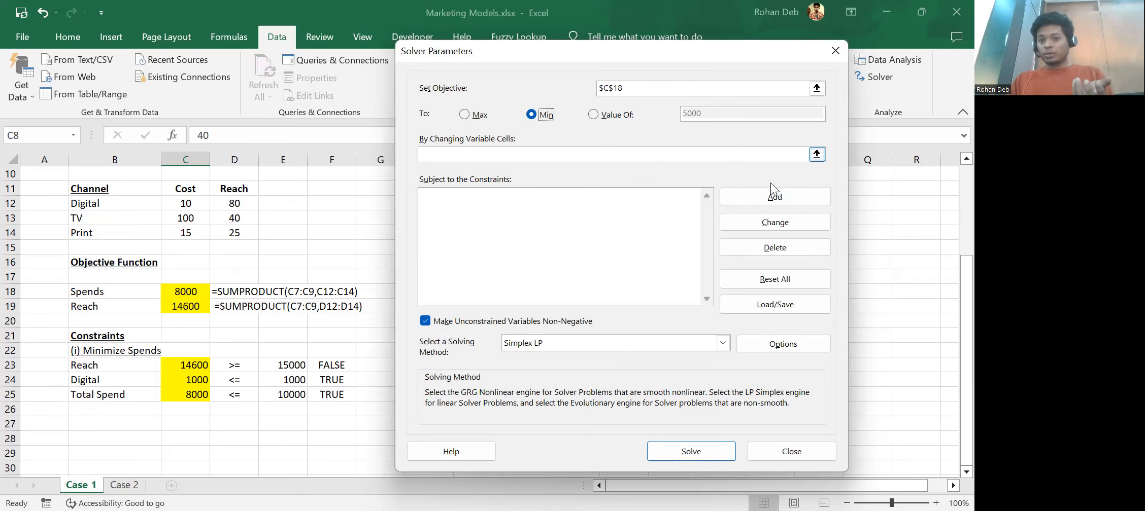
Step: Specify the ad counts in C7:C9 as Solver's changing variable cells
{"action": "key", "text": "Tab"}
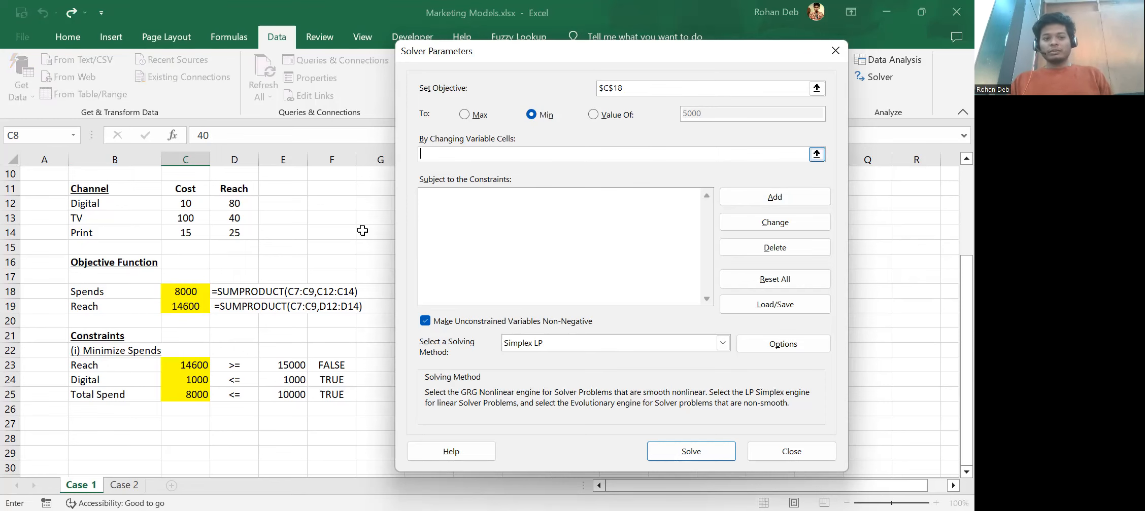
{"action": "scroll", "coordinate": [362, 231], "scroll_direction": "up", "scroll_amount": 3}
{"action": "left_click_drag", "start_coordinate": [188, 262], "coordinate": [186, 291]}
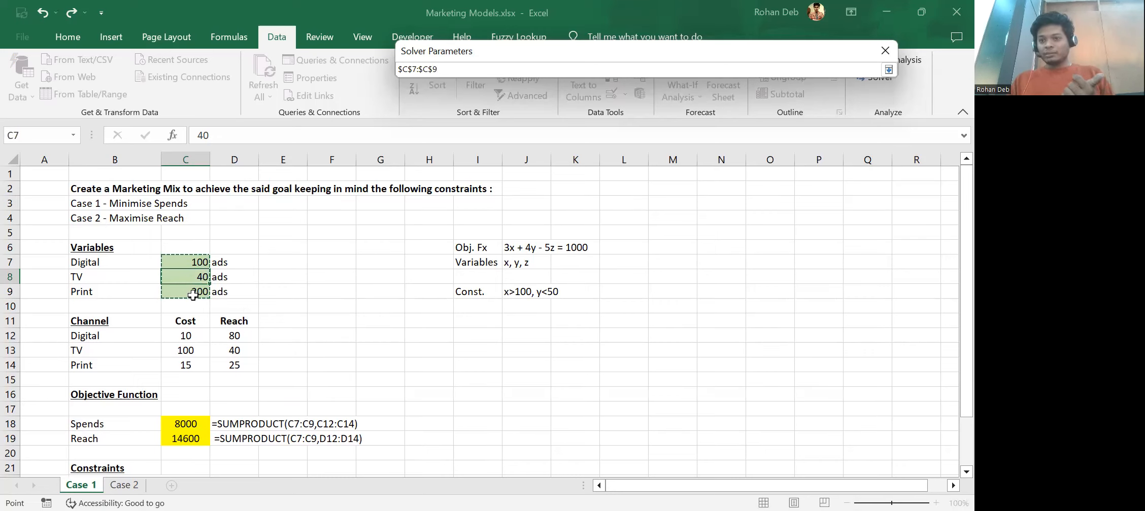
{"action": "left_click", "coordinate": [889, 70]}
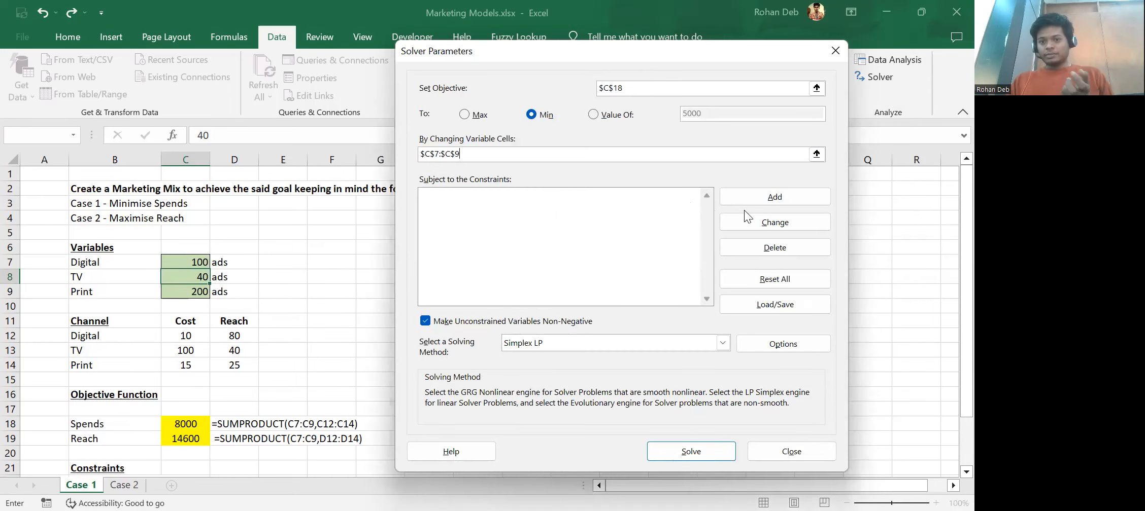
Step: Add a Solver constraint requiring the Reach cell C23 to be >= the limit in E23
{"action": "left_click", "coordinate": [746, 195]}
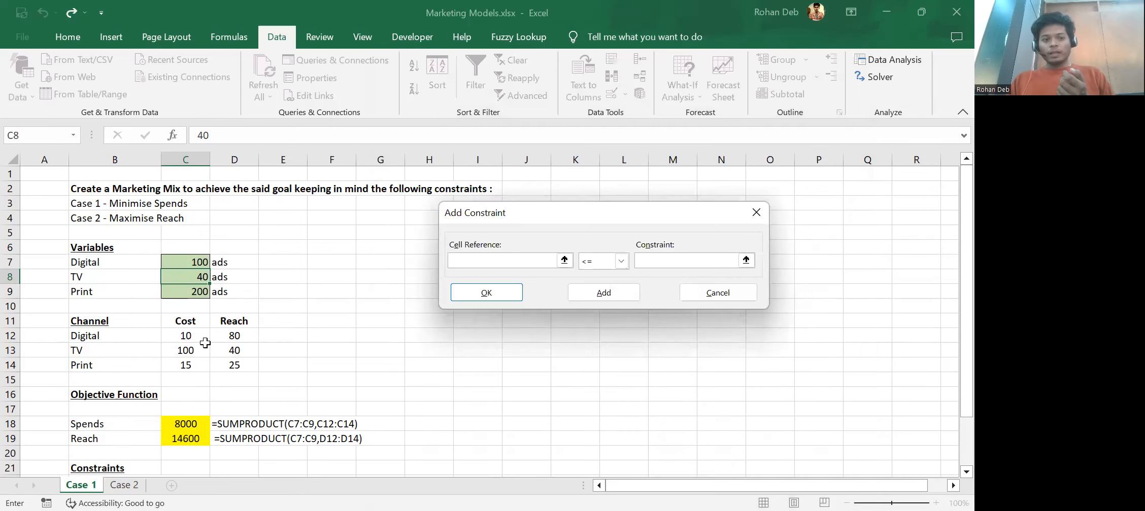
{"action": "scroll", "coordinate": [210, 337], "scroll_direction": "down", "scroll_amount": 4}
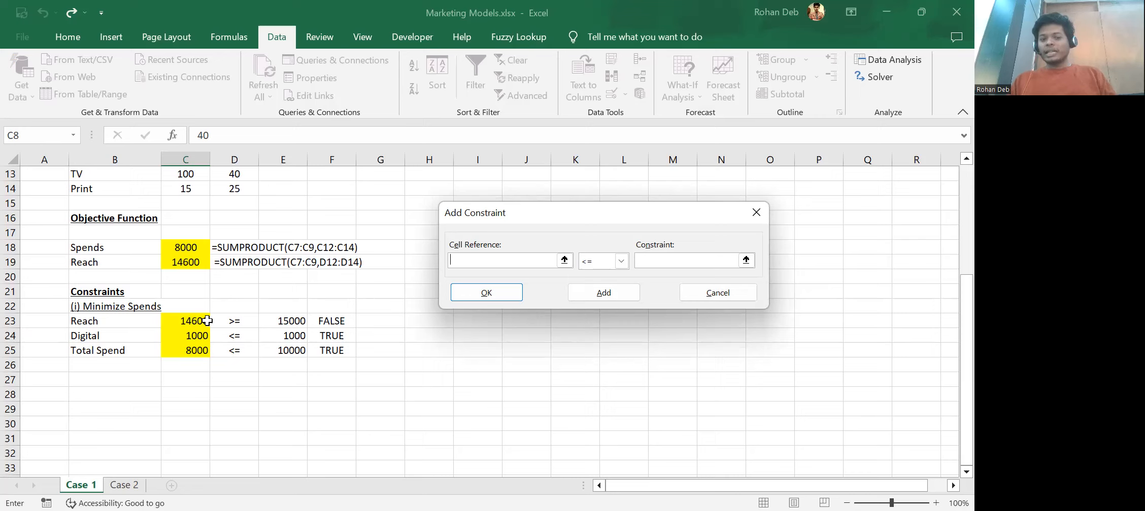
{"action": "left_click", "coordinate": [174, 323]}
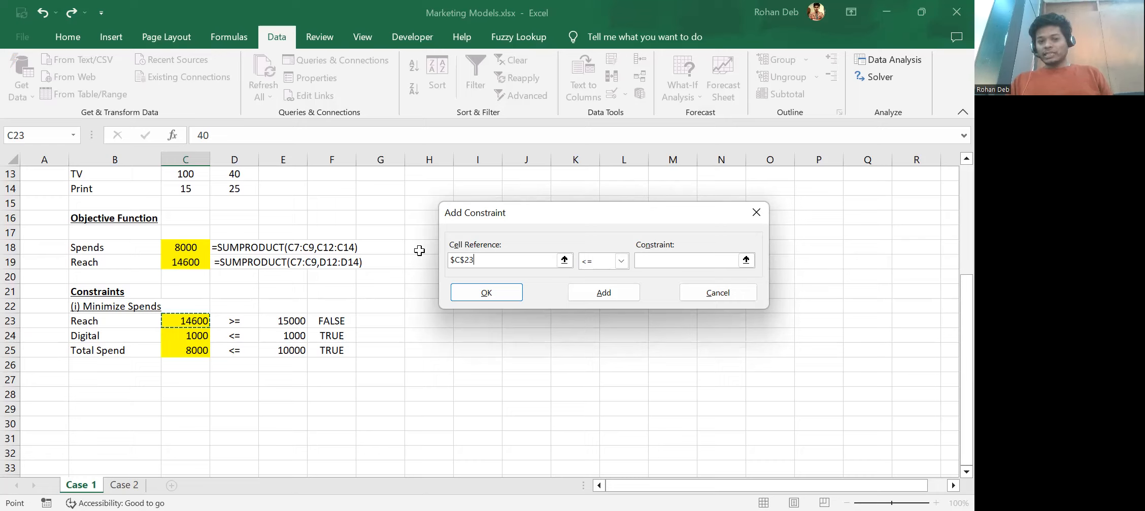
{"action": "left_click", "coordinate": [621, 261]}
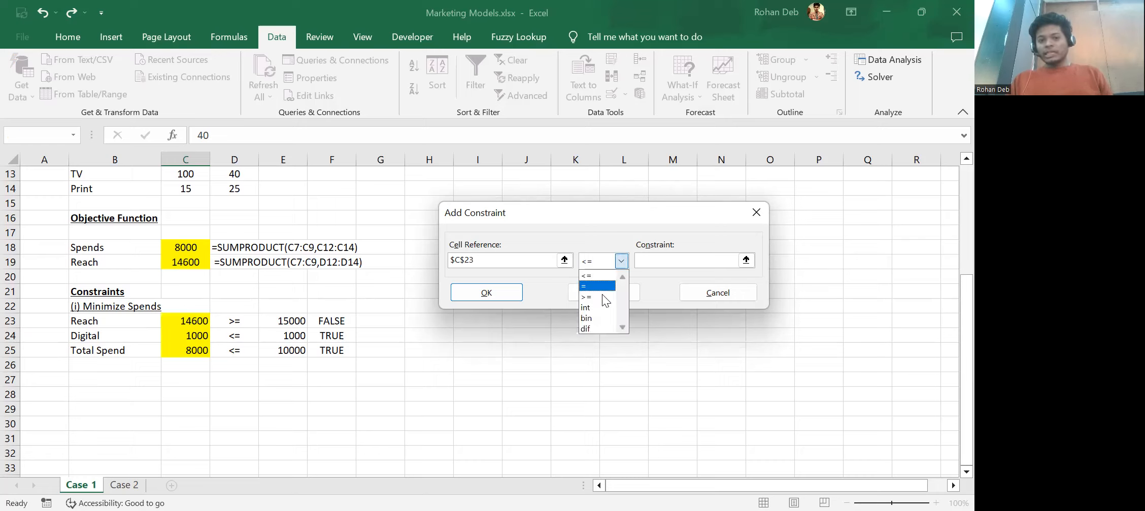
{"action": "left_click", "coordinate": [600, 297]}
{"action": "left_click", "coordinate": [668, 259]}
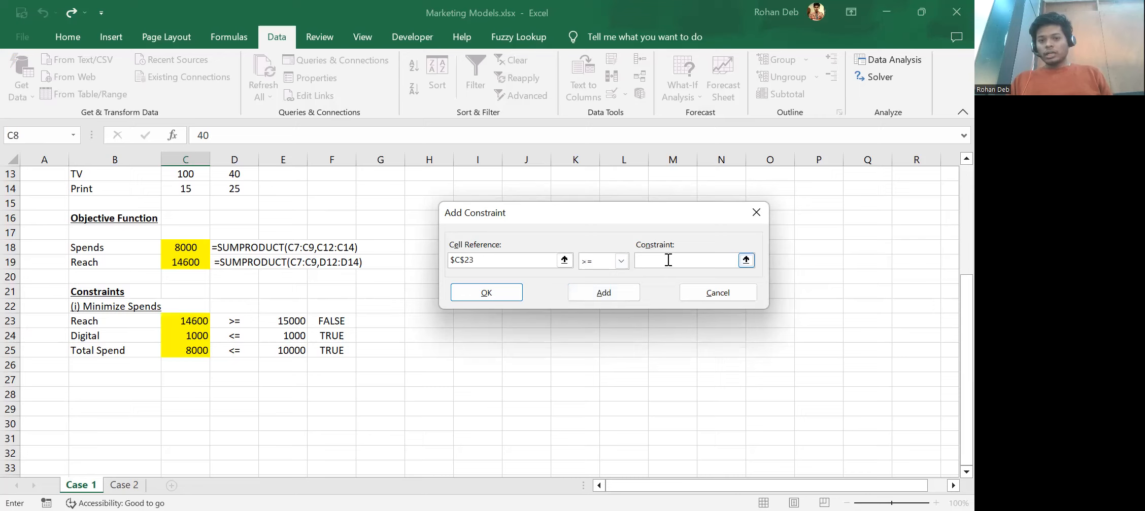
{"action": "left_click", "coordinate": [745, 260]}
{"action": "left_click", "coordinate": [284, 321]}
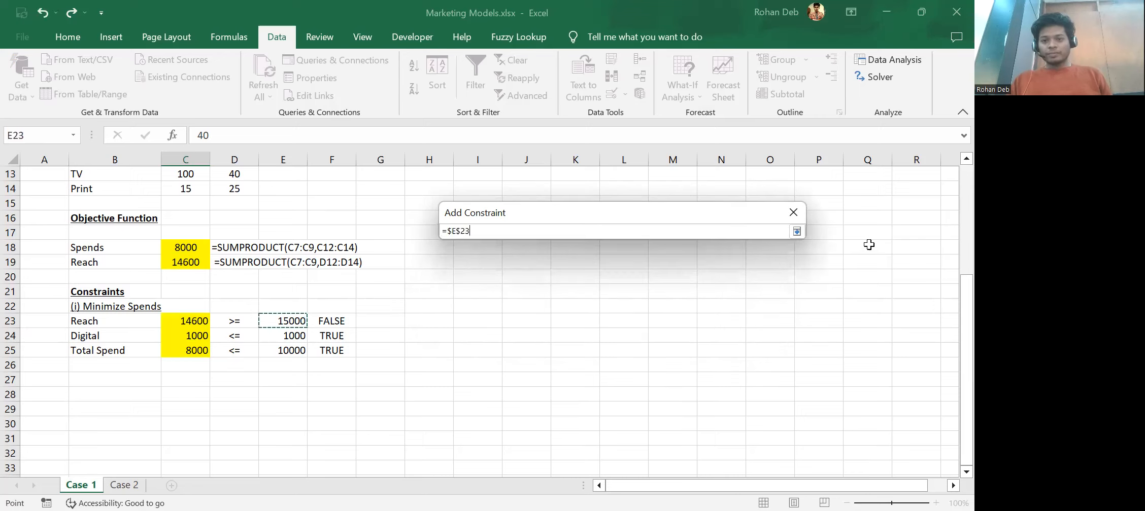
{"action": "left_click", "coordinate": [796, 232]}
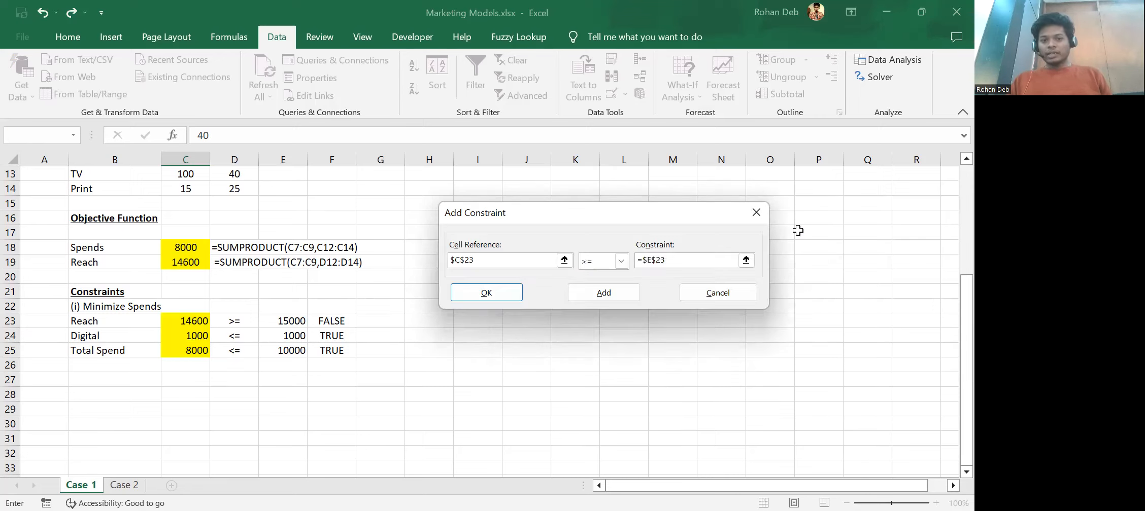
{"action": "left_click", "coordinate": [482, 293]}
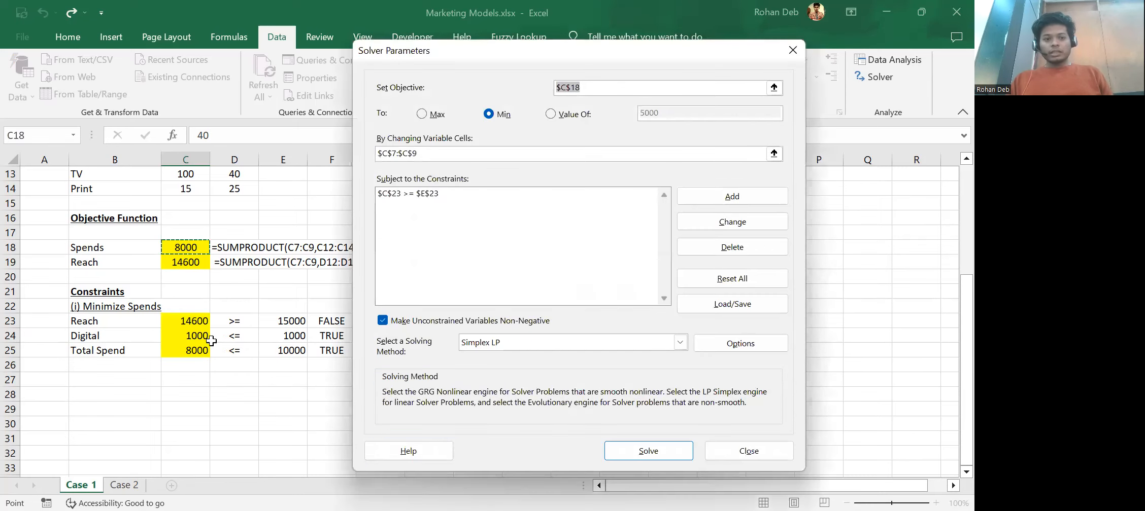
Step: Add a constraint keeping the Digital cell C24 <= the limit in E24
{"action": "left_click", "coordinate": [729, 201]}
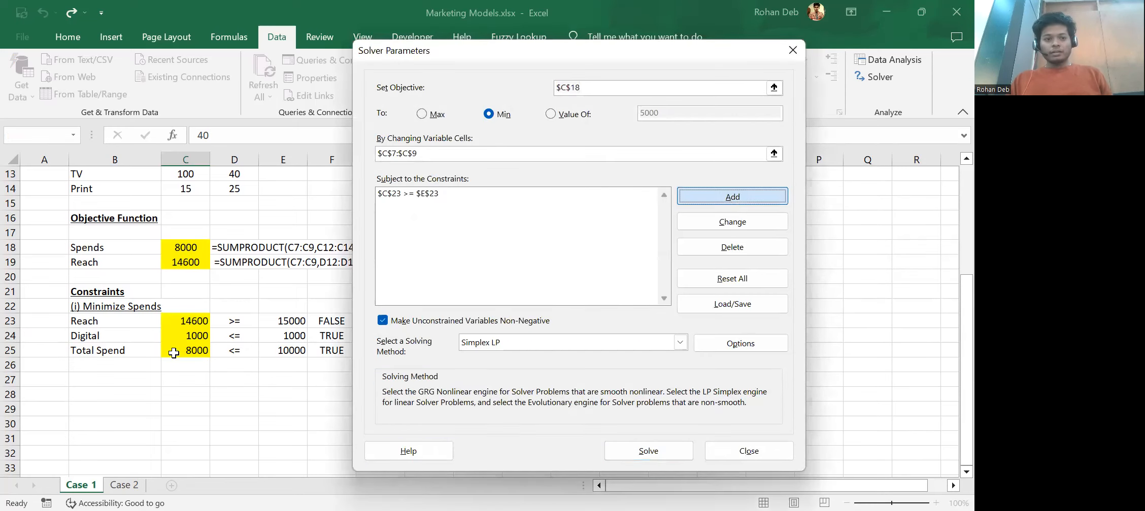
{"action": "left_click", "coordinate": [174, 334]}
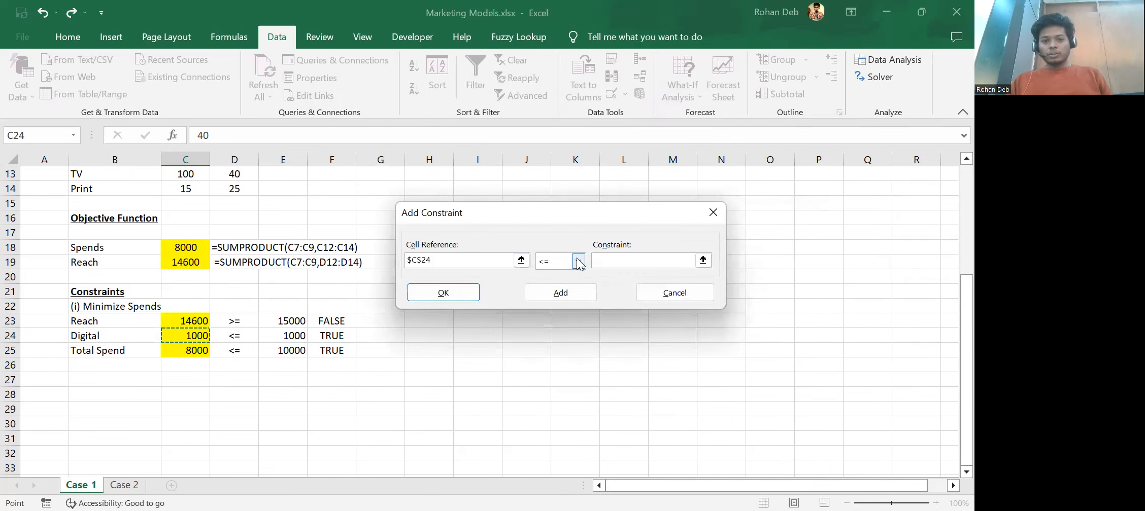
{"action": "left_click", "coordinate": [605, 261]}
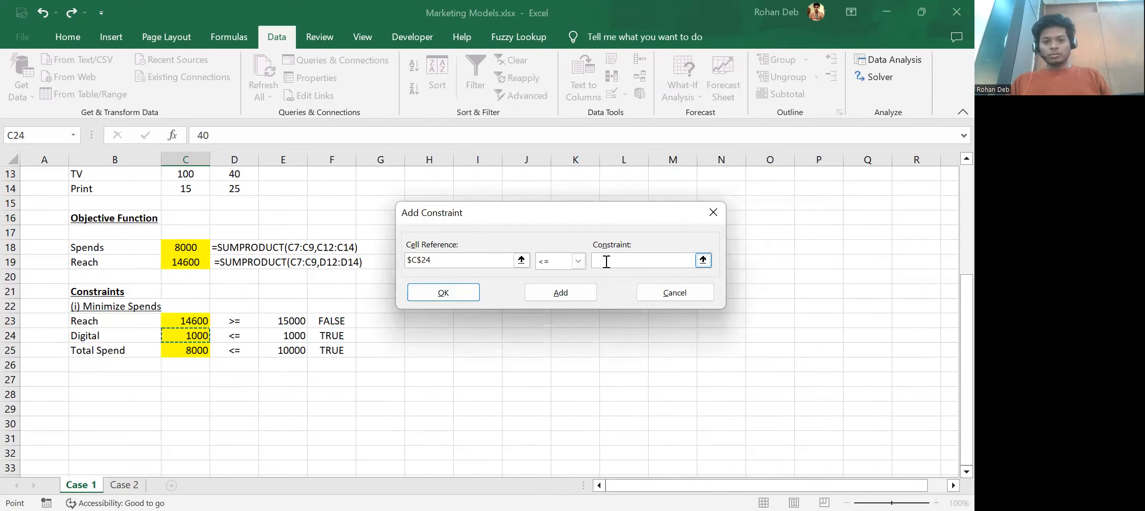
{"action": "left_click", "coordinate": [287, 336]}
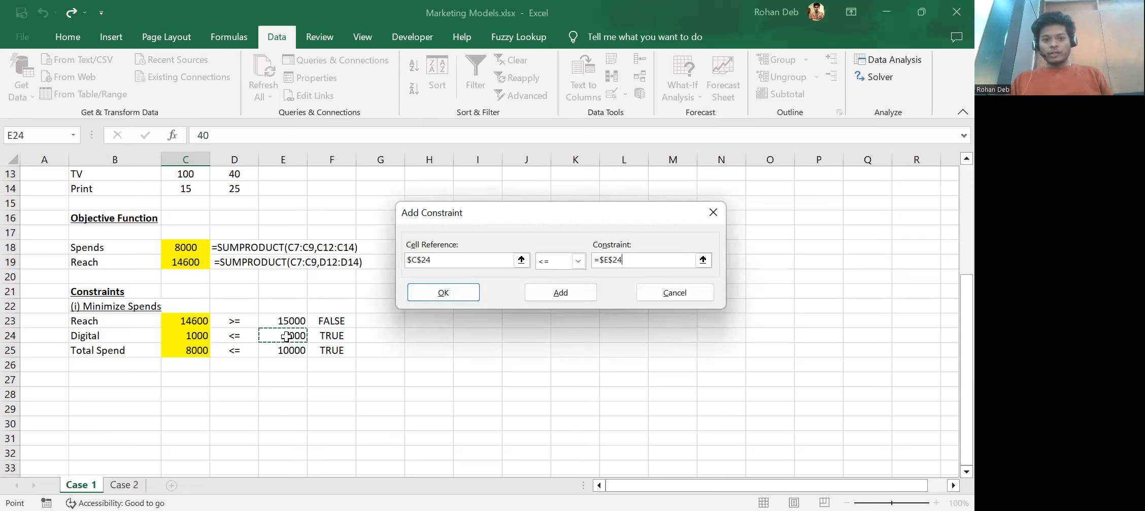
{"action": "left_click", "coordinate": [552, 296]}
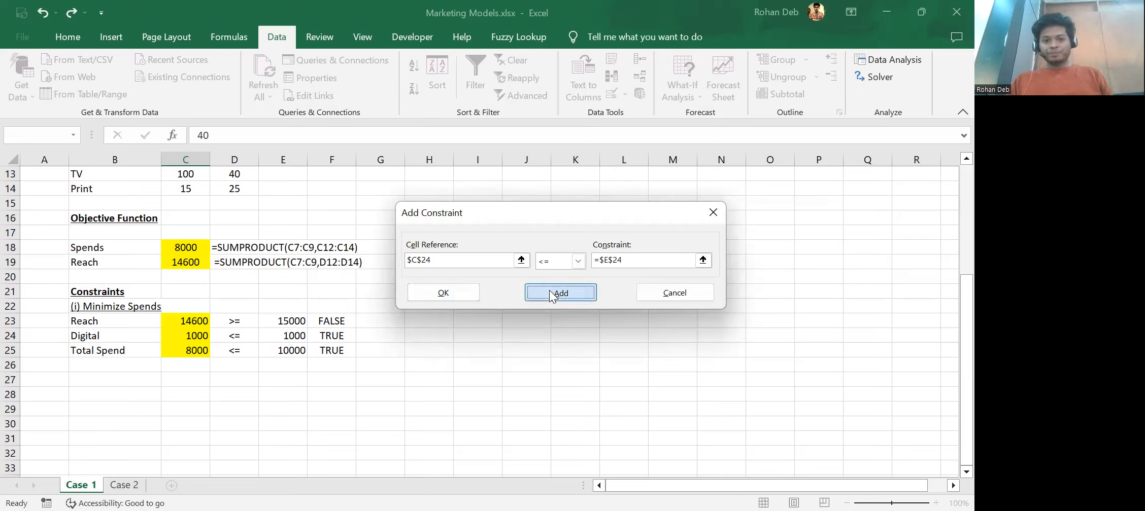
Step: Add a constraint keeping the Total Spend cell C25 <= the limit in E25
{"action": "left_click", "coordinate": [186, 350]}
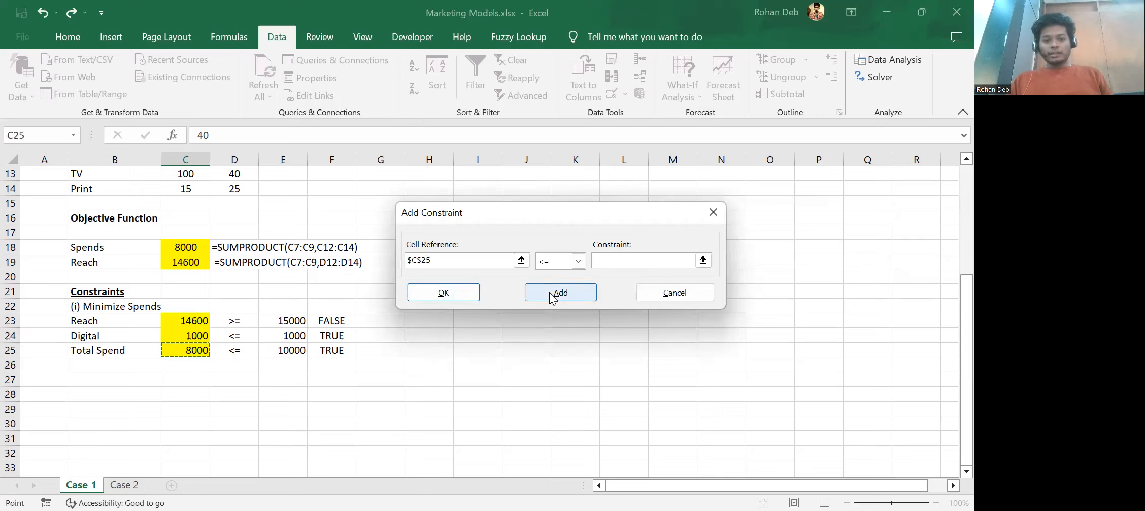
{"action": "left_click", "coordinate": [617, 264]}
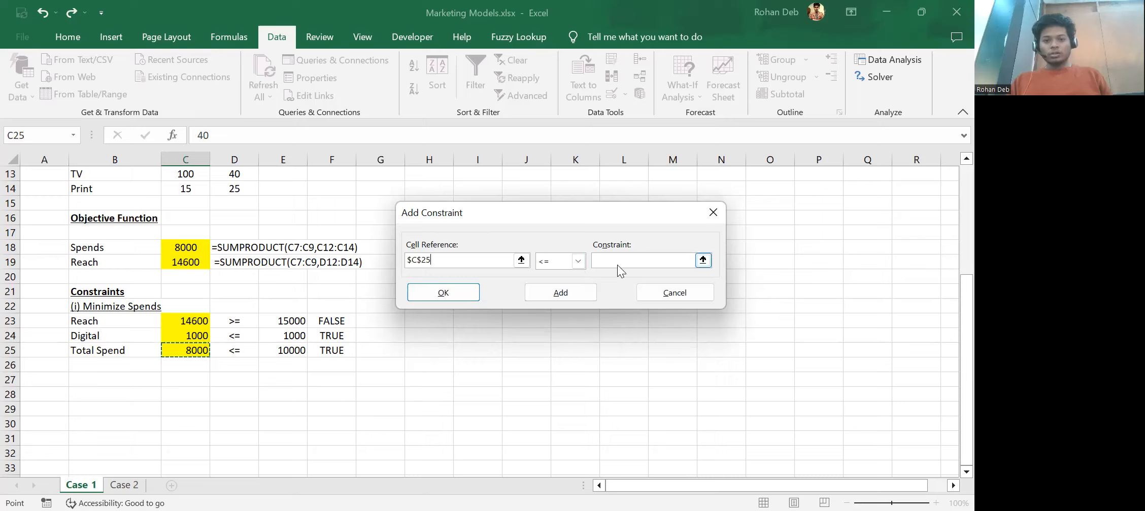
{"action": "left_click", "coordinate": [270, 350]}
{"action": "left_click", "coordinate": [563, 296]}
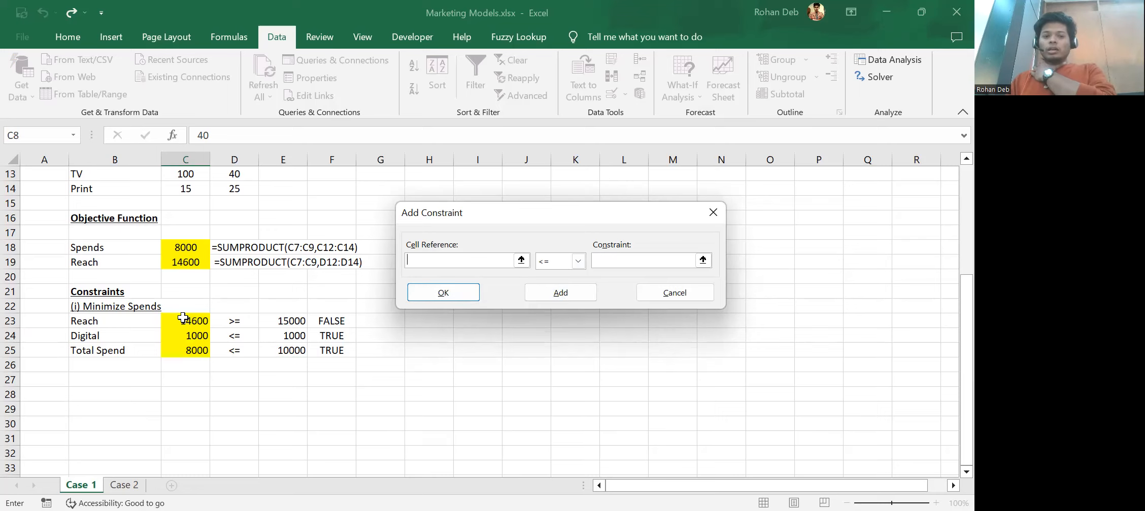
{"action": "left_click_drag", "start_coordinate": [183, 318], "coordinate": [183, 322]}
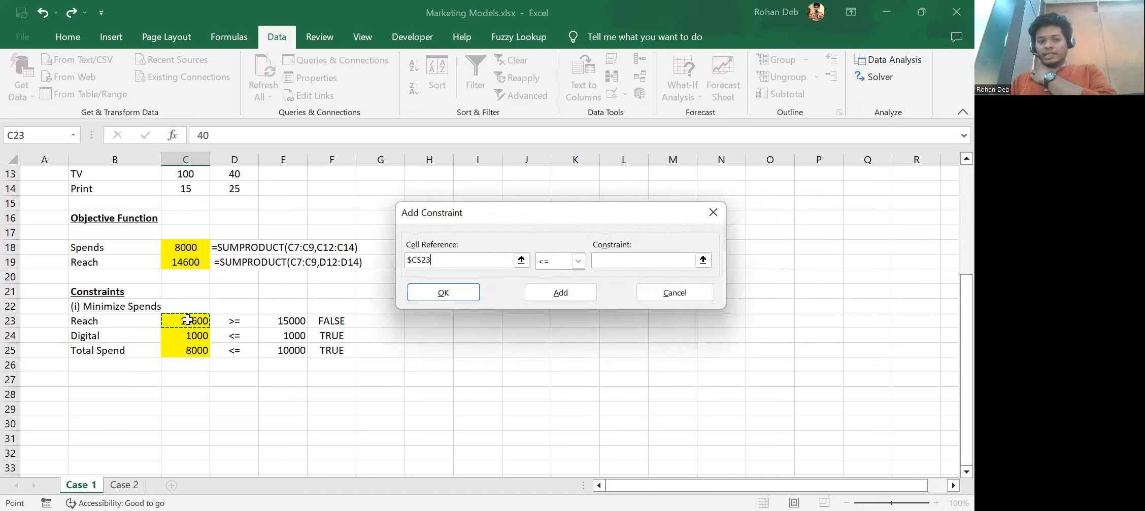
{"action": "left_click_drag", "start_coordinate": [188, 320], "coordinate": [188, 347]}
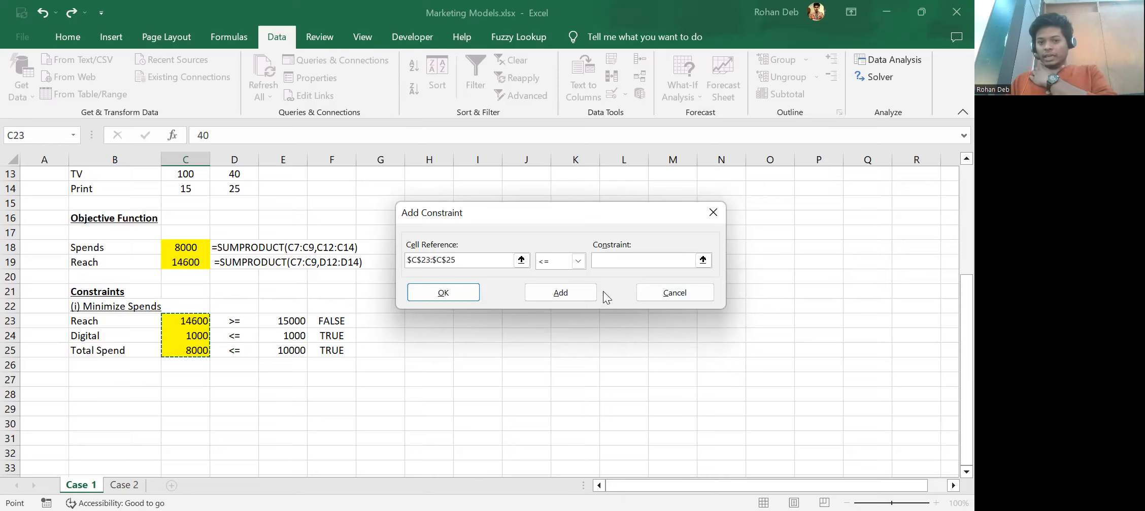
{"action": "left_click", "coordinate": [658, 293]}
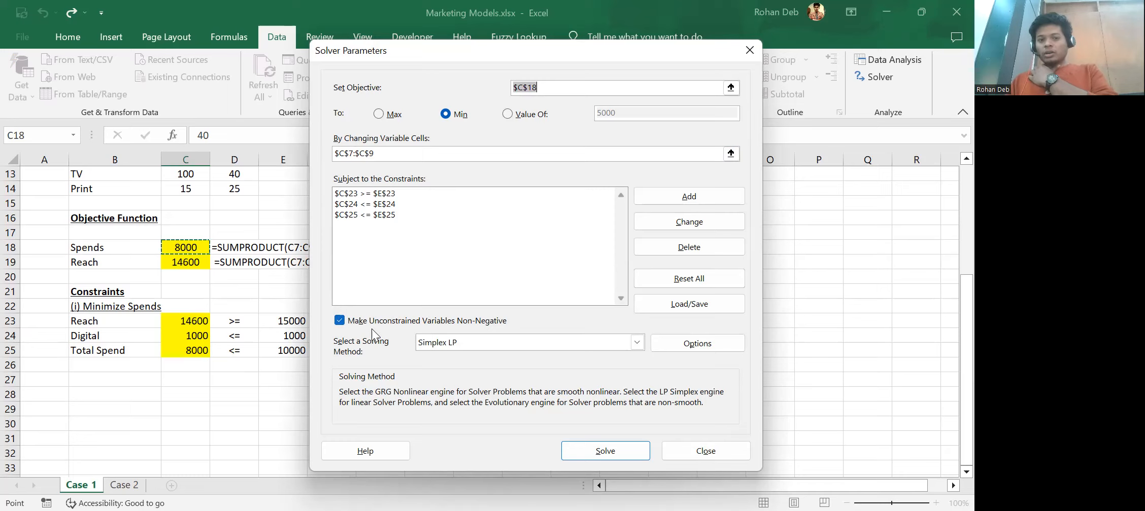
Step: Solve the model with non-negative variables and the Simplex LP method, and keep the Solver solution
{"action": "left_click", "coordinate": [337, 321]}
{"action": "left_click", "coordinate": [338, 320]}
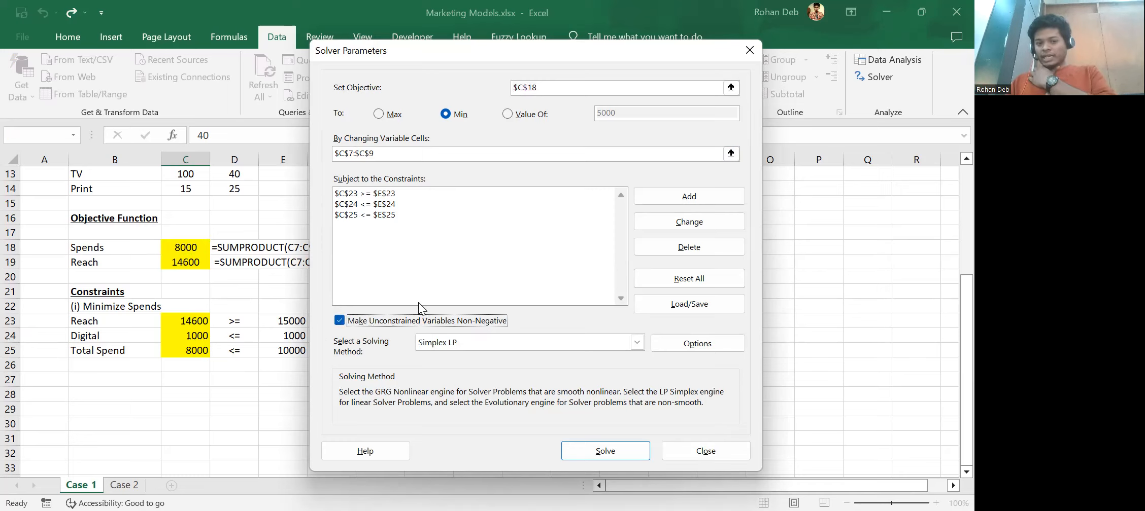
{"action": "left_click", "coordinate": [452, 343]}
{"action": "left_click", "coordinate": [453, 342]}
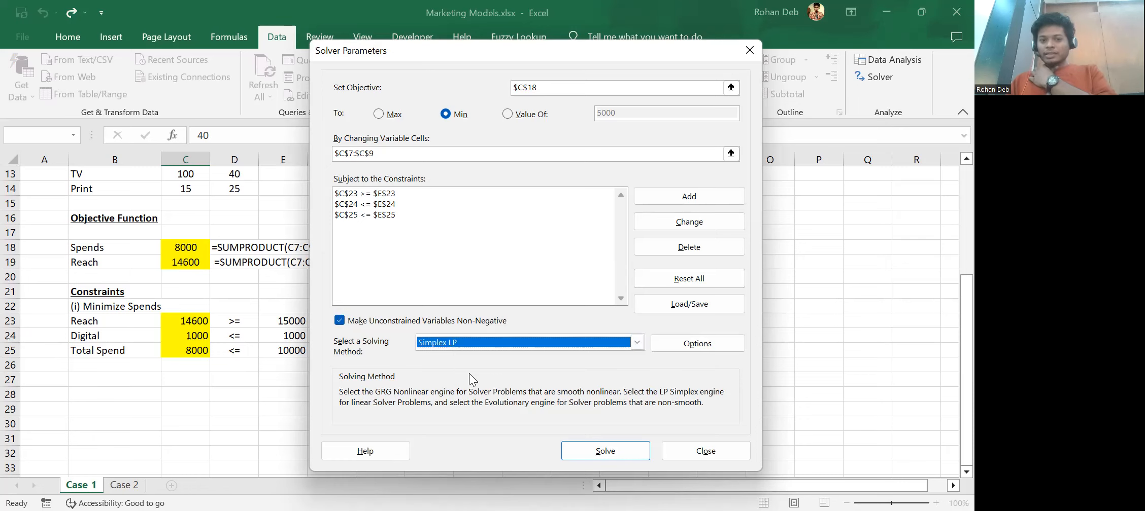
{"action": "left_click", "coordinate": [618, 451]}
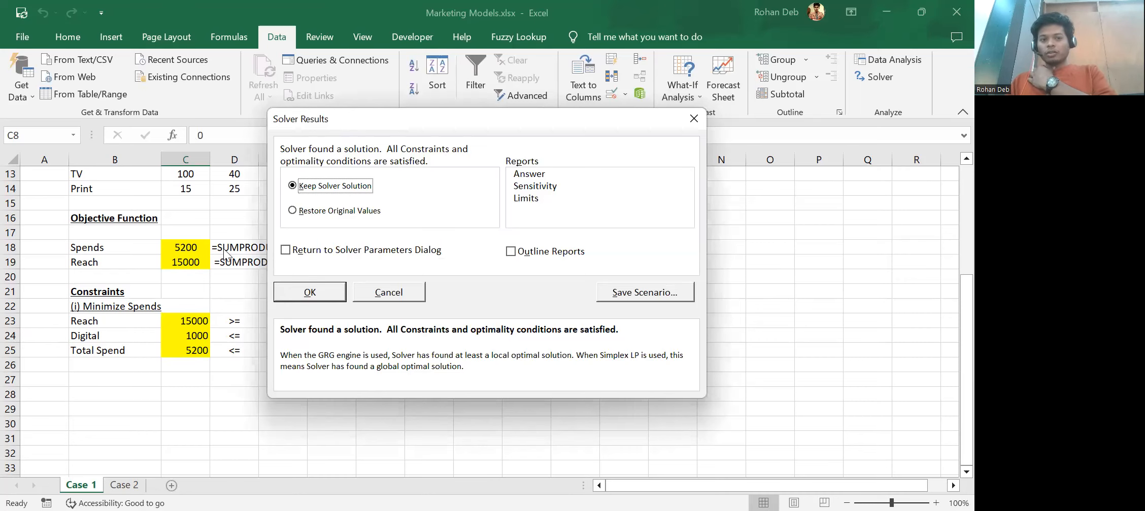
{"action": "left_click", "coordinate": [322, 295]}
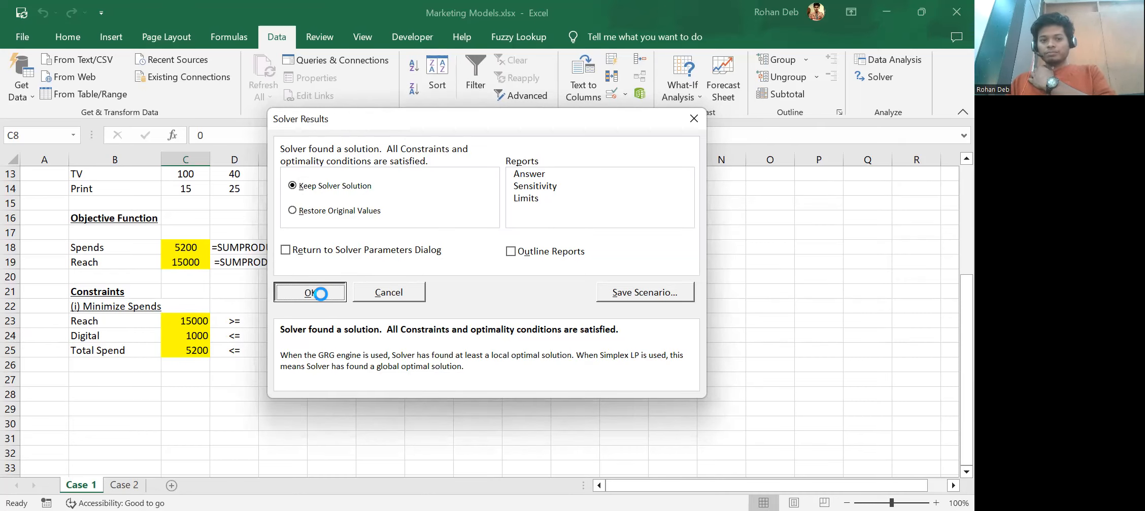
Step: Clear the ad counts in C7:C9, rerun Solver with the same parameters, and keep its solution
{"action": "scroll", "coordinate": [299, 238], "scroll_direction": "up", "scroll_amount": 4}
{"action": "left_click_drag", "start_coordinate": [202, 262], "coordinate": [202, 288]}
{"action": "key", "text": "Delete"}
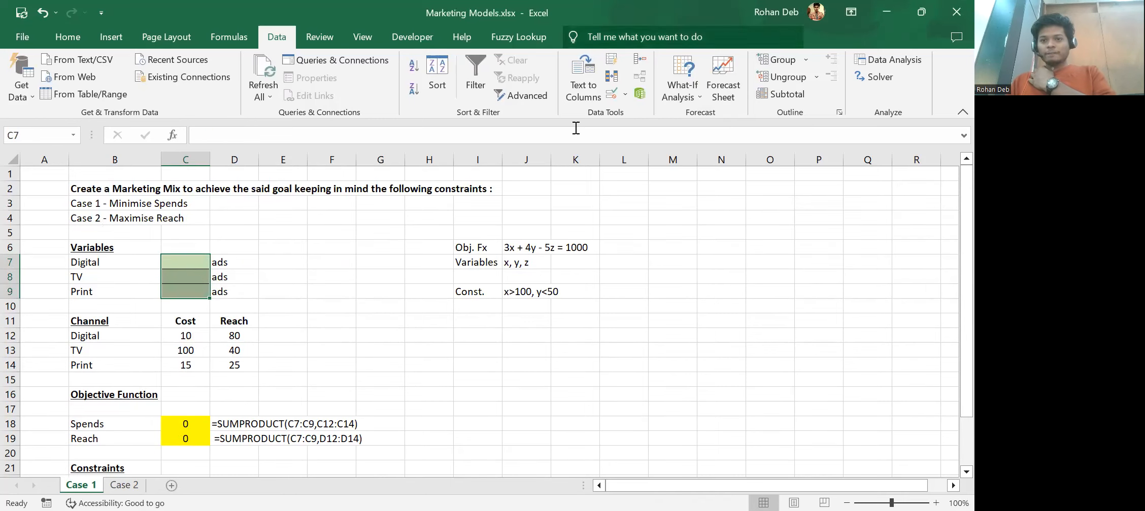
{"action": "left_click", "coordinate": [865, 72]}
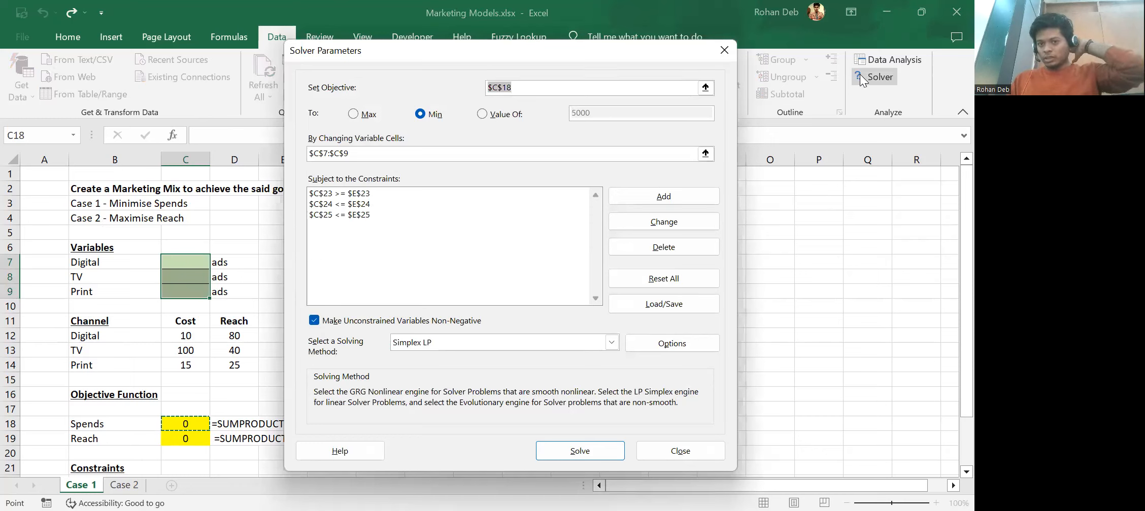
{"action": "left_click", "coordinate": [560, 454]}
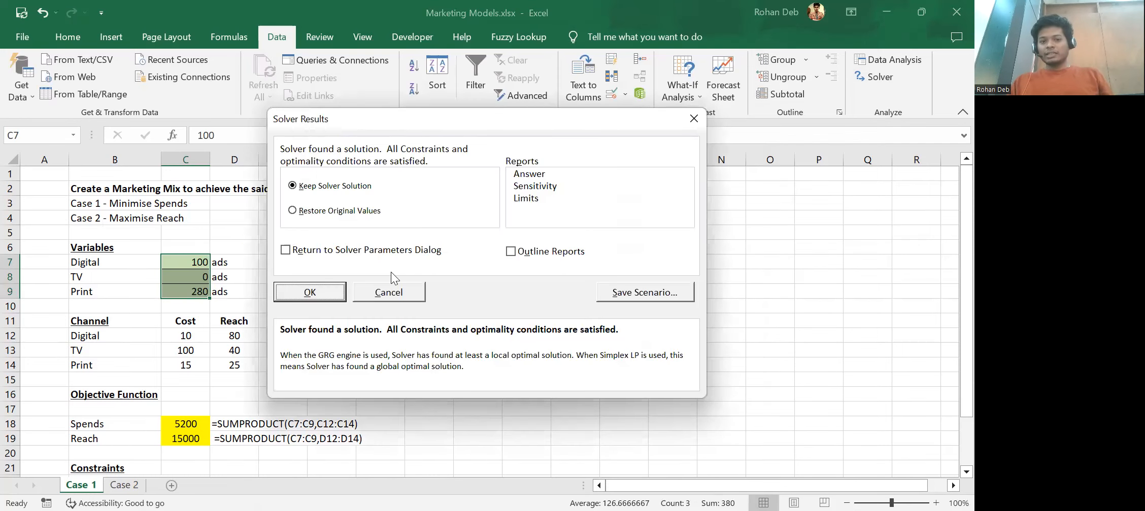
{"action": "left_click", "coordinate": [307, 292]}
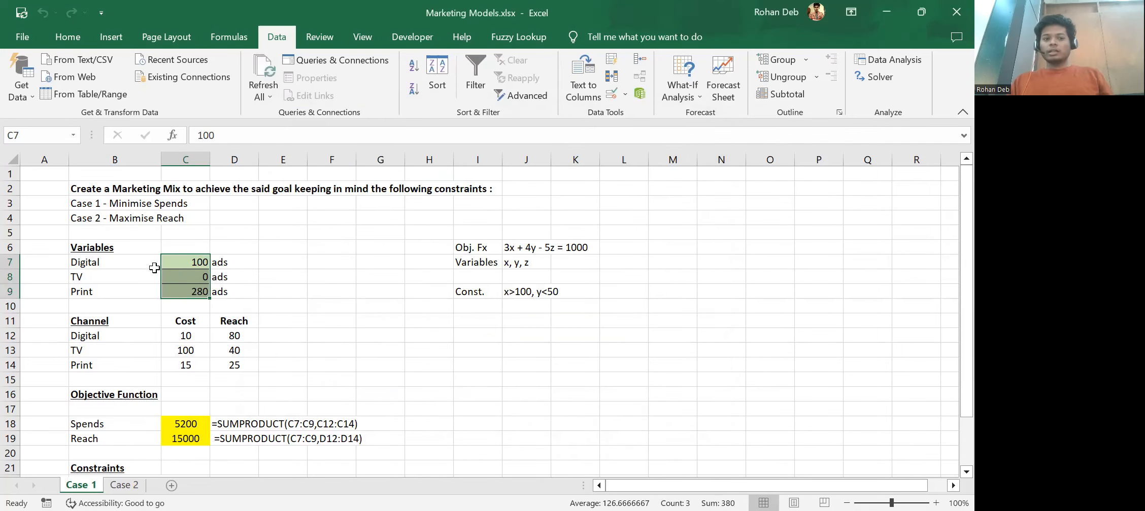
Step: Examine the optimised ad counts, the Spends and Reach cells, and the Minimize Spends constraint checks
{"action": "key", "text": "Return"}
{"action": "key", "text": "Return"}
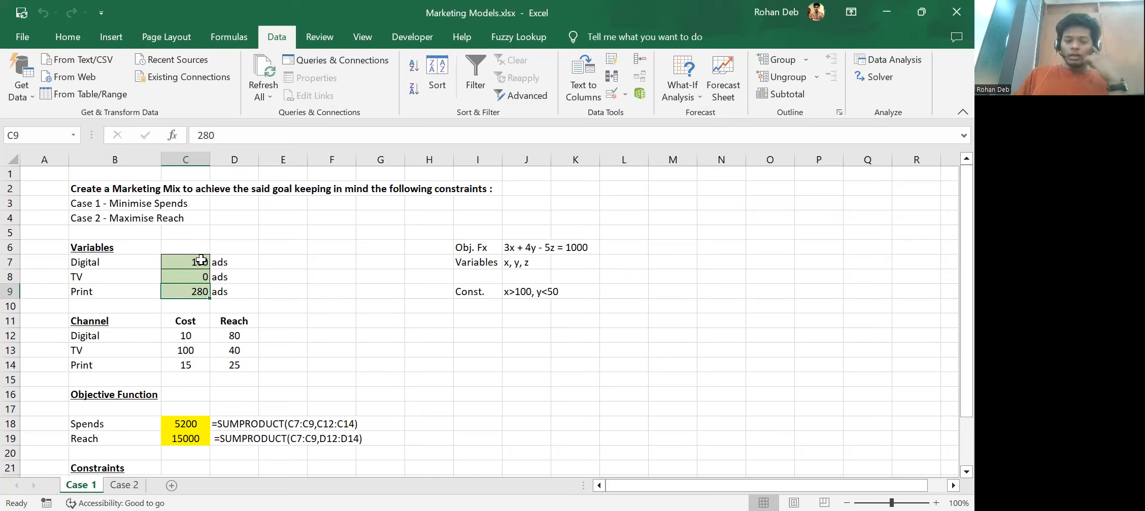
{"action": "left_click", "coordinate": [185, 433]}
{"action": "key", "text": "Up"}
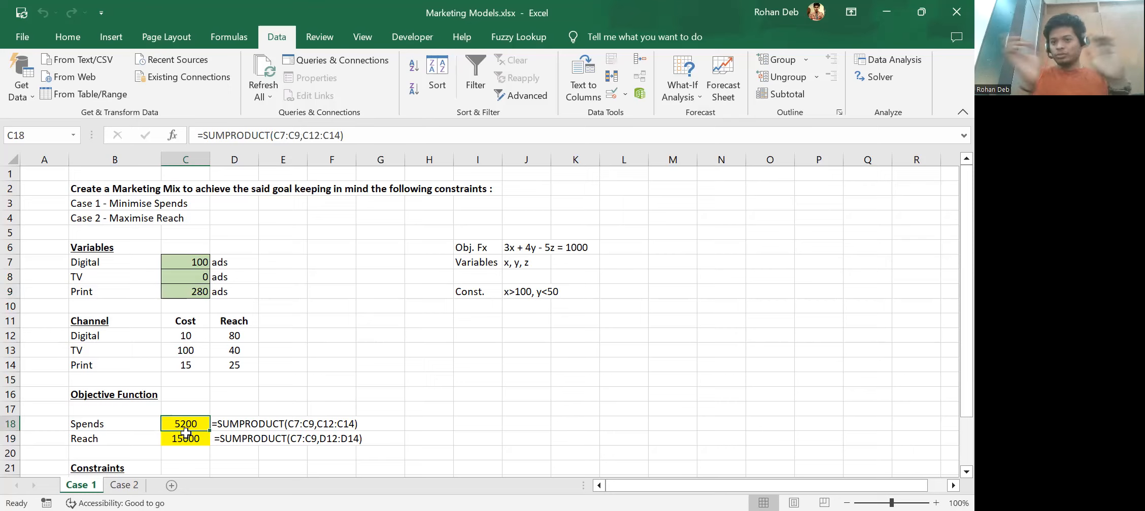
{"action": "key", "text": "Down"}
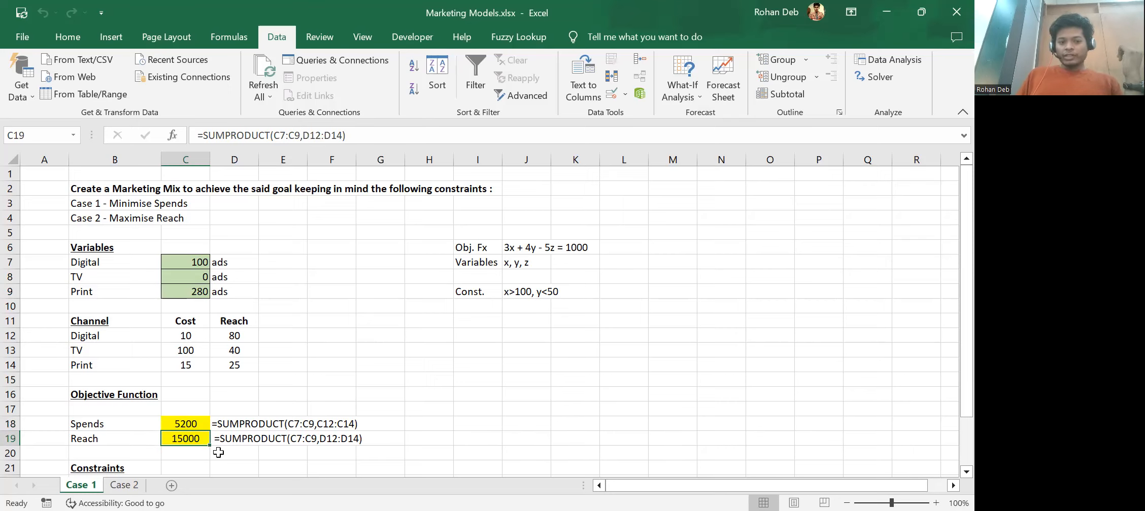
{"action": "scroll", "coordinate": [219, 453], "scroll_direction": "down", "scroll_amount": 2}
{"action": "scroll", "coordinate": [218, 452], "scroll_direction": "up", "scroll_amount": 2}
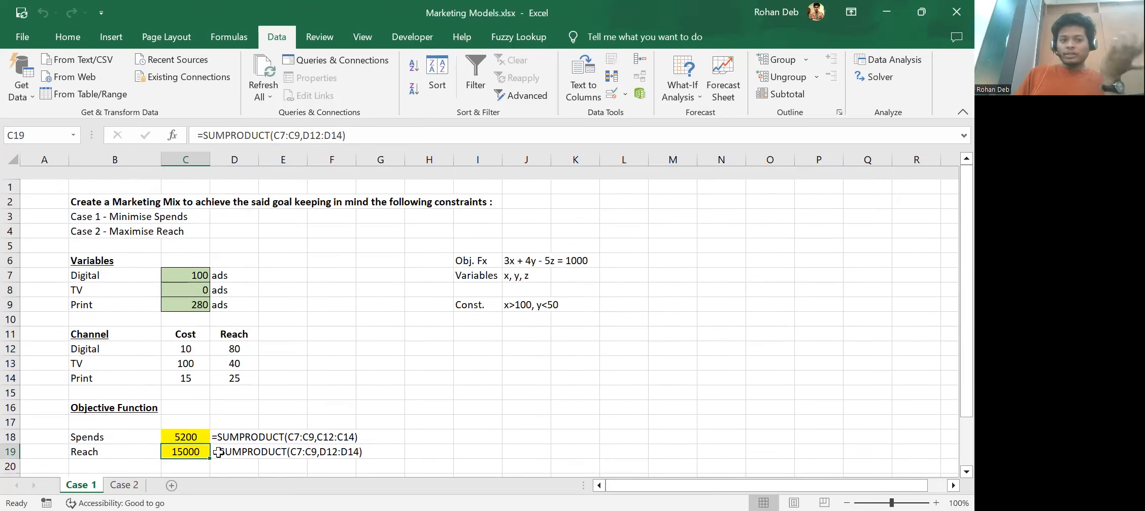
{"action": "scroll", "coordinate": [218, 452], "scroll_direction": "down", "scroll_amount": 1}
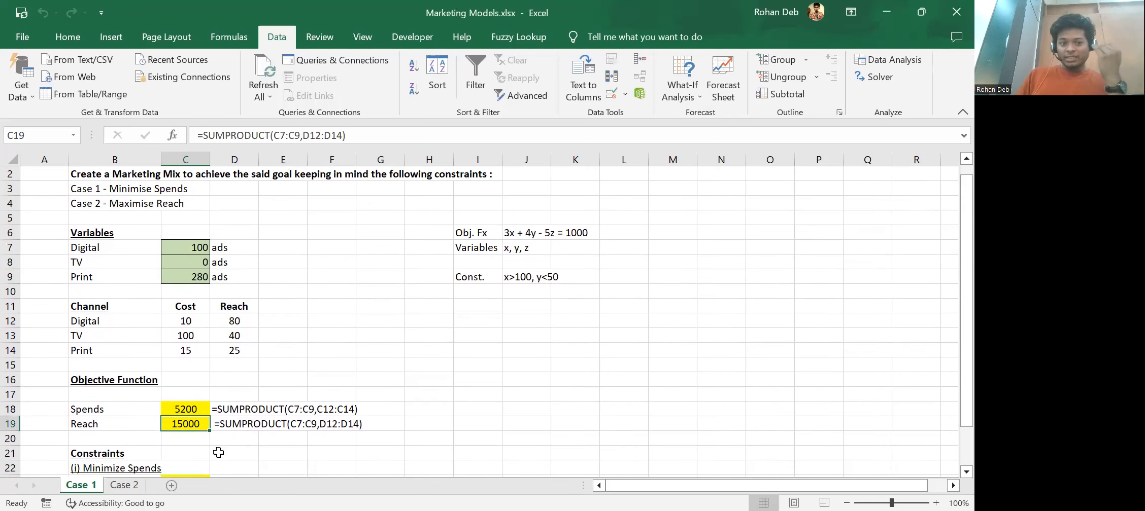
{"action": "scroll", "coordinate": [219, 453], "scroll_direction": "down", "scroll_amount": 4}
{"action": "scroll", "coordinate": [284, 452], "scroll_direction": "up", "scroll_amount": 1}
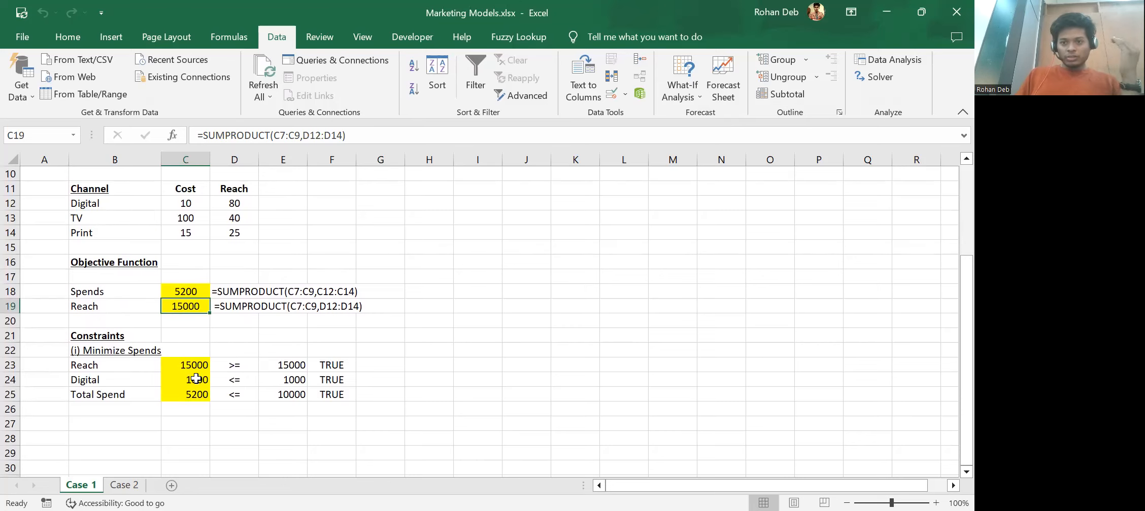
{"action": "scroll", "coordinate": [196, 379], "scroll_direction": "up", "scroll_amount": 1}
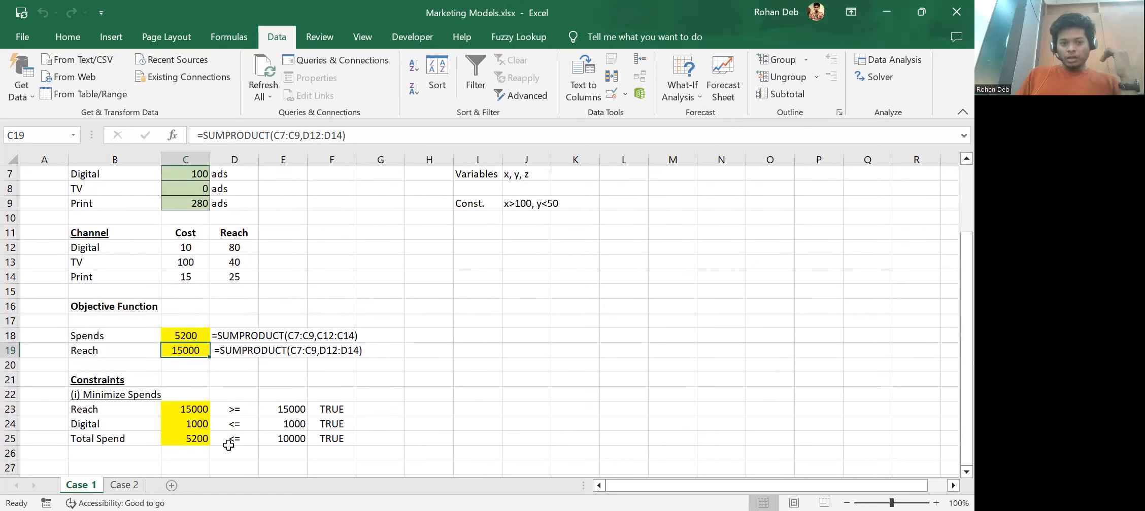
{"action": "left_click", "coordinate": [187, 411]}
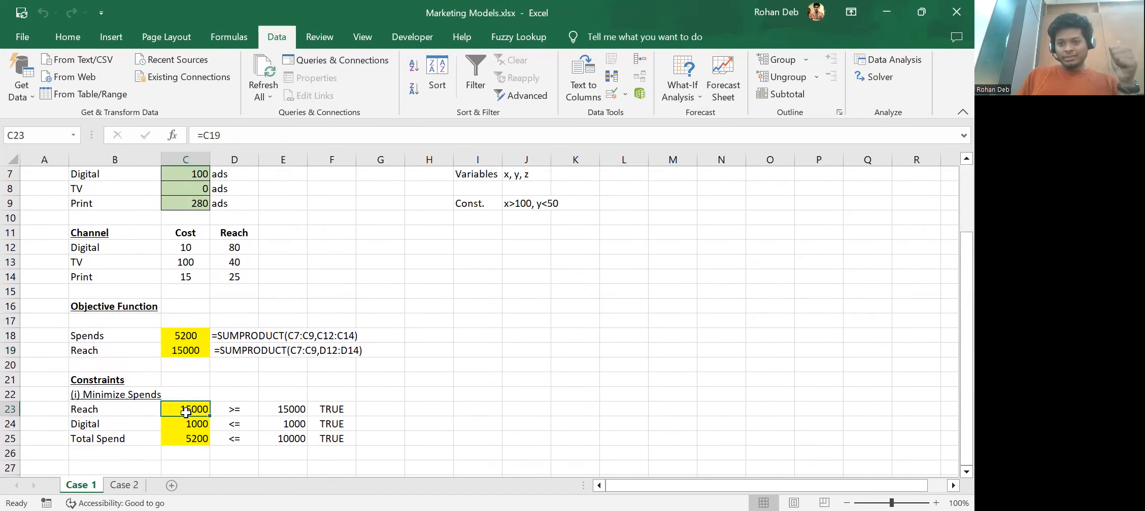
Step: Check the Case 1 Digital and Total Spend constraint cells, and review the Case 2 sheet down to its Max Reach constraints
{"action": "key", "text": "Down"}
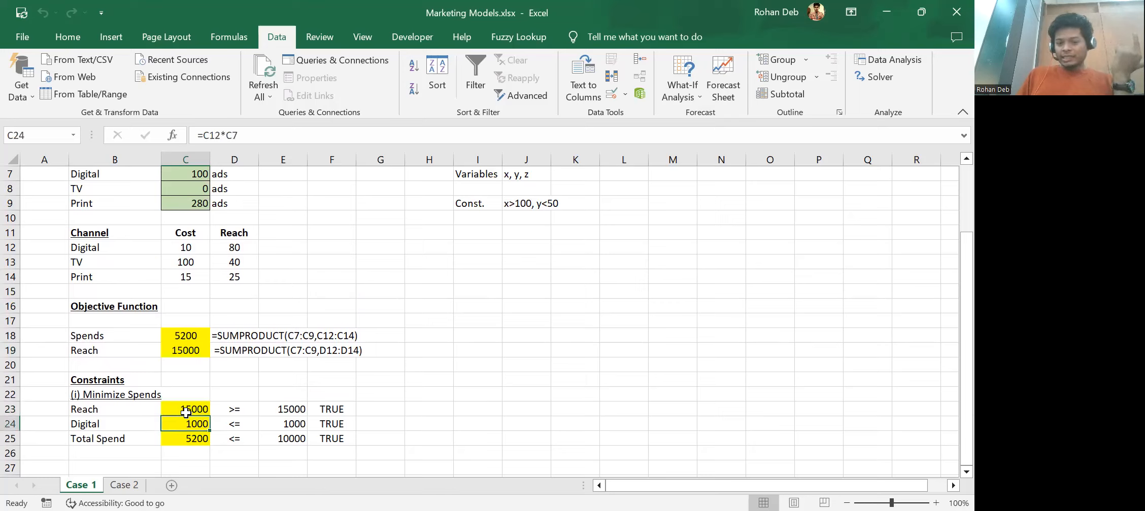
{"action": "key", "text": "Down"}
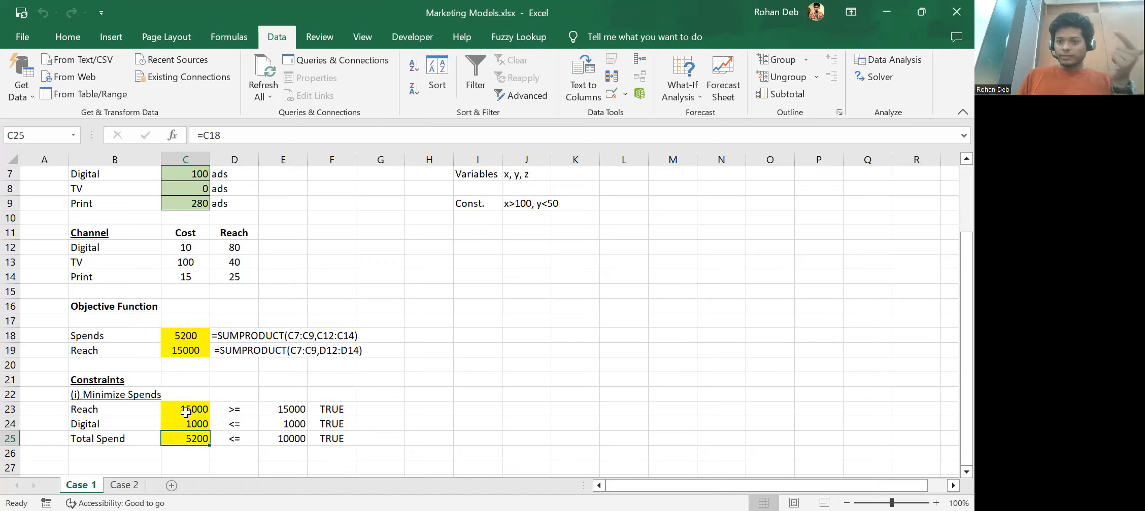
{"action": "scroll", "coordinate": [186, 412], "scroll_direction": "up", "scroll_amount": 2}
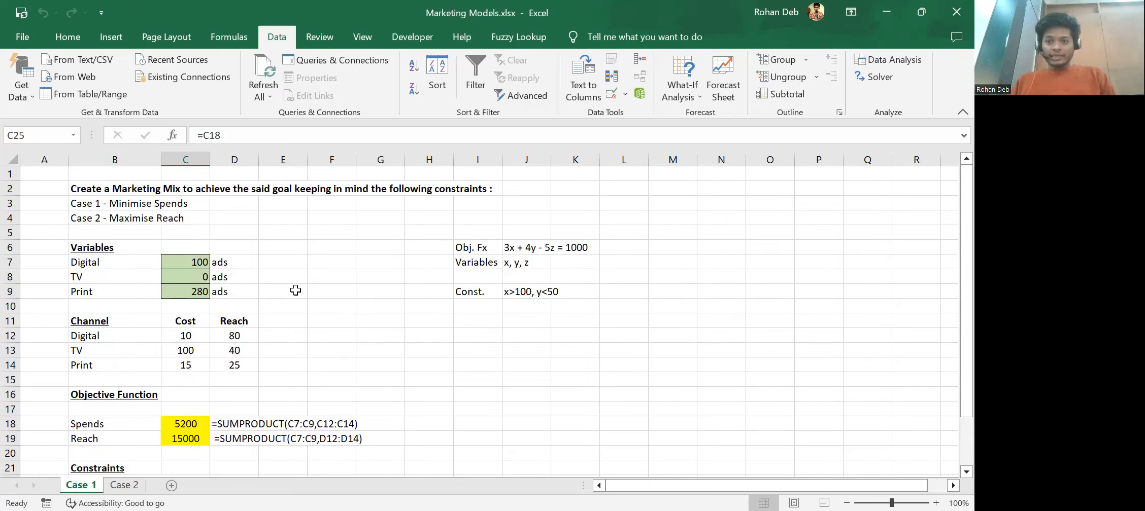
{"action": "left_click", "coordinate": [133, 486]}
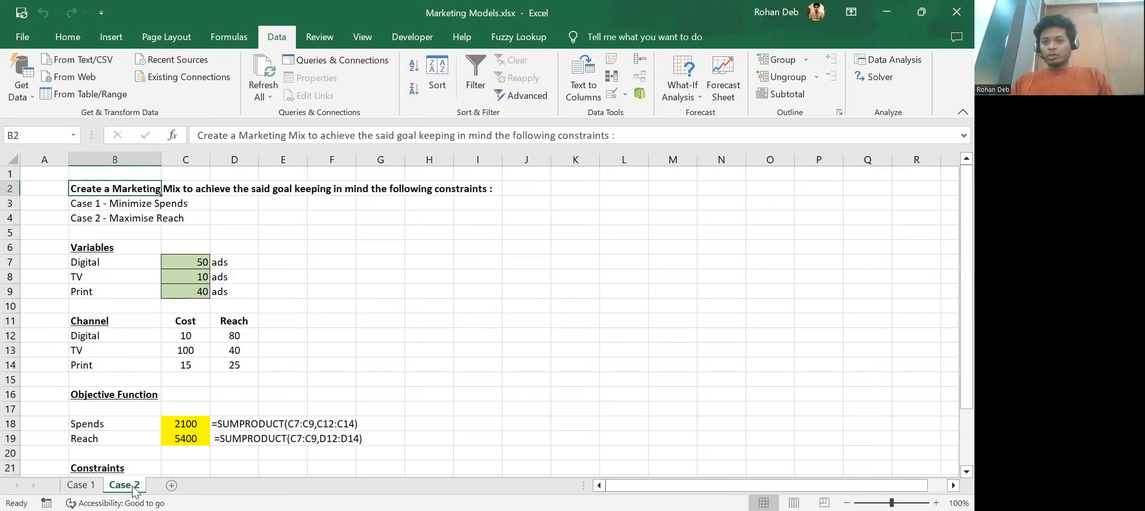
{"action": "scroll", "coordinate": [283, 392], "scroll_direction": "down", "scroll_amount": 1}
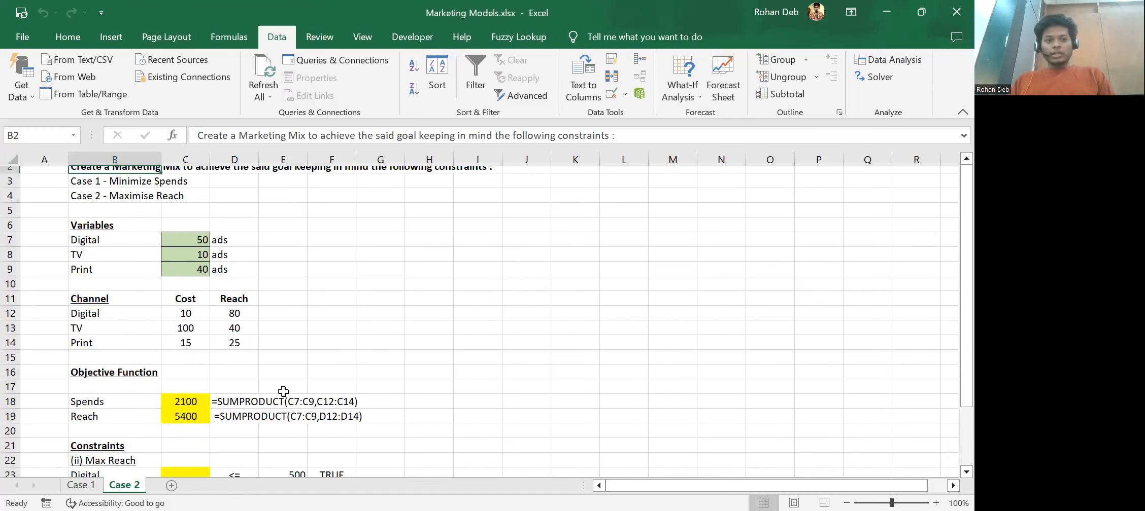
{"action": "scroll", "coordinate": [283, 392], "scroll_direction": "up", "scroll_amount": 1}
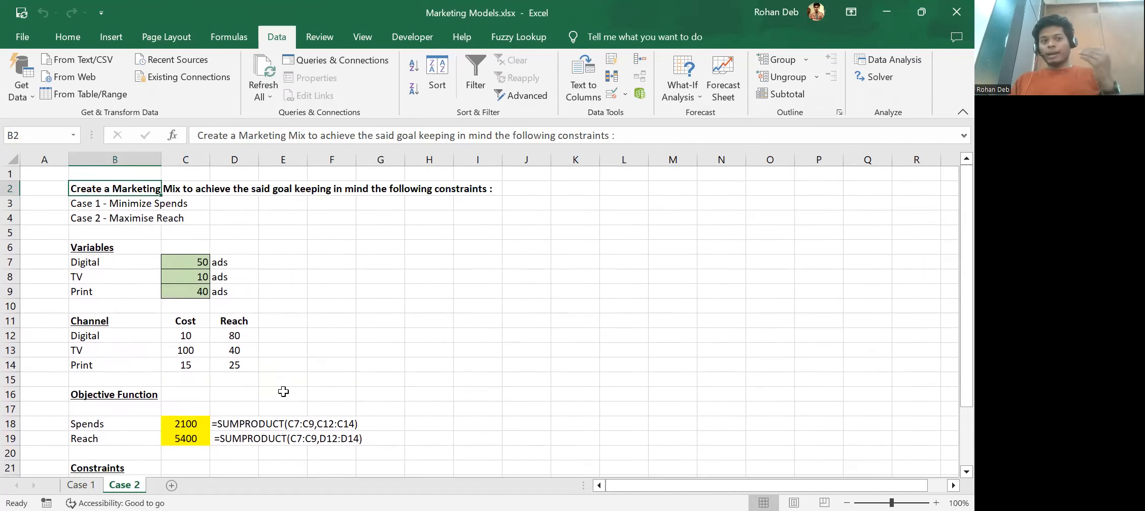
{"action": "scroll", "coordinate": [279, 363], "scroll_direction": "down", "scroll_amount": 3}
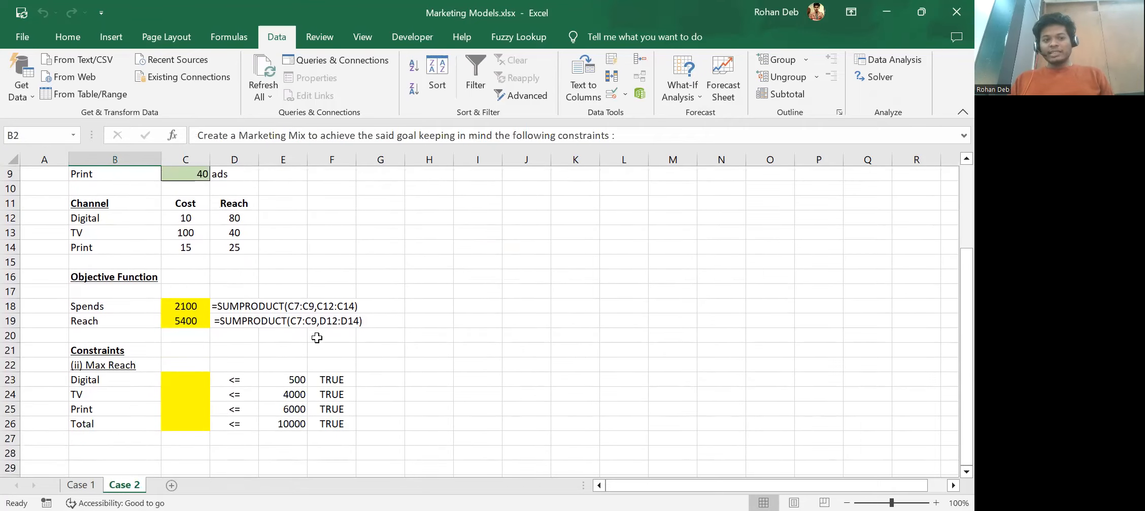
{"action": "left_click", "coordinate": [120, 367]}
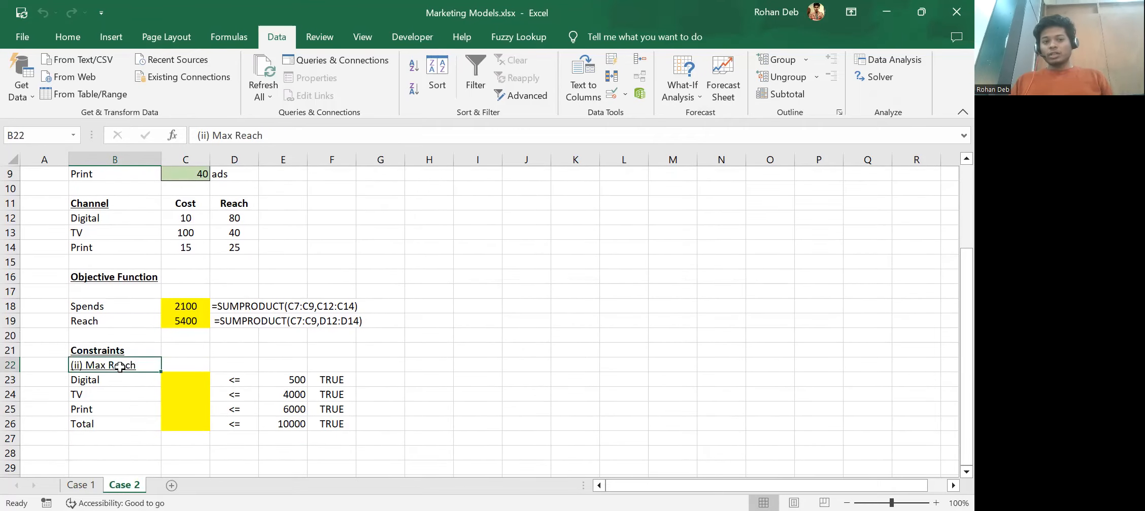
Step: Colour the Reach label in B19 of the Case 2 sheet red
{"action": "left_click", "coordinate": [186, 321]}
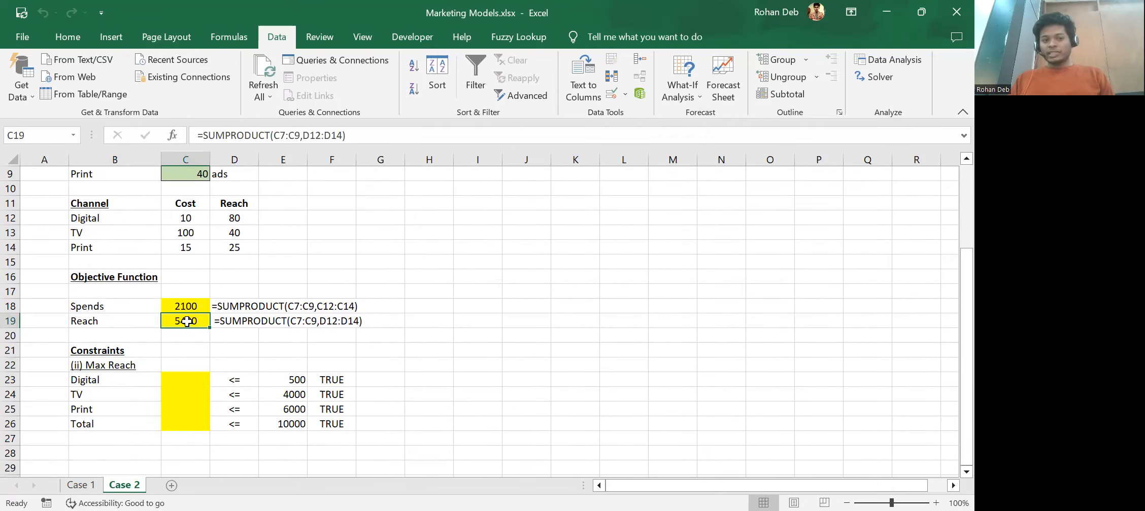
{"action": "key", "text": "Left"}
{"action": "left_click", "coordinate": [67, 37]}
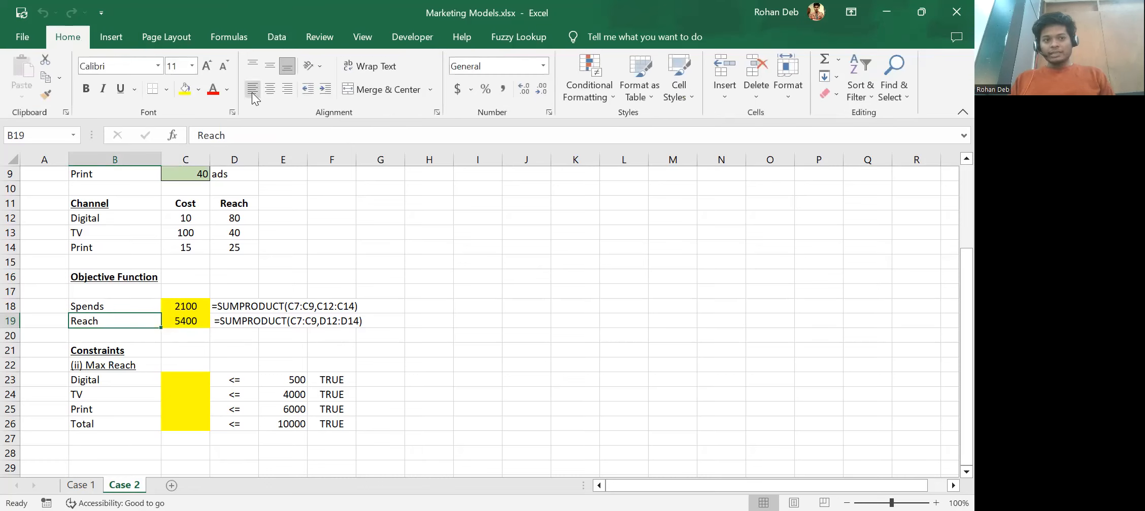
{"action": "left_click", "coordinate": [213, 90]}
{"action": "key", "text": "Right"}
{"action": "key", "text": "Right"}
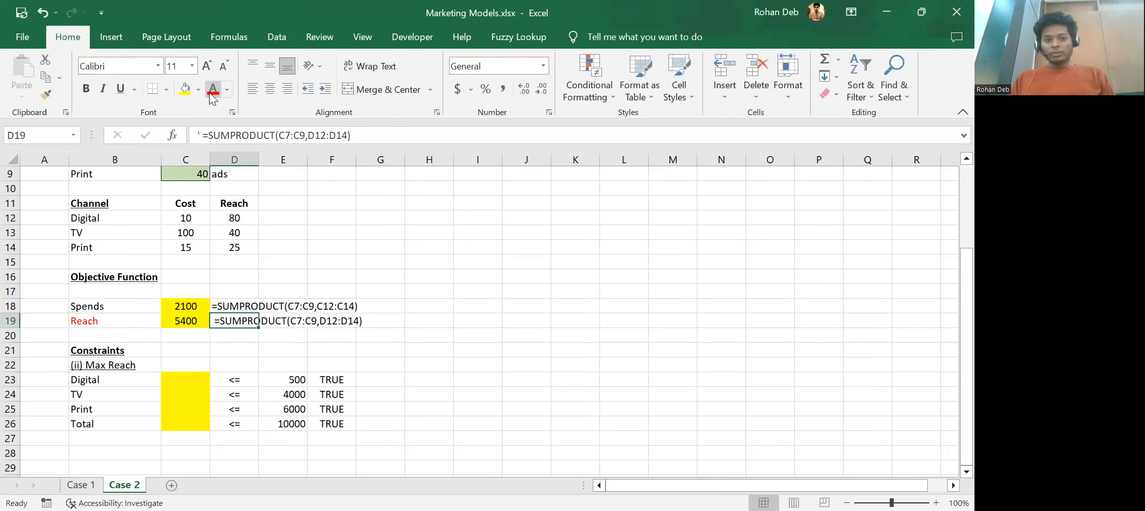
{"action": "left_click", "coordinate": [82, 485]}
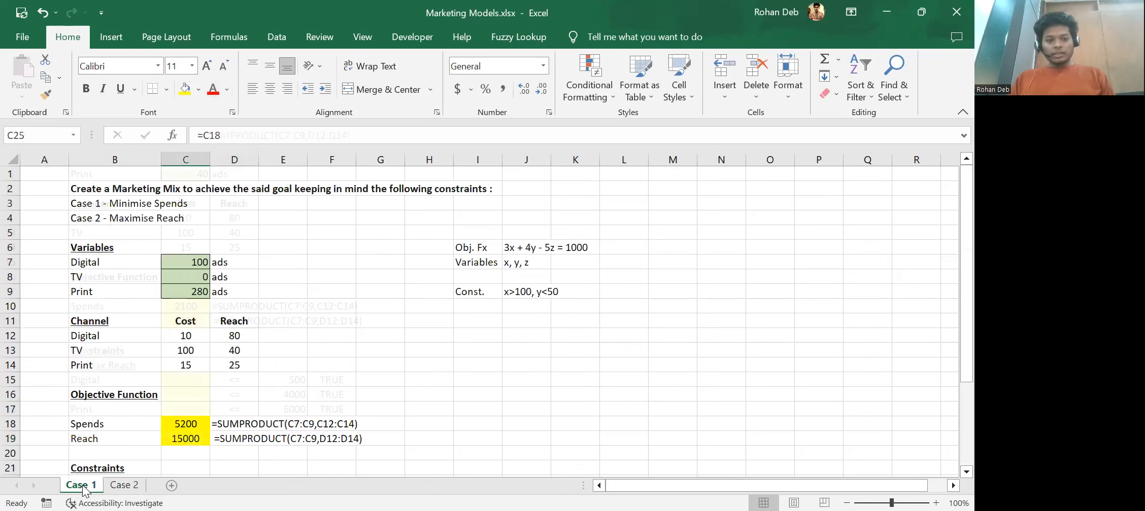
{"action": "left_click_drag", "start_coordinate": [235, 423], "coordinate": [228, 432]}
{"action": "key", "text": "ctrl+c"}
{"action": "left_click", "coordinate": [124, 486]}
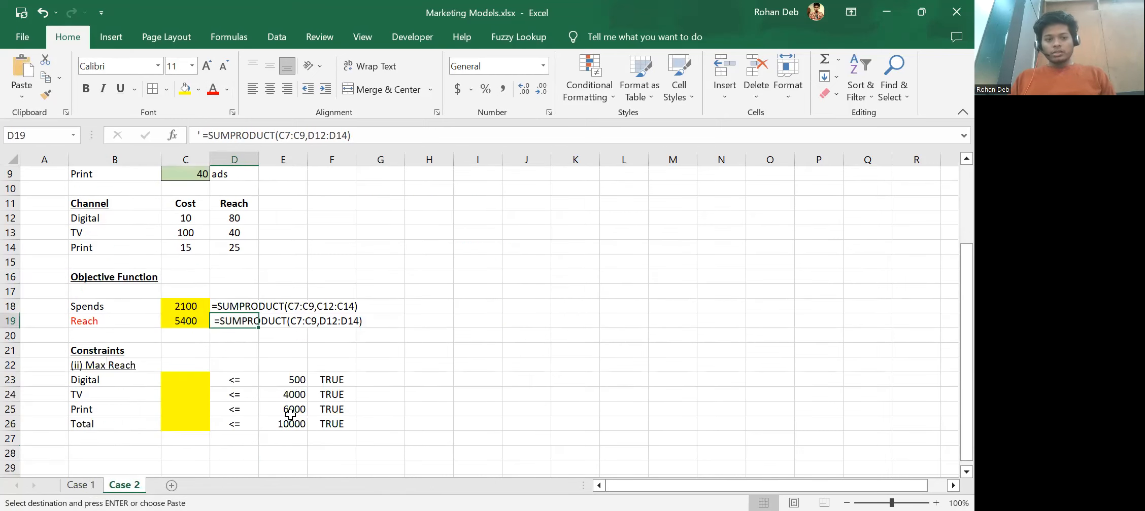
Step: Colour the Reach value in C19 of the Case 2 sheet red to match its label
{"action": "left_click", "coordinate": [319, 345]}
{"action": "key", "text": "Left"}
{"action": "key", "text": "Up"}
{"action": "key", "text": "Left"}
{"action": "key", "text": "Up"}
{"action": "key", "text": "Left"}
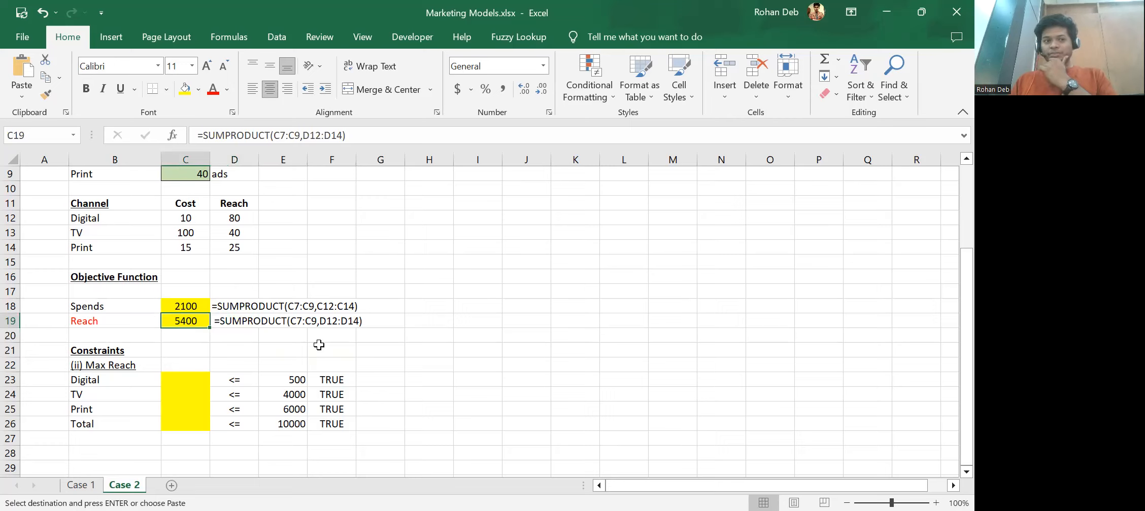
{"action": "left_click", "coordinate": [213, 91]}
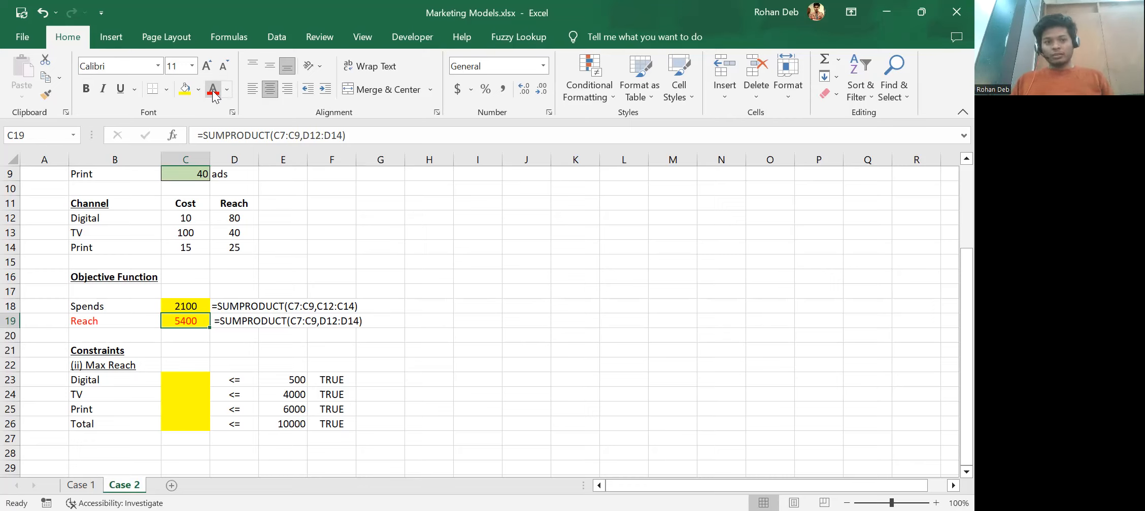
Step: Examine the Max Reach constraint rows for Digital, TV, Print and Total, along with the Case 2 variables and channel figures
{"action": "key", "text": "Down"}
{"action": "key", "text": "Down"}
{"action": "key", "text": "Down"}
{"action": "key", "text": "Down"}
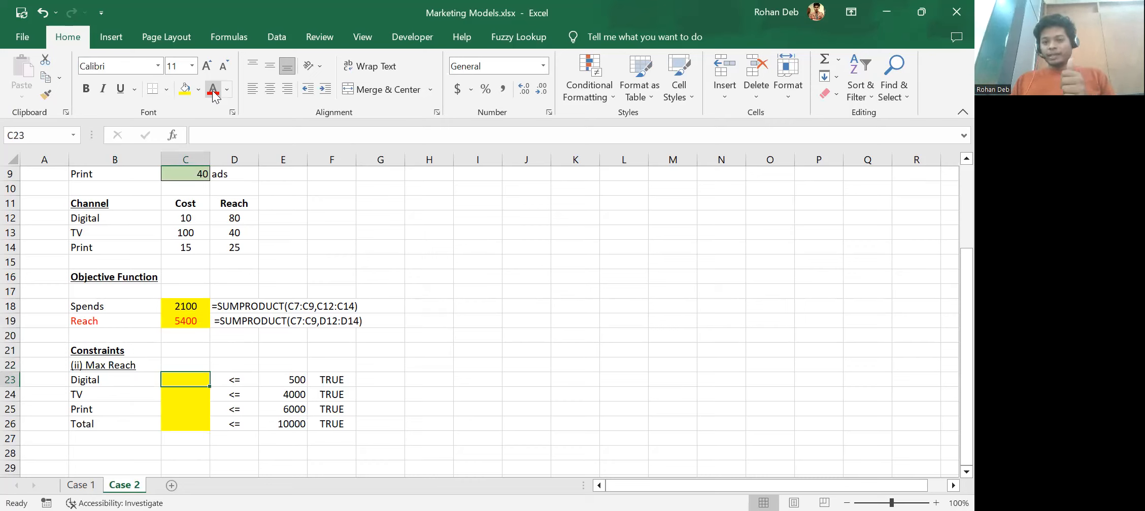
{"action": "key", "text": "Down"}
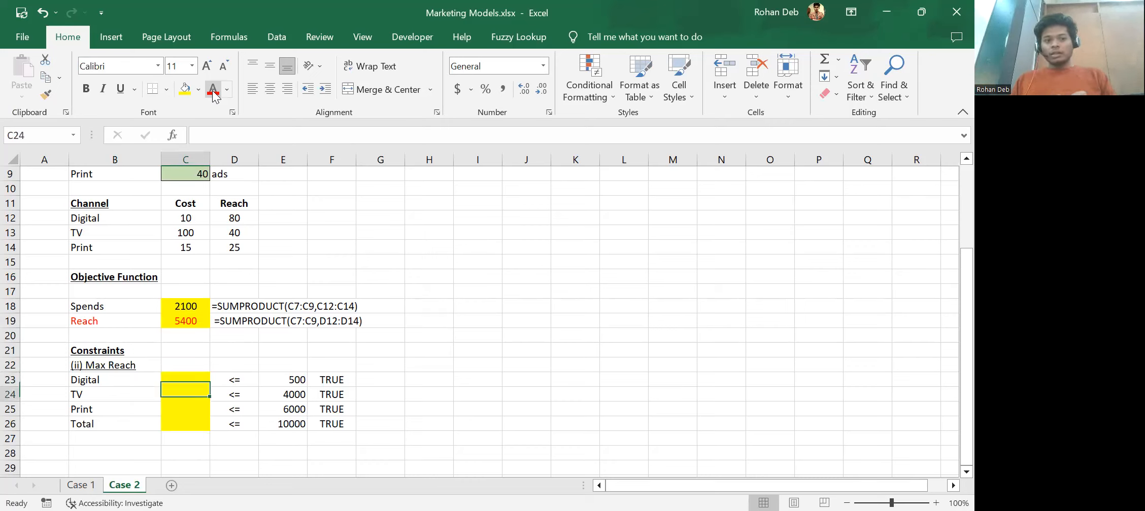
{"action": "key", "text": "Down"}
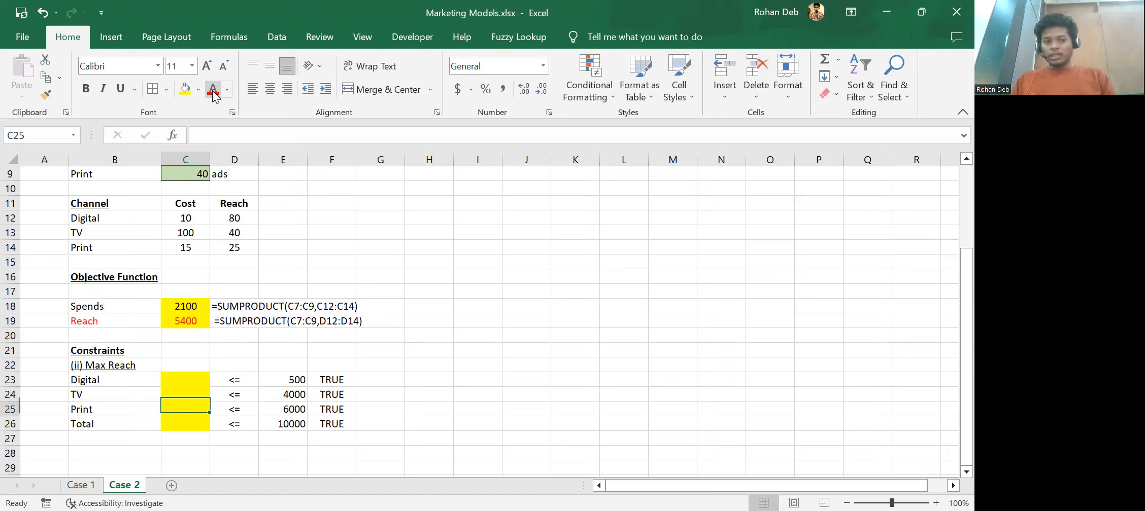
{"action": "key", "text": "Down"}
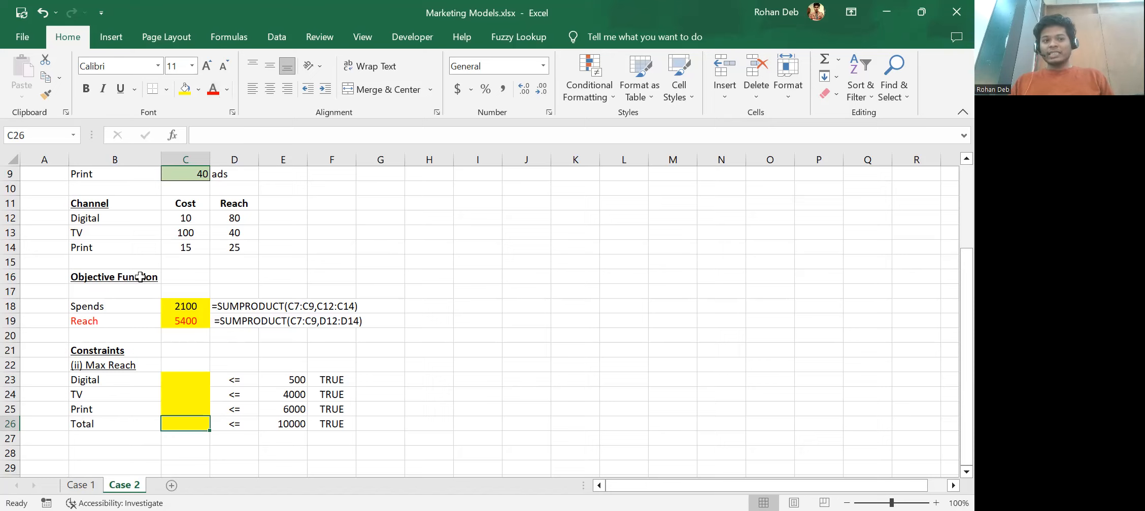
{"action": "scroll", "coordinate": [140, 277], "scroll_direction": "up", "scroll_amount": 3}
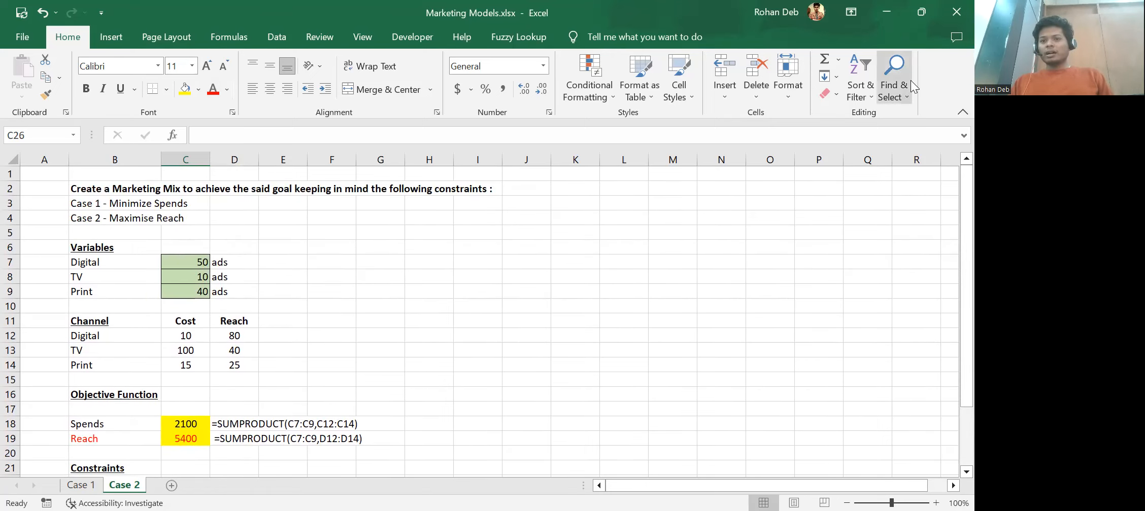
{"action": "scroll", "coordinate": [104, 39], "scroll_direction": "down", "scroll_amount": 4}
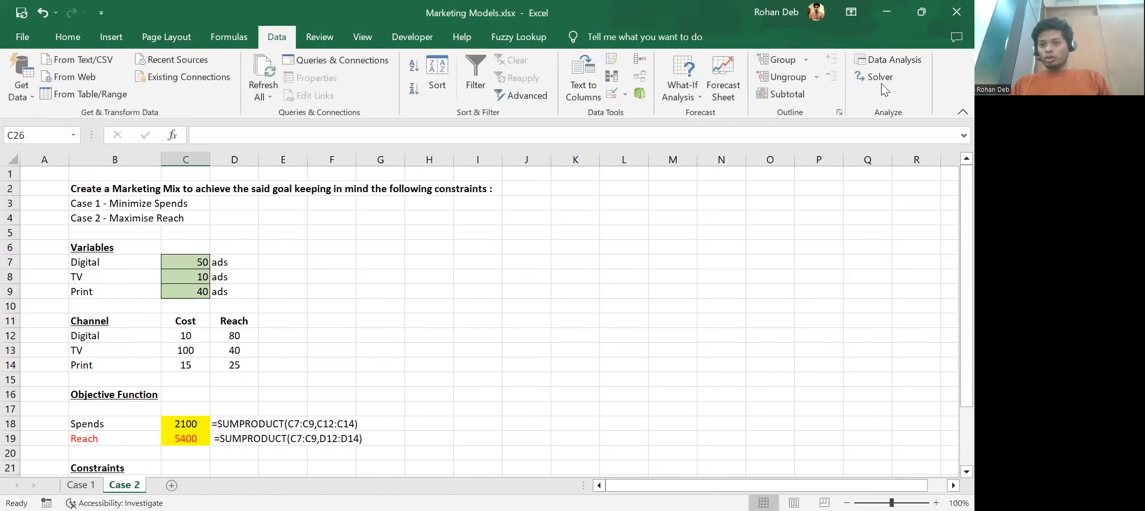
Step: Set up Solver to maximise the Reach cell C19 by changing the ad counts in C7:C9
{"action": "left_click", "coordinate": [877, 78]}
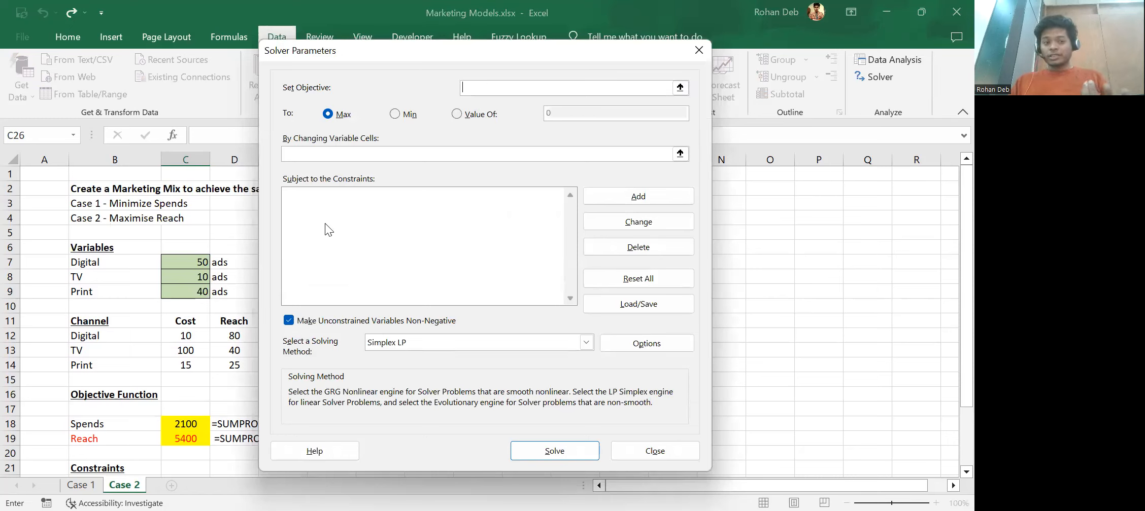
{"action": "left_click", "coordinate": [188, 437]}
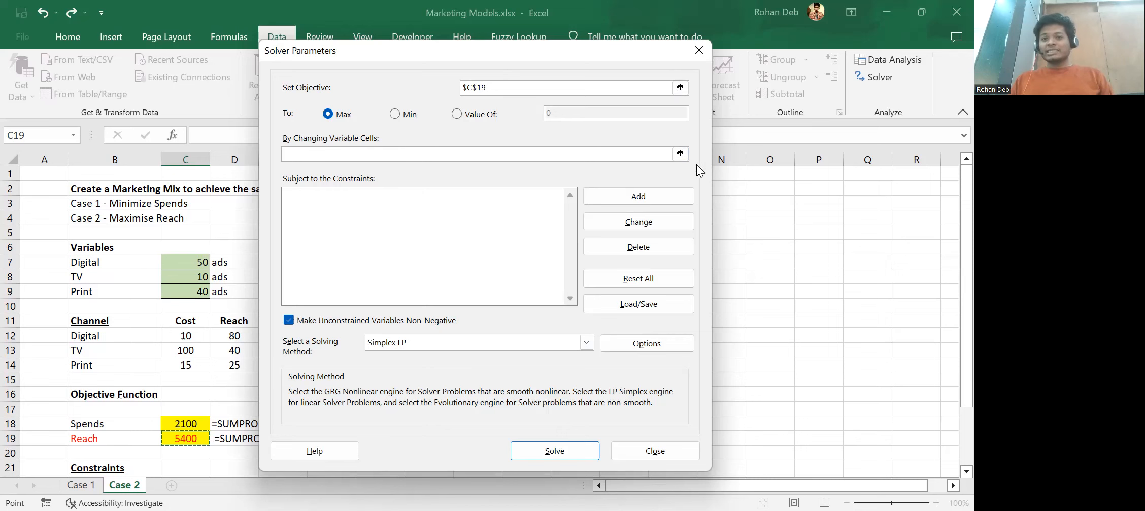
{"action": "left_click", "coordinate": [681, 154]}
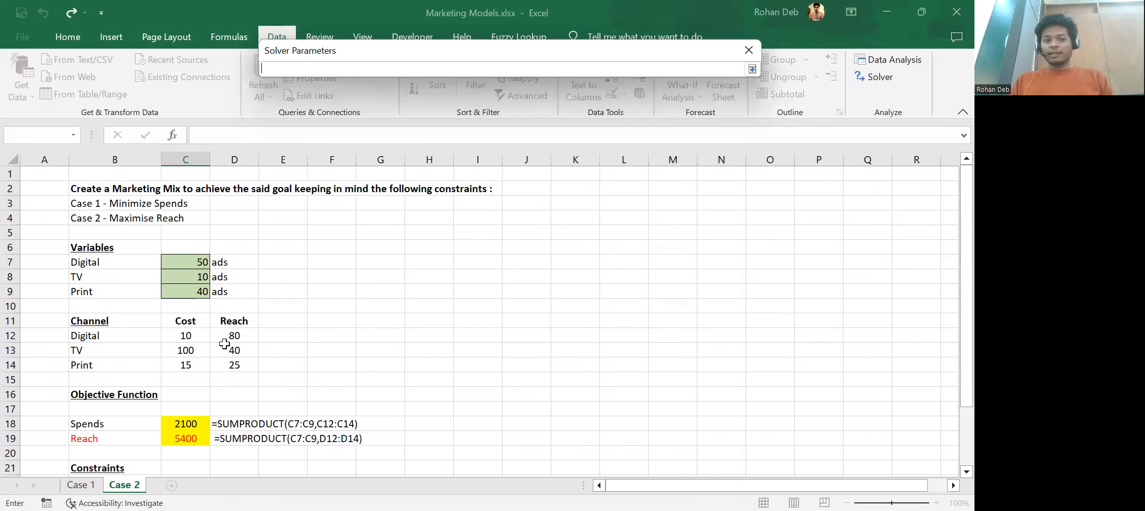
{"action": "left_click_drag", "start_coordinate": [186, 261], "coordinate": [185, 292]}
{"action": "left_click", "coordinate": [752, 69]}
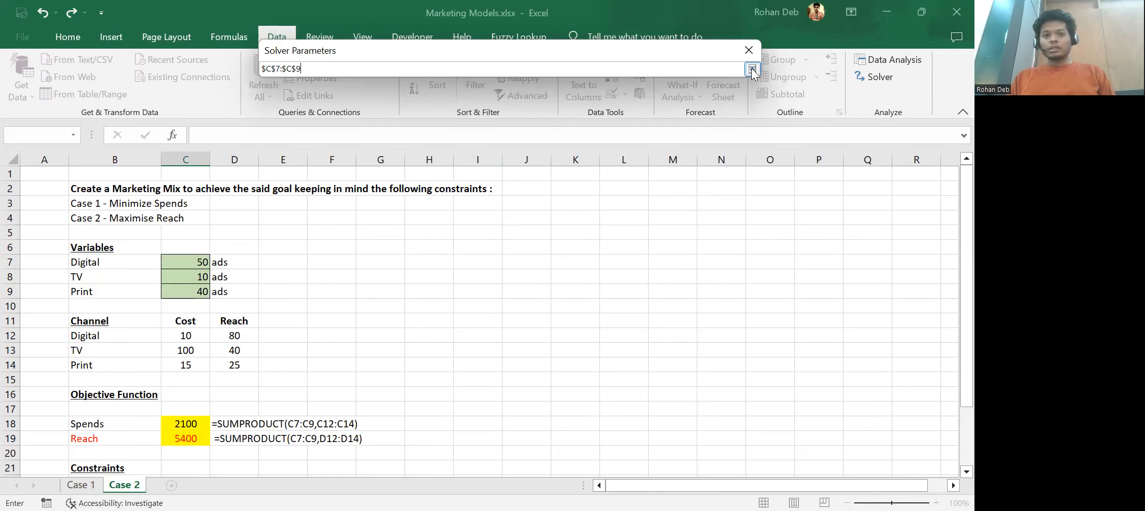
{"action": "left_click", "coordinate": [414, 231]}
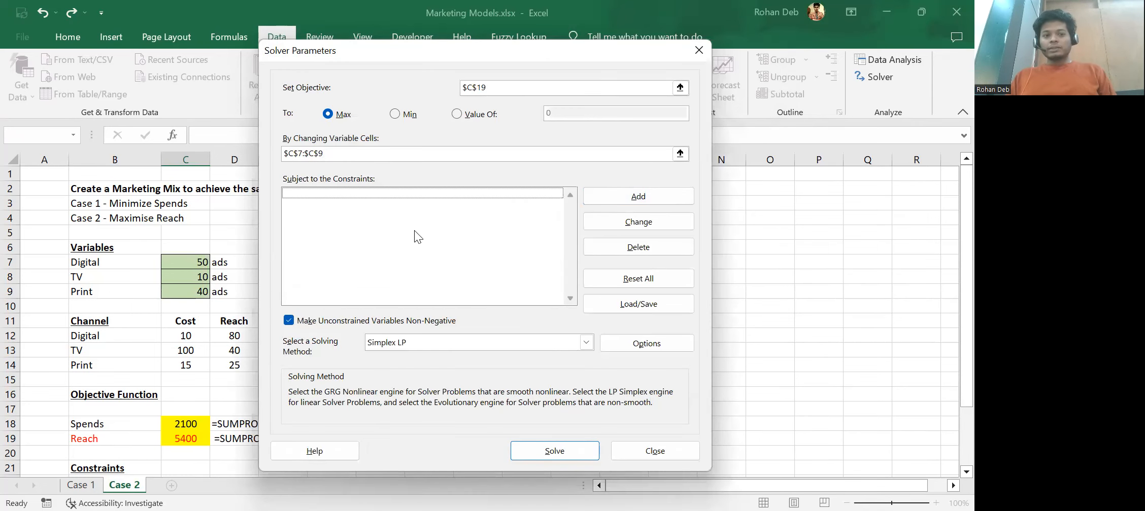
Step: Add a Solver constraint keeping the Max Reach cells C23:C26 <= the limits in E23:E26
{"action": "left_click", "coordinate": [635, 197]}
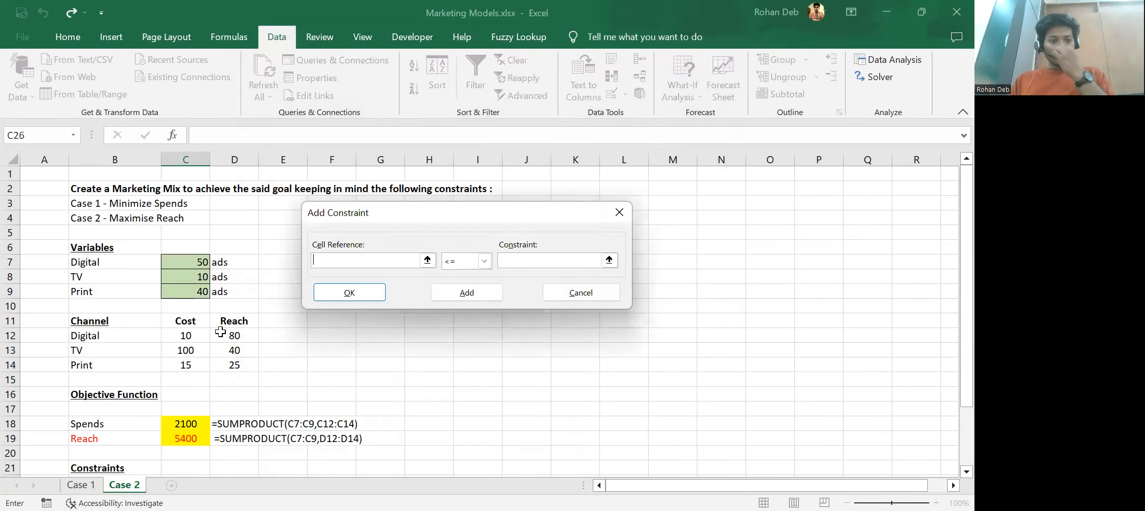
{"action": "scroll", "coordinate": [455, 327], "scroll_direction": "down", "scroll_amount": 4}
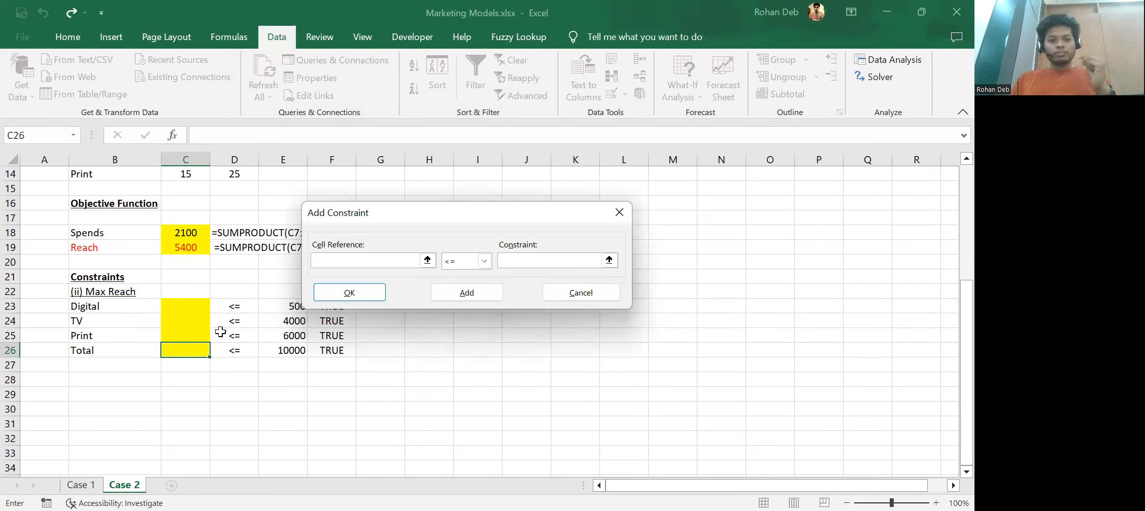
{"action": "left_click", "coordinate": [179, 304]}
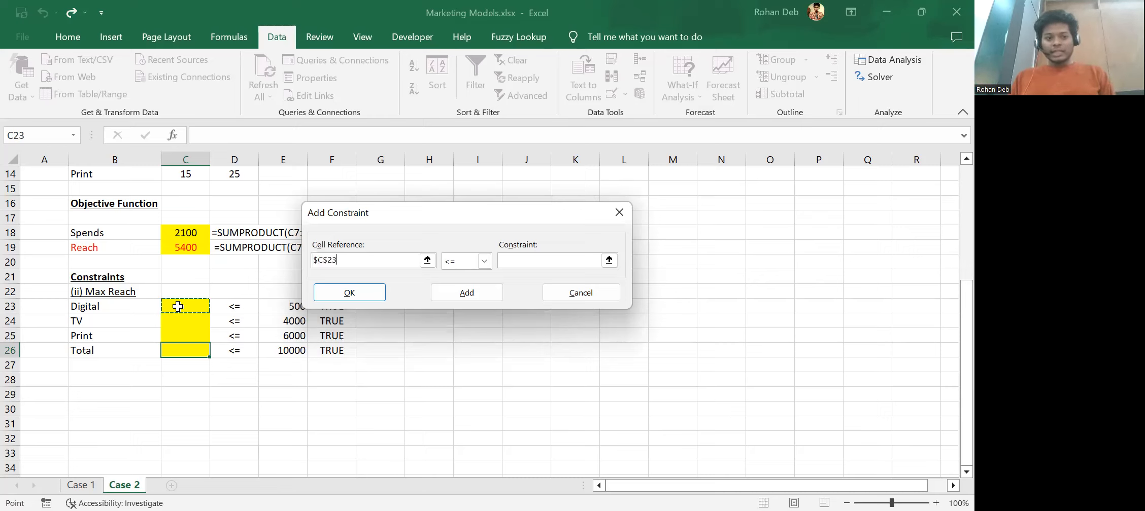
{"action": "left_click_drag", "start_coordinate": [180, 345], "coordinate": [177, 343]}
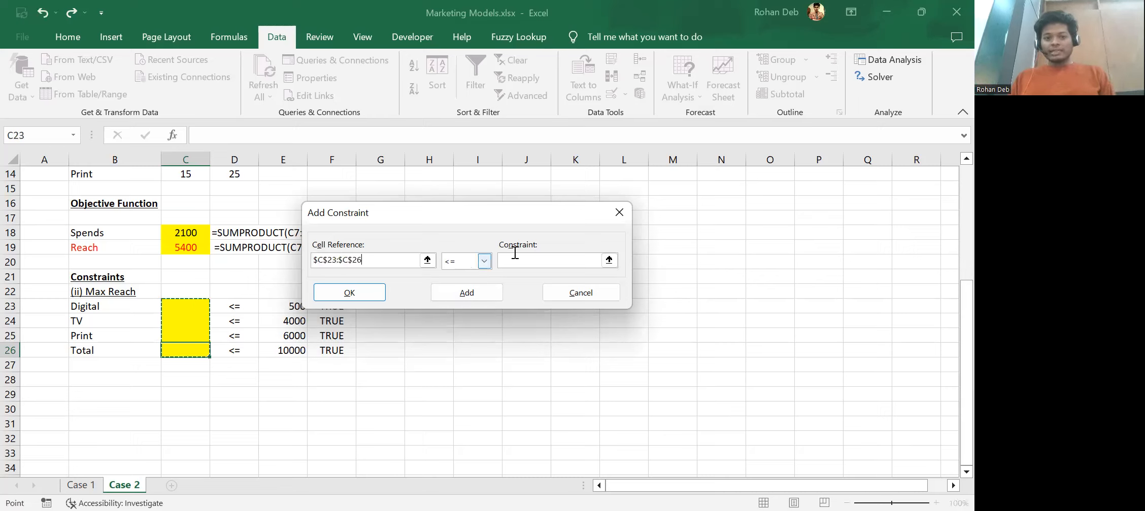
{"action": "left_click", "coordinate": [536, 259]}
{"action": "left_click", "coordinate": [281, 306]}
{"action": "left_click", "coordinate": [276, 353], "text": "shift"}
{"action": "left_click", "coordinate": [361, 292]}
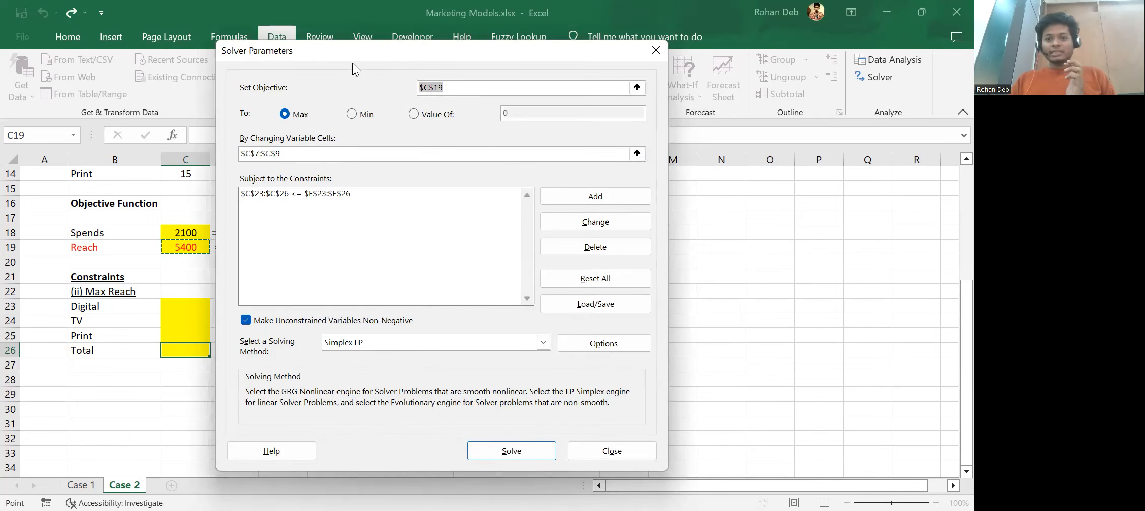
Step: Try to solve the Max Reach model with non-negative variables and the Simplex LP method, keeping the Solver solution
{"action": "left_click_drag", "start_coordinate": [352, 63], "coordinate": [515, 66]}
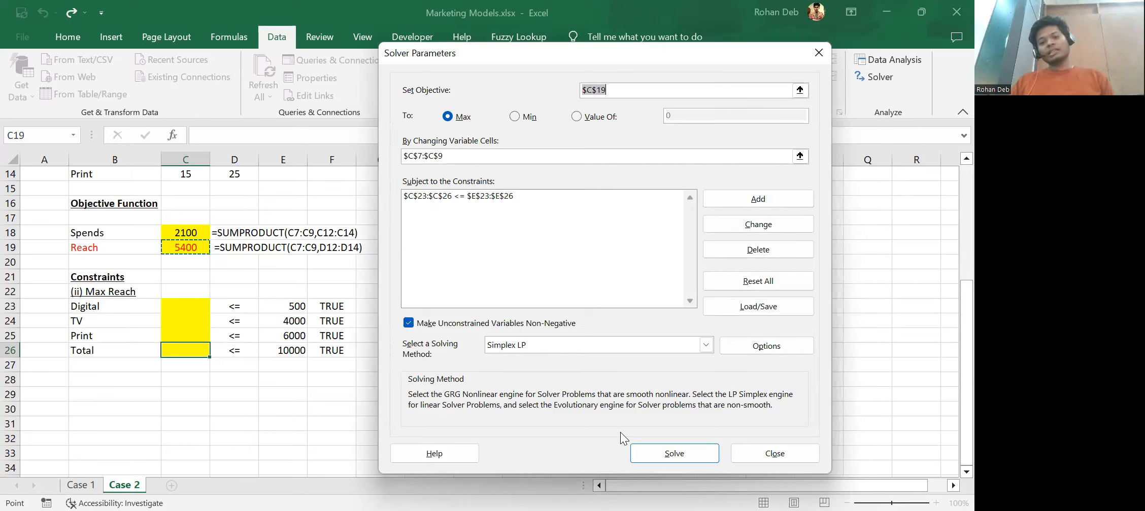
{"action": "left_click", "coordinate": [653, 450]}
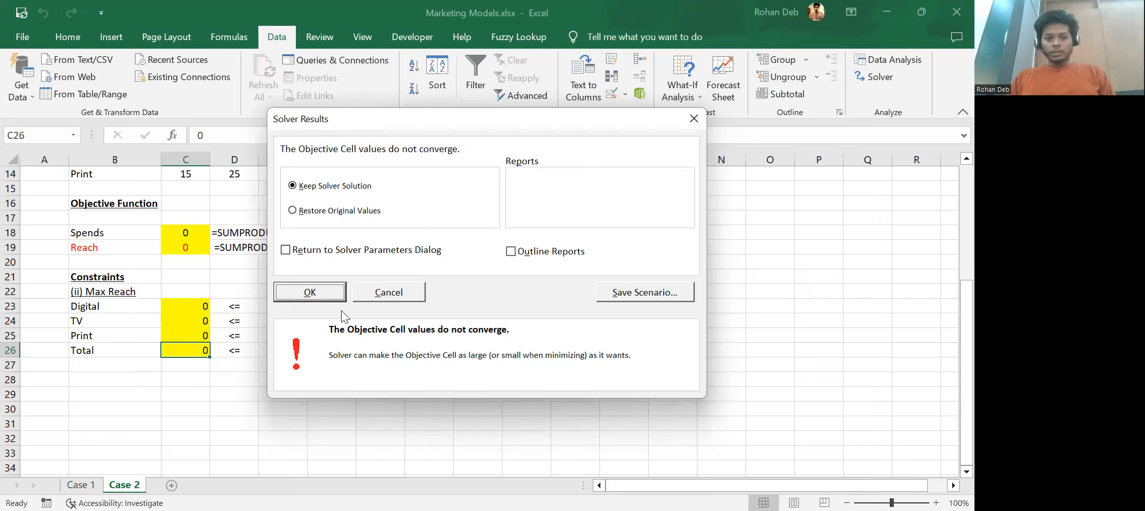
{"action": "left_click", "coordinate": [319, 289]}
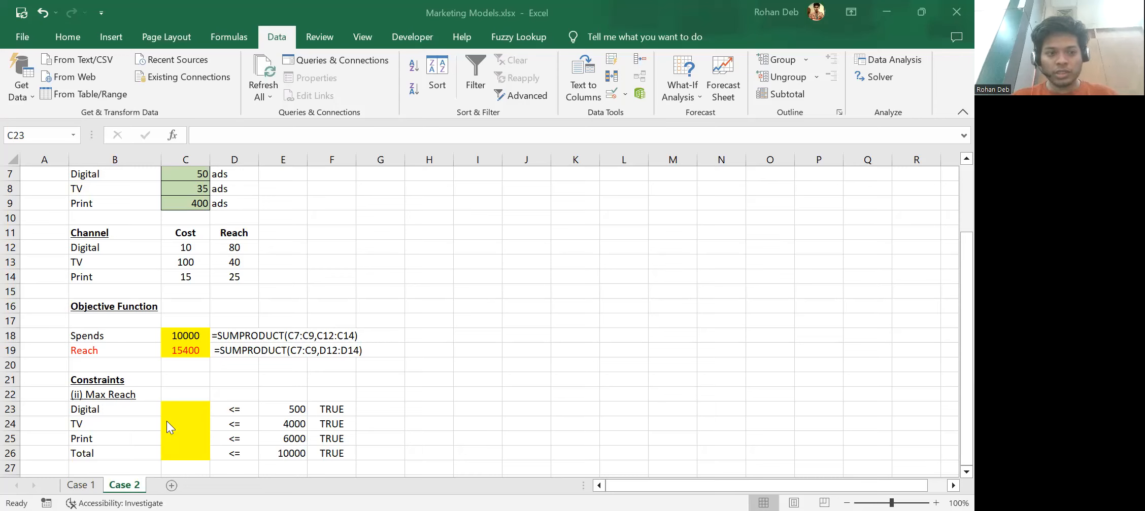
Step: Examine the Minimize Spends constraints for Reach, Digital and Total Spend on the Case 1 sheet
{"action": "left_click", "coordinate": [187, 411]}
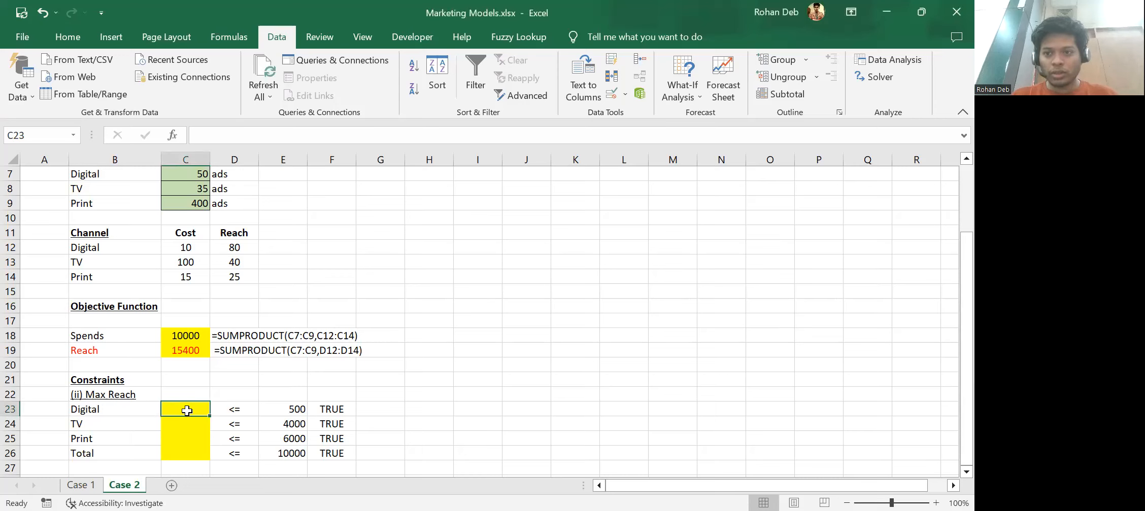
{"action": "left_click", "coordinate": [82, 485]}
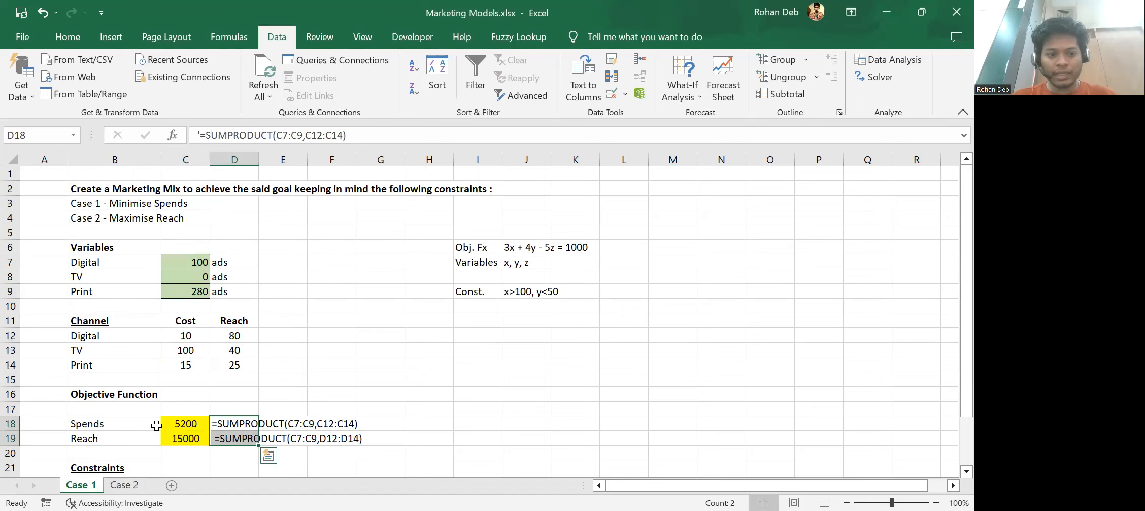
{"action": "scroll", "coordinate": [157, 426], "scroll_direction": "down", "scroll_amount": 3}
{"action": "left_click", "coordinate": [195, 346]}
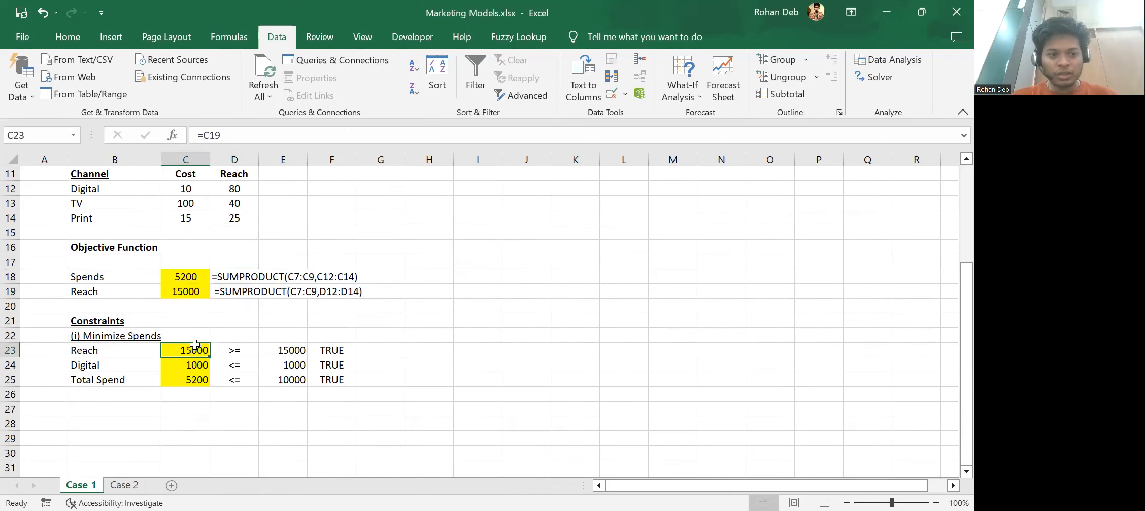
{"action": "scroll", "coordinate": [197, 345], "scroll_direction": "up", "scroll_amount": 2}
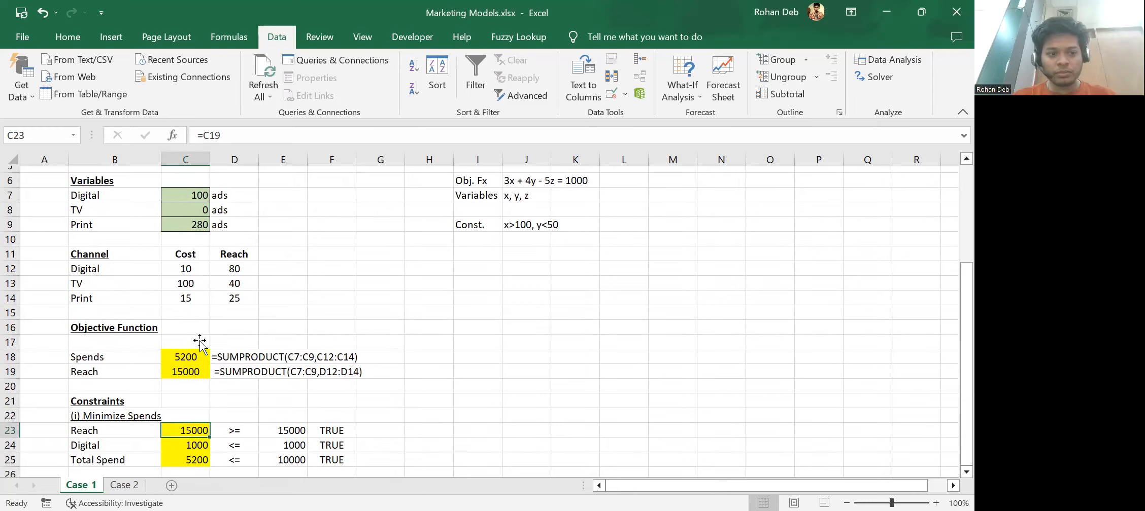
{"action": "scroll", "coordinate": [200, 345], "scroll_direction": "down", "scroll_amount": 1}
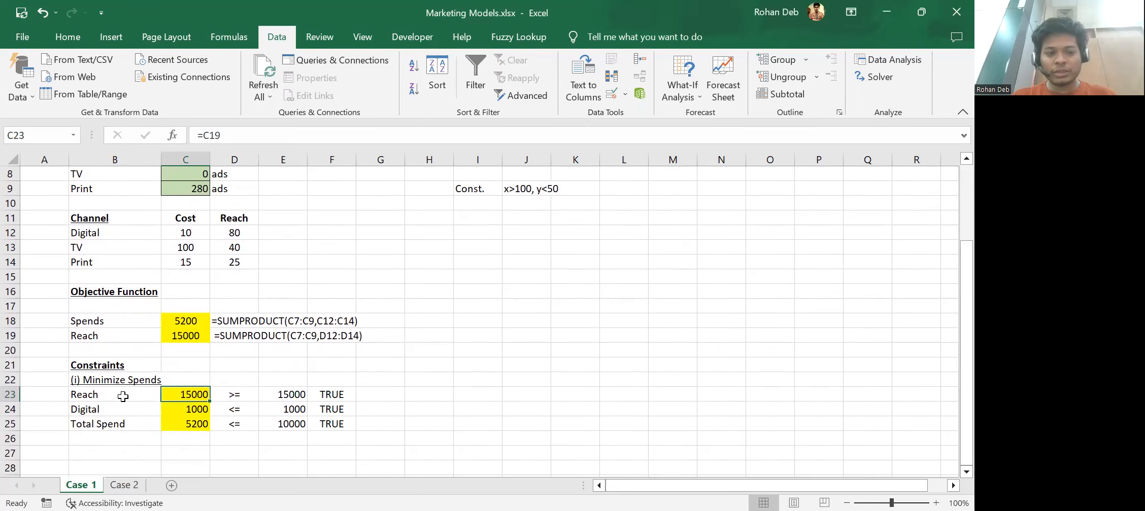
{"action": "left_click", "coordinate": [123, 396]}
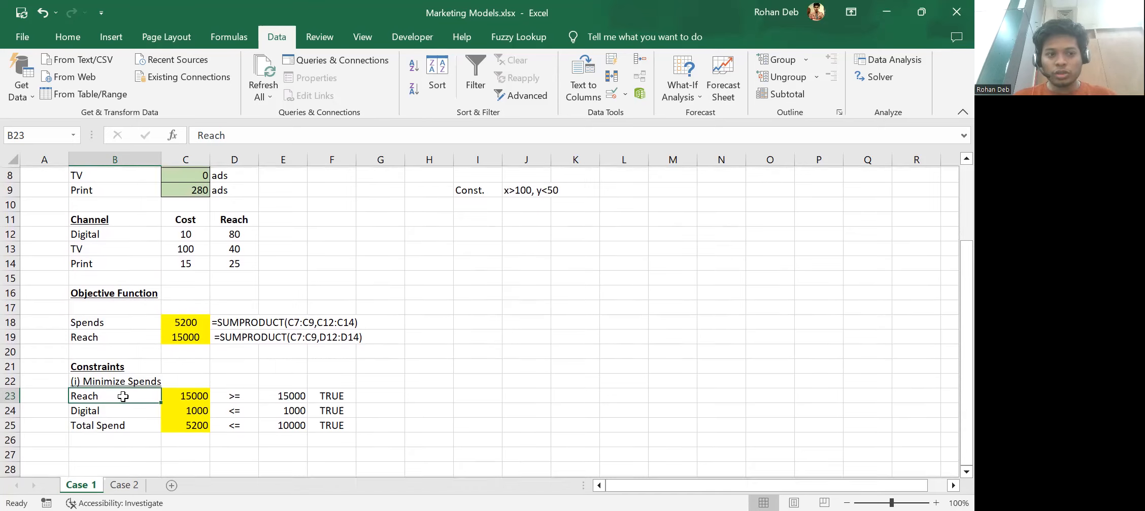
Step: Clear the Minimize Spends constraint cells C23:C25 for Reach, Digital and Total Spend
{"action": "left_click", "coordinate": [174, 397]}
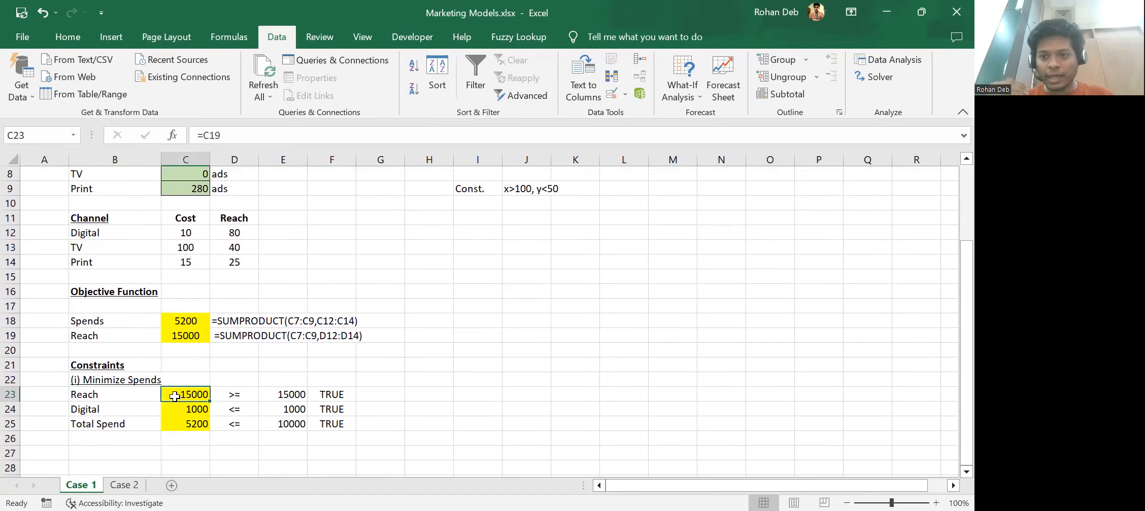
{"action": "key", "text": "shift+Down"}
{"action": "key", "text": "shift+Down"}
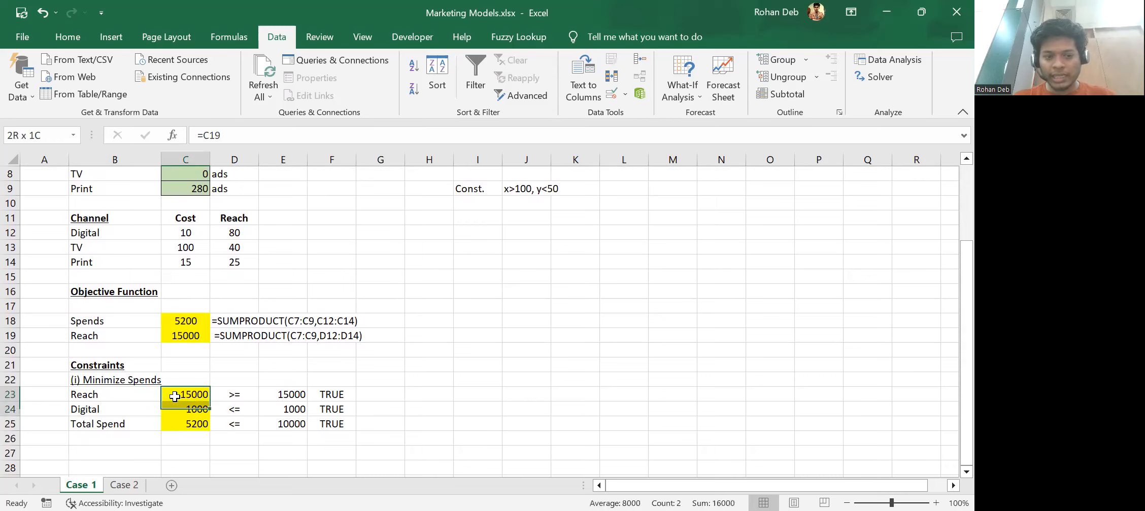
{"action": "key", "text": "Delete"}
{"action": "key", "text": "Up"}
{"action": "left_click", "coordinate": [175, 396]}
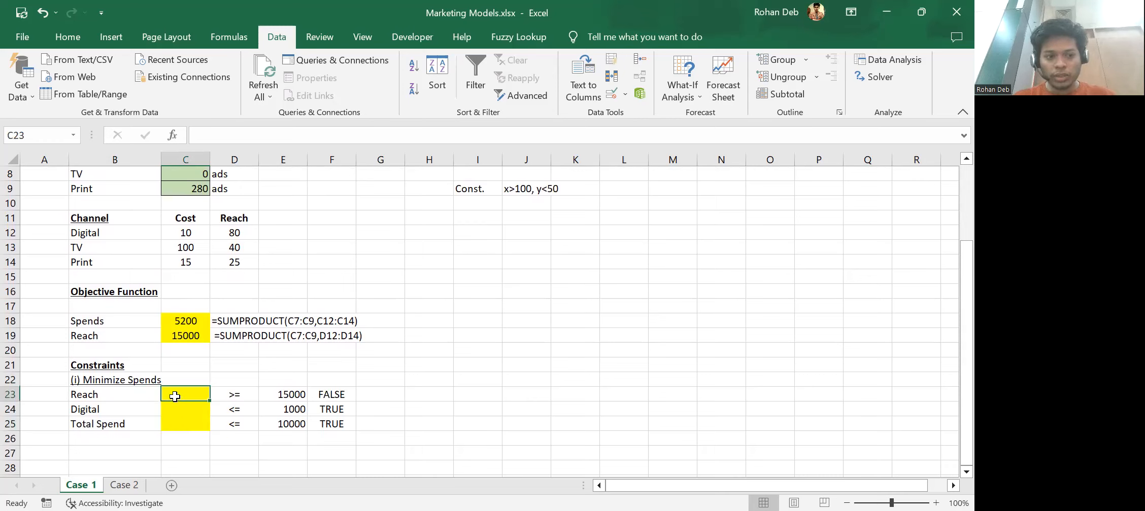
Step: Link the Reach constraint cell C23 to the Reach objective with =C19
{"action": "type", "text": "="}
{"action": "key", "text": "Up"}
{"action": "key", "text": "Up"}
{"action": "key", "text": "Up"}
{"action": "key", "text": "Up"}
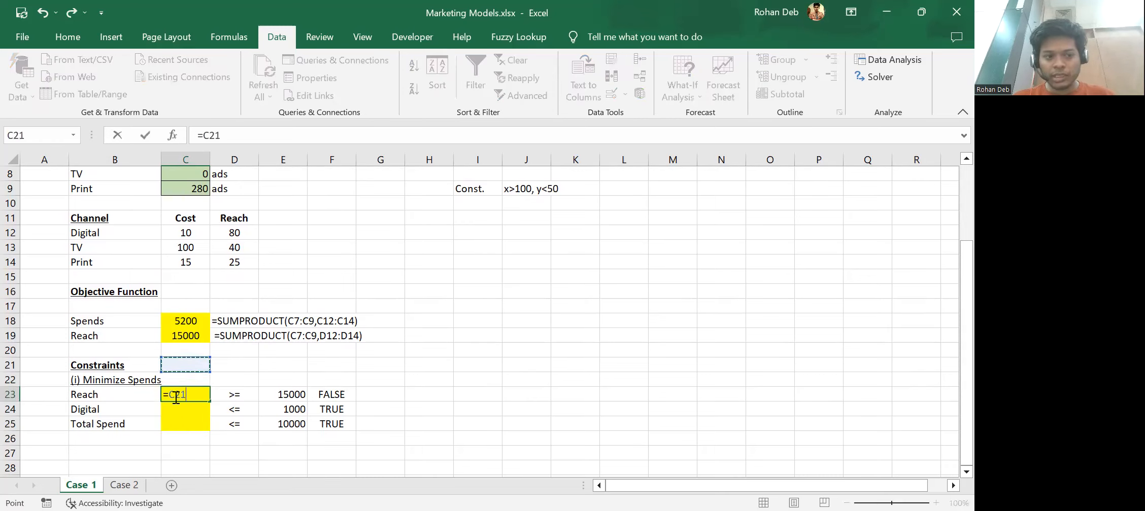
{"action": "key", "text": "Return"}
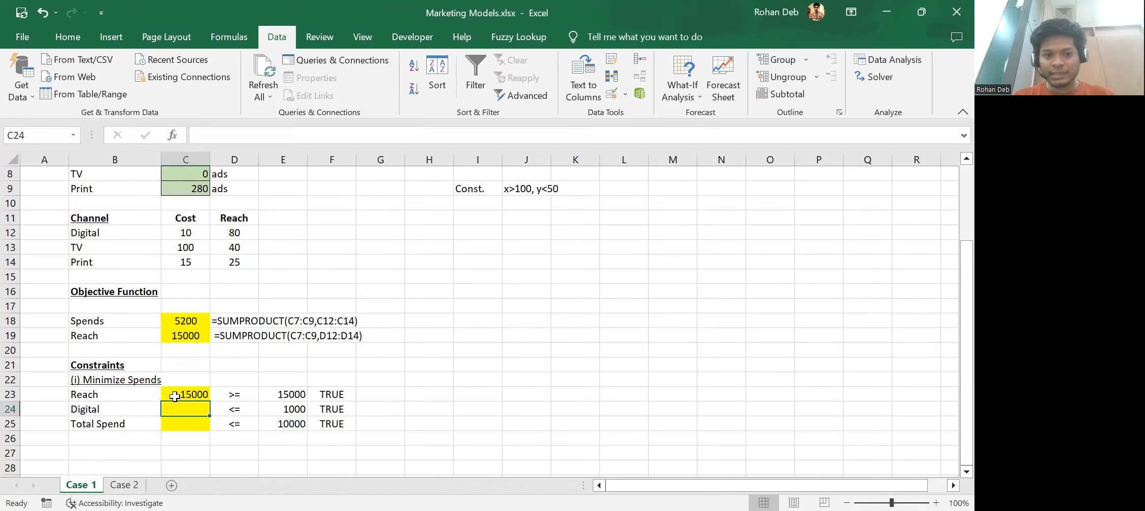
Step: Calculate the Digital constraint in C24 as cost times number of ads with =C12*C7
{"action": "type", "text": "="}
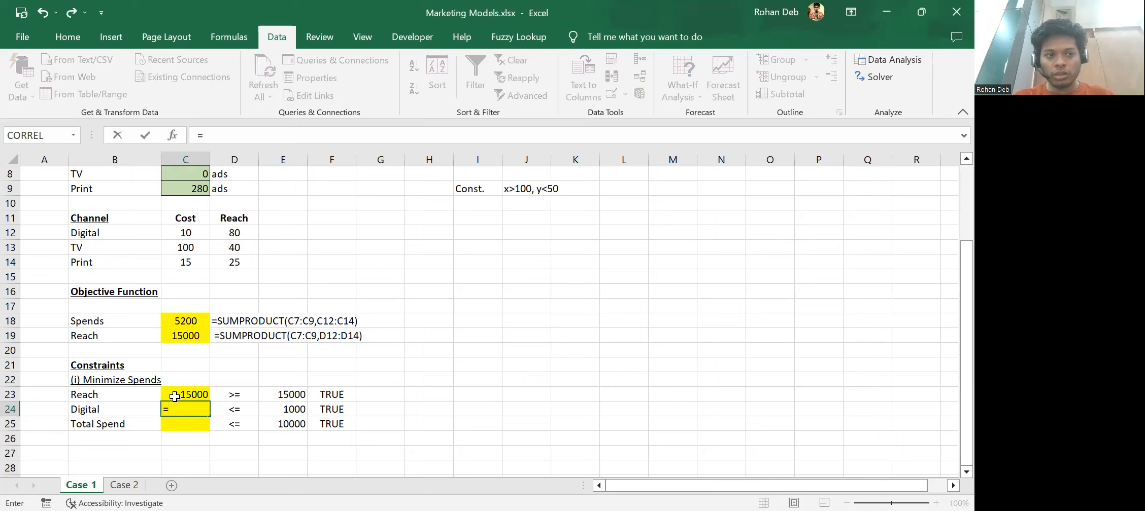
{"action": "left_click", "coordinate": [198, 235]}
{"action": "type", "text": "*"}
{"action": "scroll", "coordinate": [187, 259], "scroll_direction": "up", "scroll_amount": 3}
{"action": "left_click", "coordinate": [186, 260]}
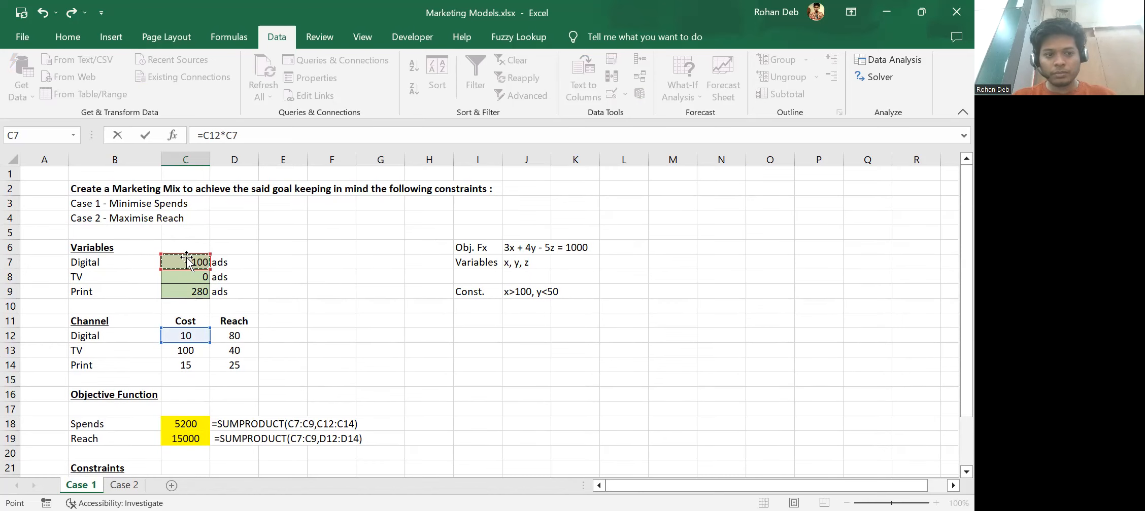
{"action": "key", "text": "Return"}
Step: Link the Total Spend constraint cell C25 to the Spends objective with =C18
{"action": "scroll", "coordinate": [186, 257], "scroll_direction": "down", "scroll_amount": 3}
{"action": "type", "text": "="}
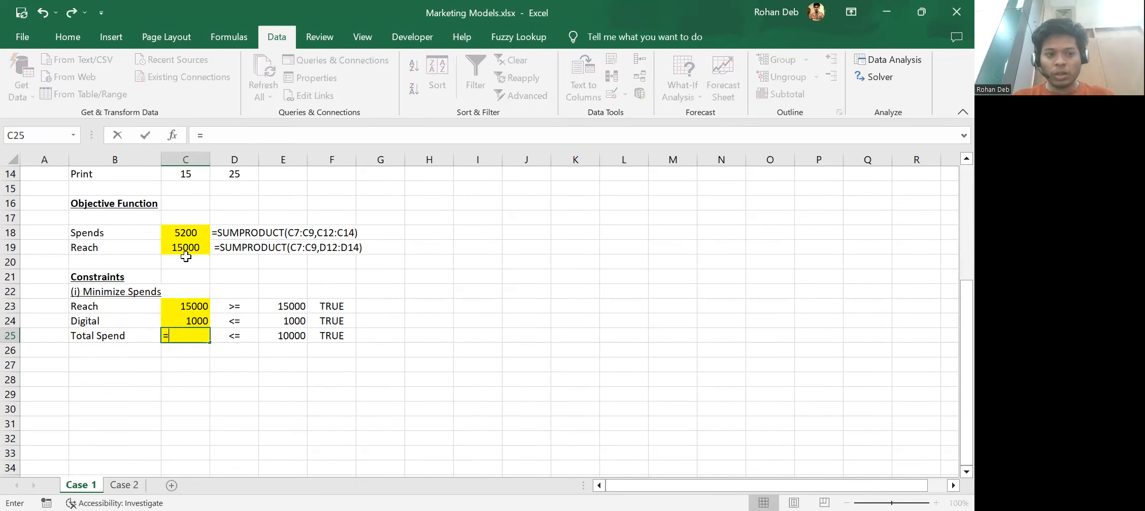
{"action": "left_click", "coordinate": [191, 232]}
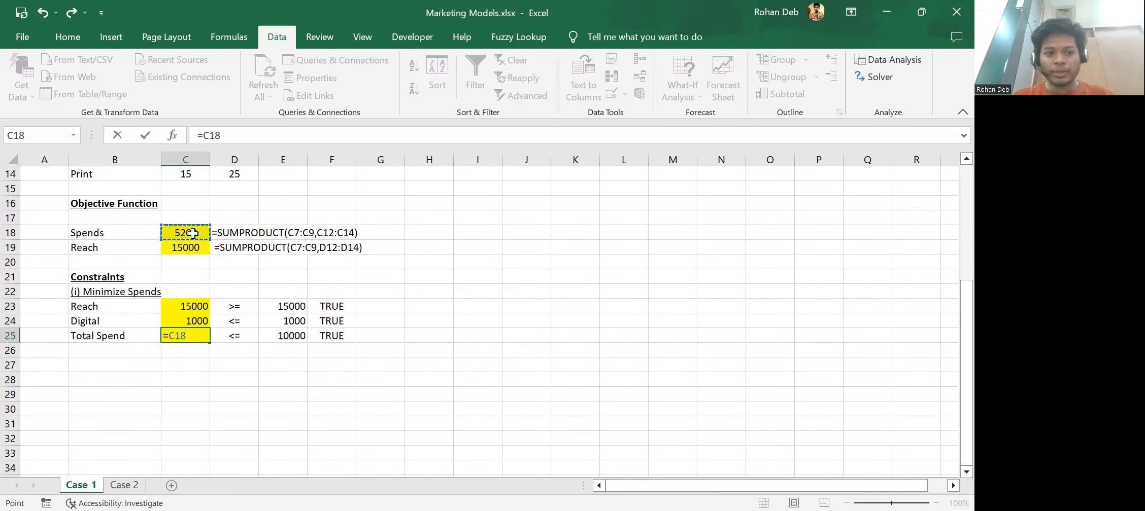
{"action": "key", "text": "Return"}
{"action": "key", "text": "Up"}
{"action": "key", "text": "Up"}
{"action": "key", "text": "Up"}
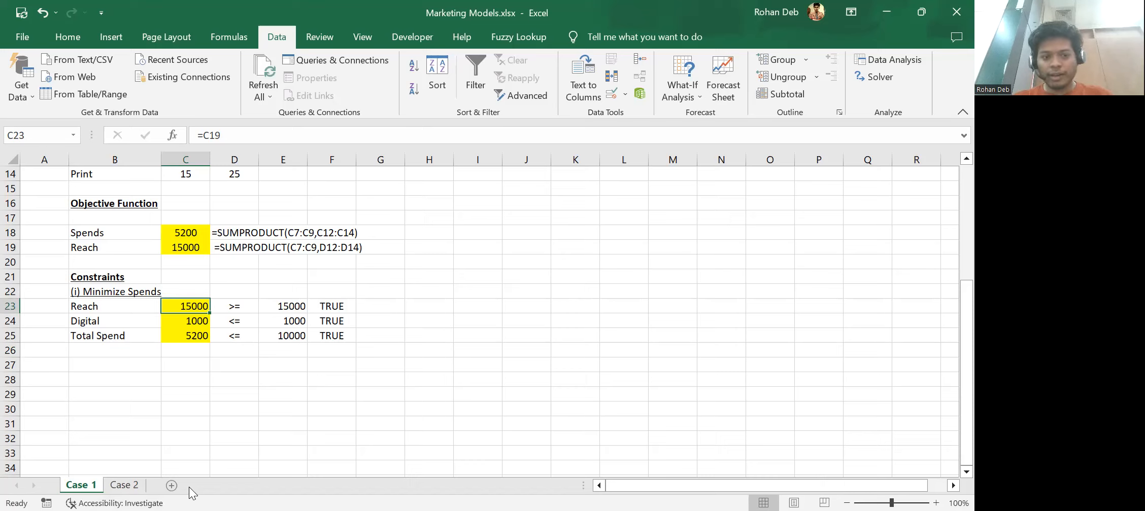
Step: Rename the first two Max Reach constraint labels on the Case 2 sheet to "Digital spends" and "TV spends"
{"action": "left_click", "coordinate": [122, 486]}
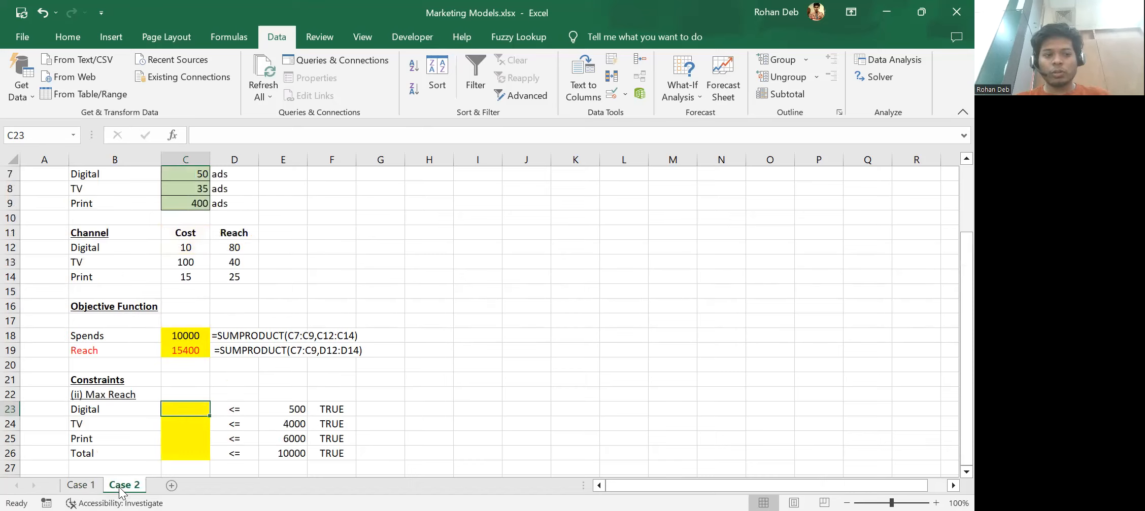
{"action": "key", "text": "Left"}
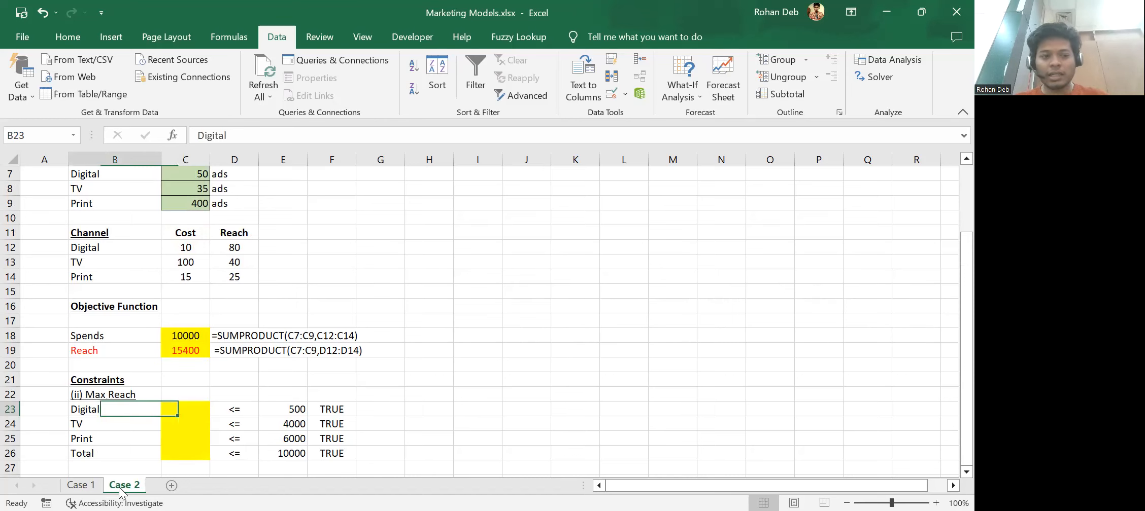
{"action": "key", "text": "F2"}
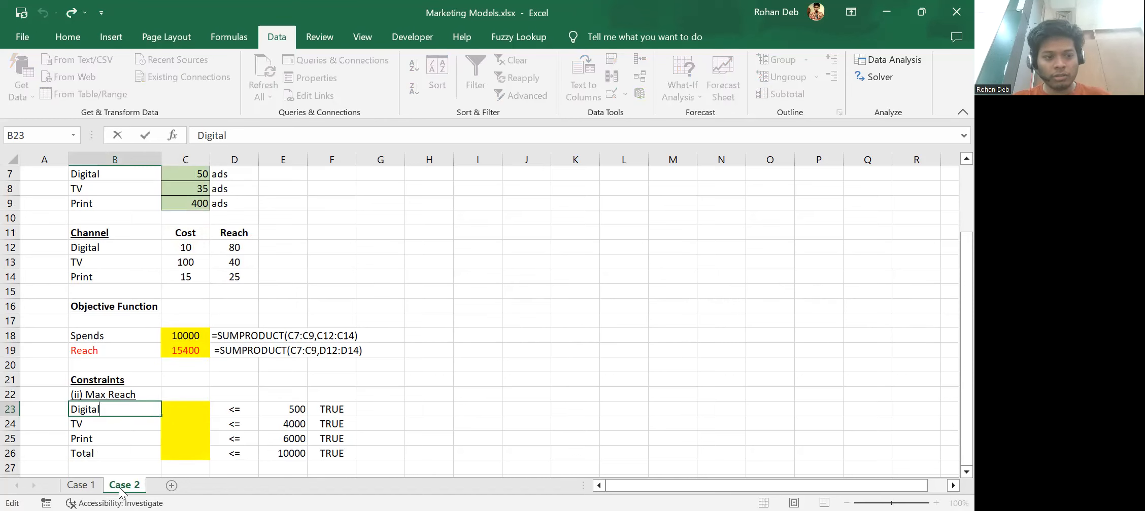
{"action": "type", "text": "spends"}
{"action": "key", "text": "Return"}
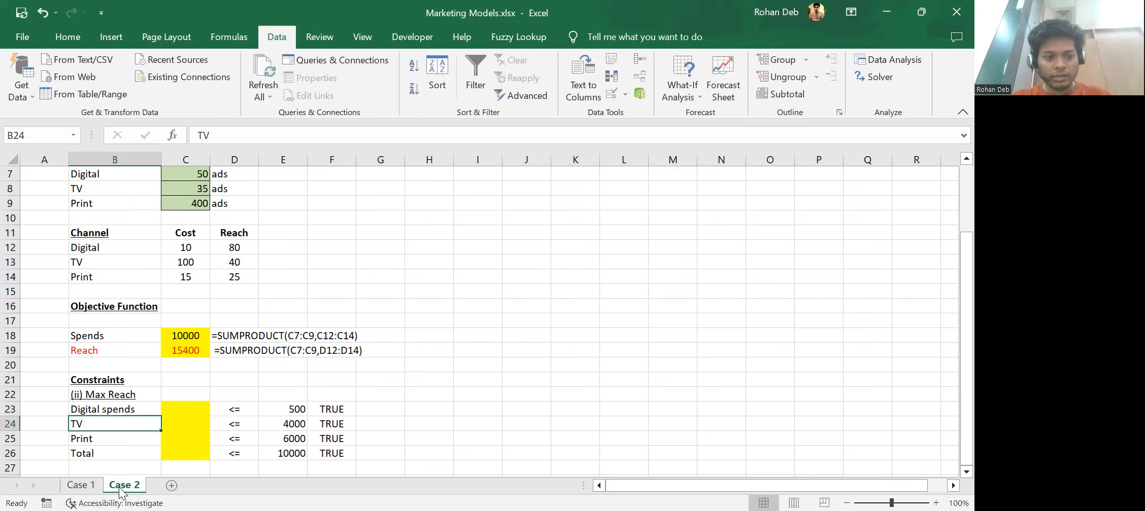
{"action": "key", "text": "F2"}
{"action": "type", "text": "spends"}
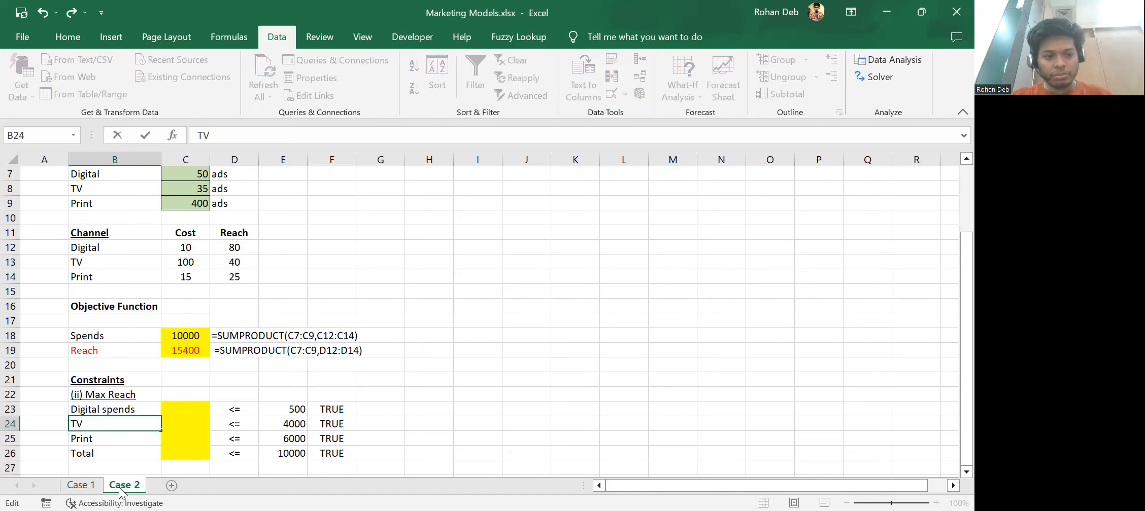
{"action": "key", "text": "Return"}
Step: Rename the Print and Total labels in B25:B26 to "Print spends" and "Total spends"
{"action": "key", "text": "F2"}
{"action": "type", "text": "spends"}
{"action": "key", "text": "Return"}
{"action": "key", "text": "F2"}
{"action": "type", "text": "spends"}
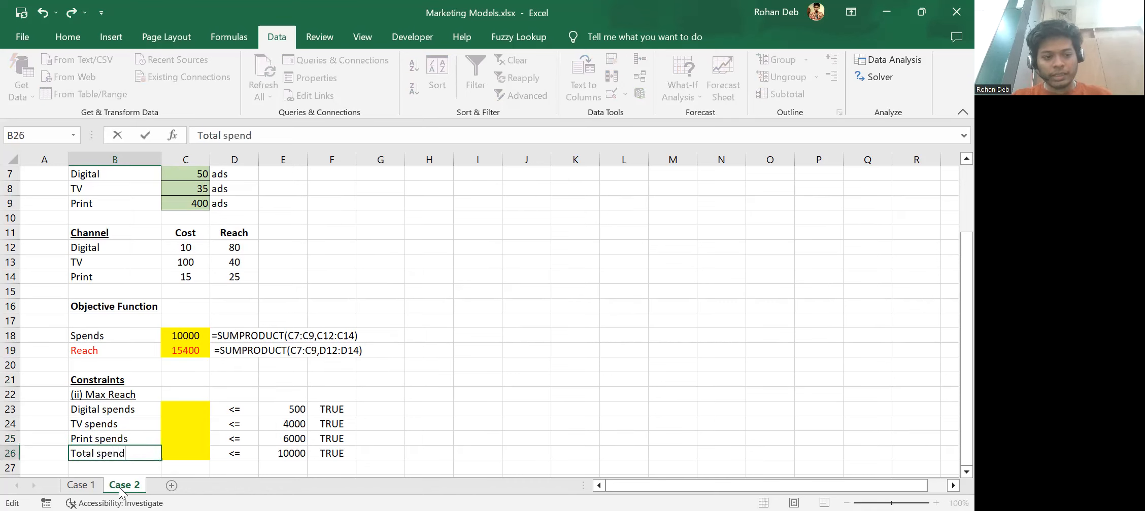
{"action": "key", "text": "Return"}
Step: Calculate Digital spends in C23 as the Digital ad count times its cost, =C7*C12
{"action": "key", "text": "Up"}
{"action": "key", "text": "Right"}
{"action": "key", "text": "Up"}
{"action": "key", "text": "Up"}
{"action": "key", "text": "Up"}
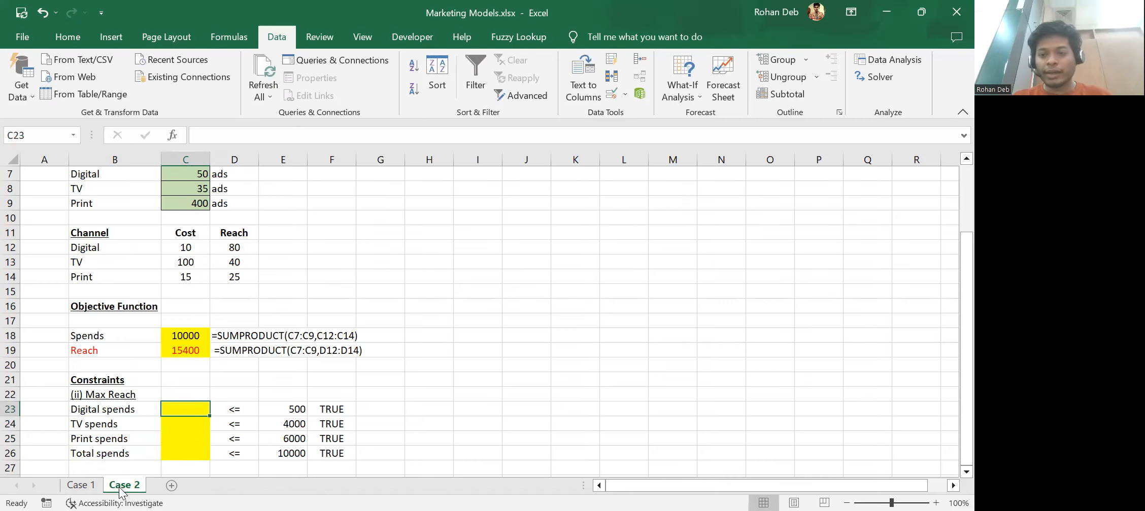
{"action": "type", "text": "="}
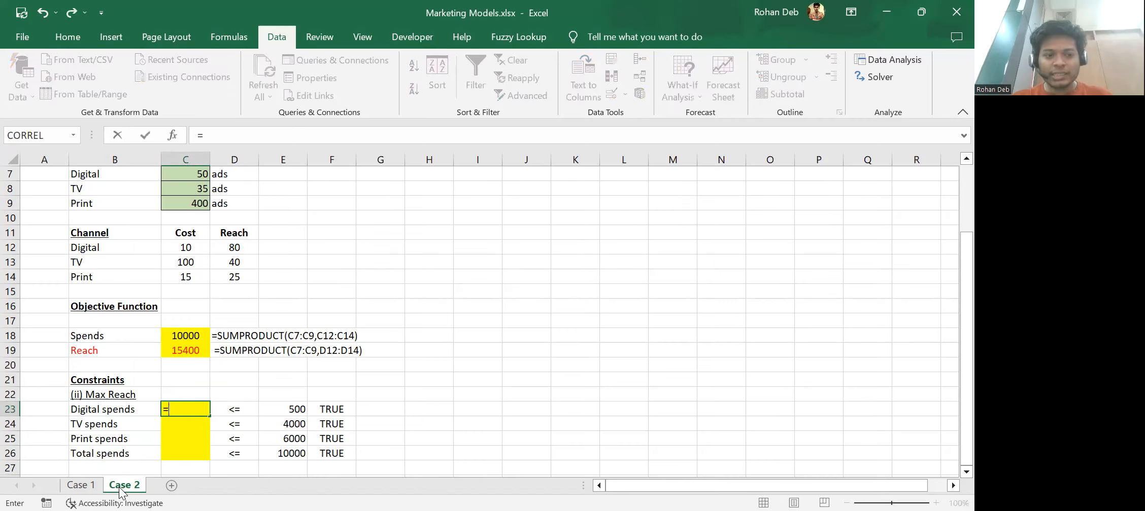
{"action": "scroll", "coordinate": [196, 237], "scroll_direction": "up", "scroll_amount": 1}
{"action": "left_click", "coordinate": [197, 205]}
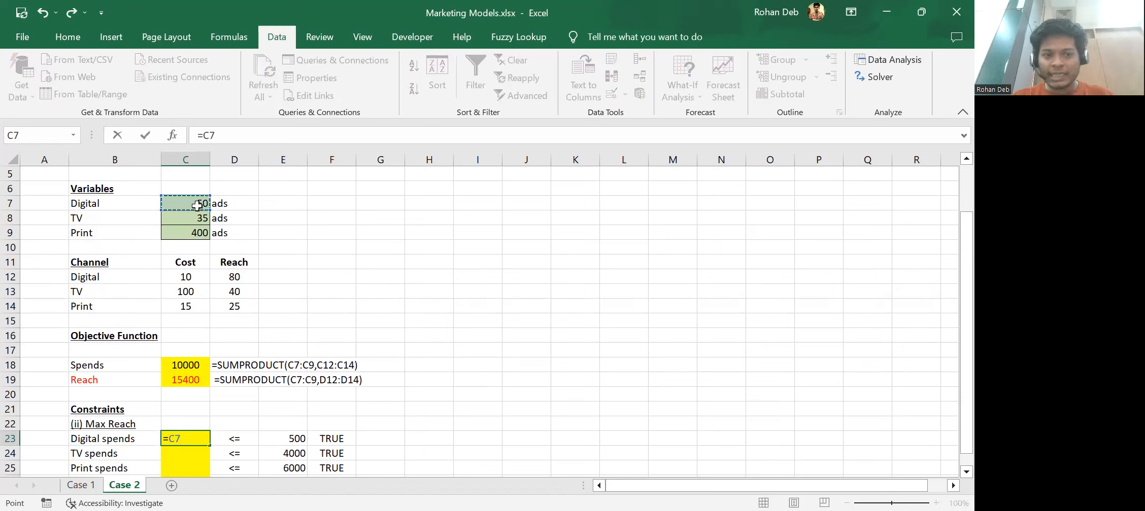
{"action": "left_click", "coordinate": [199, 272]}
{"action": "key", "text": "Return"}
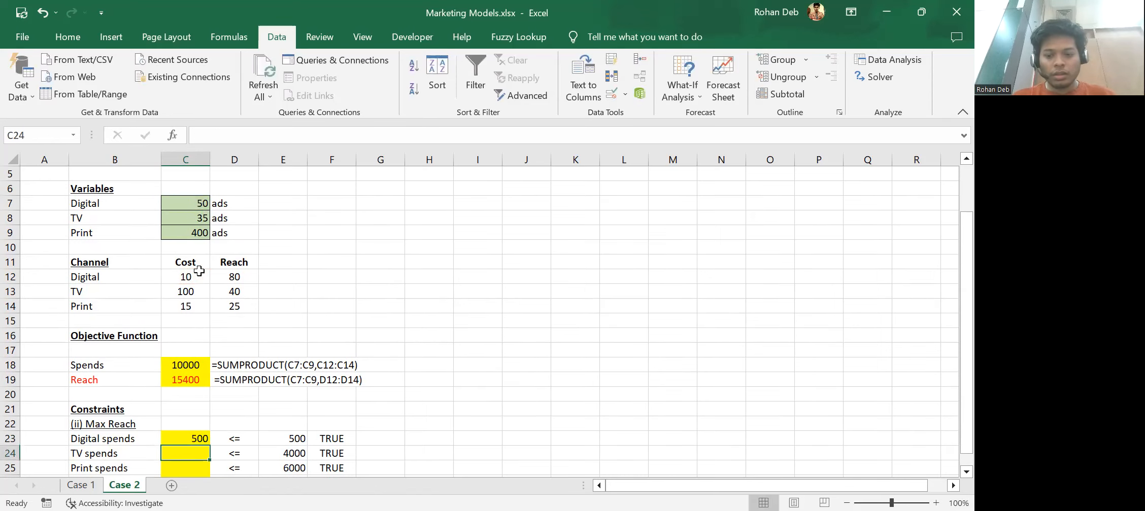
Step: Calculate TV spends in C24 as the TV ad count times its cost, =C8*C13
{"action": "type", "text": "="}
{"action": "left_click", "coordinate": [196, 216]}
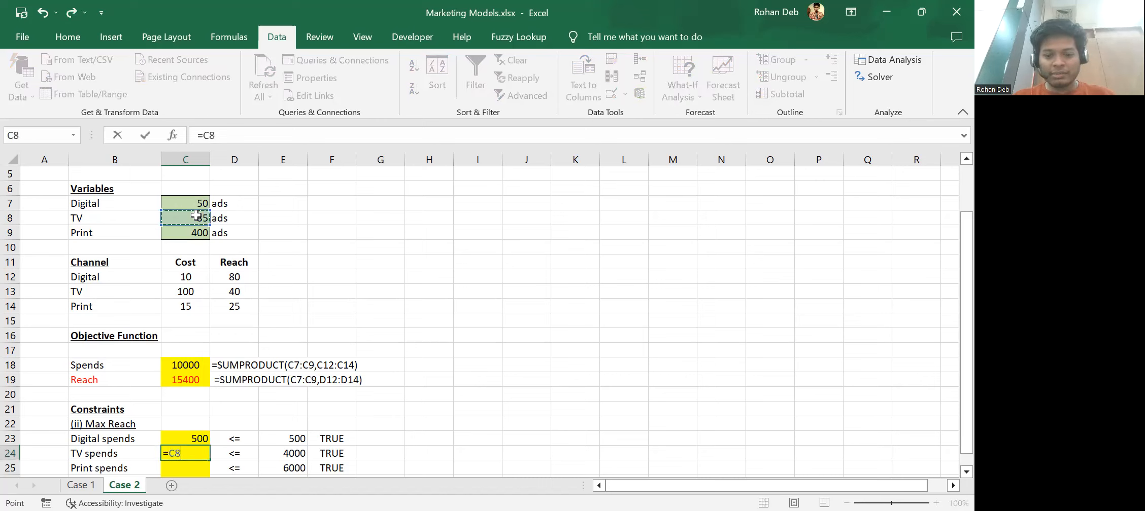
{"action": "type", "text": "*"}
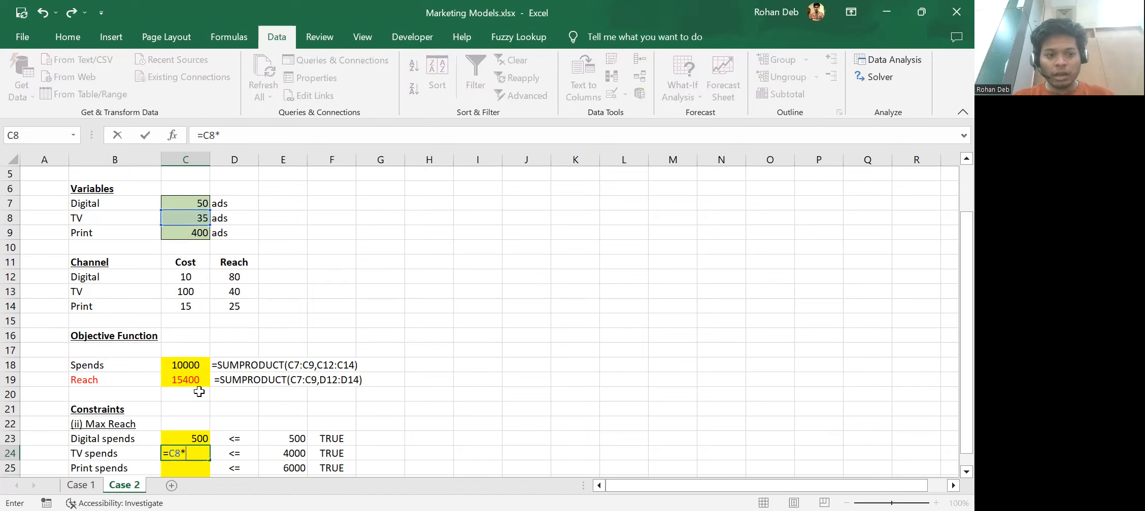
{"action": "left_click", "coordinate": [197, 291]}
{"action": "key", "text": "Return"}
Step: Calculate Print spends in C25 as the Print ad count times its cost, =C9*C14
{"action": "type", "text": "="}
{"action": "left_click", "coordinate": [190, 234]}
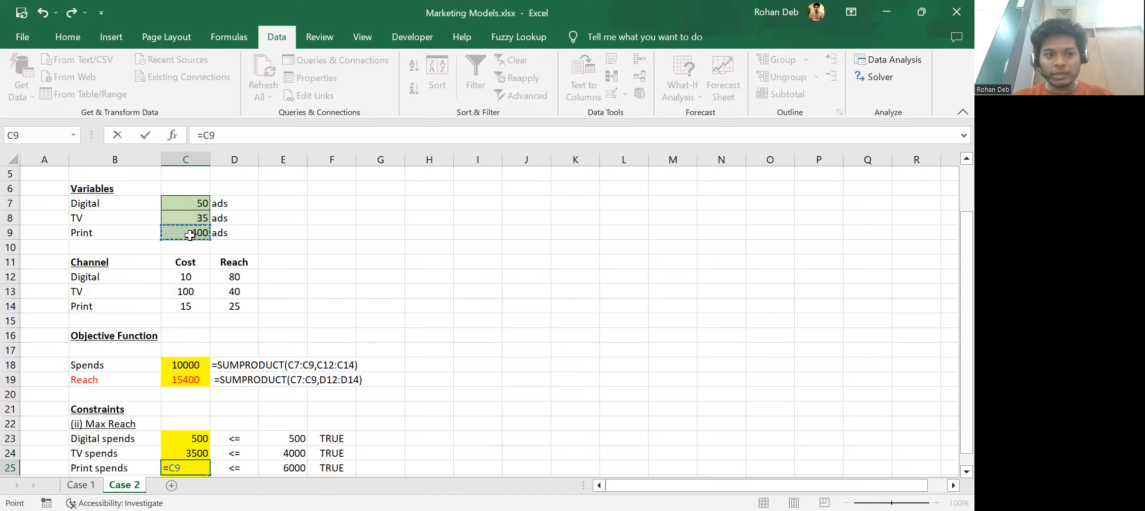
{"action": "type", "text": "*"}
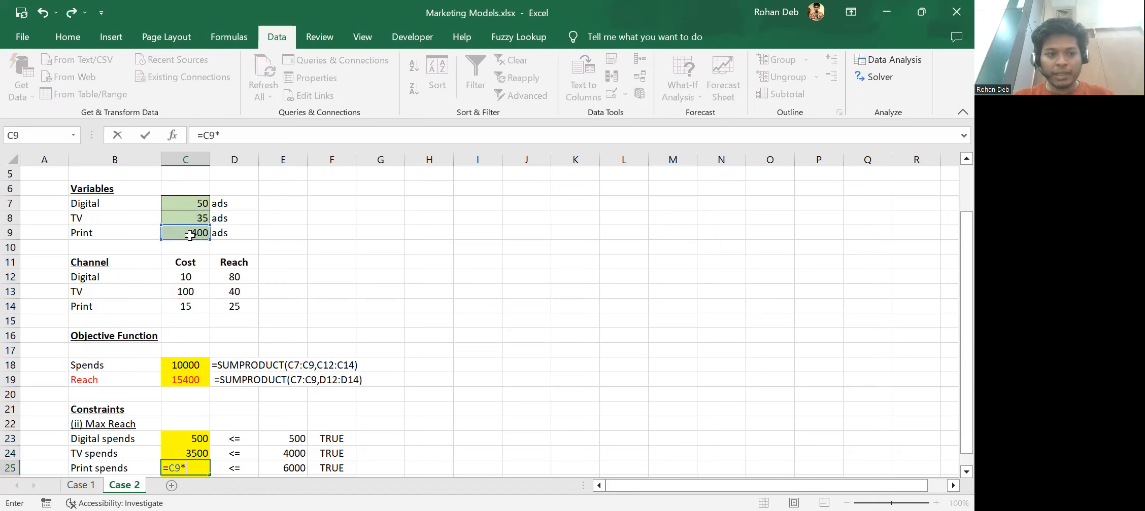
{"action": "left_click", "coordinate": [200, 309]}
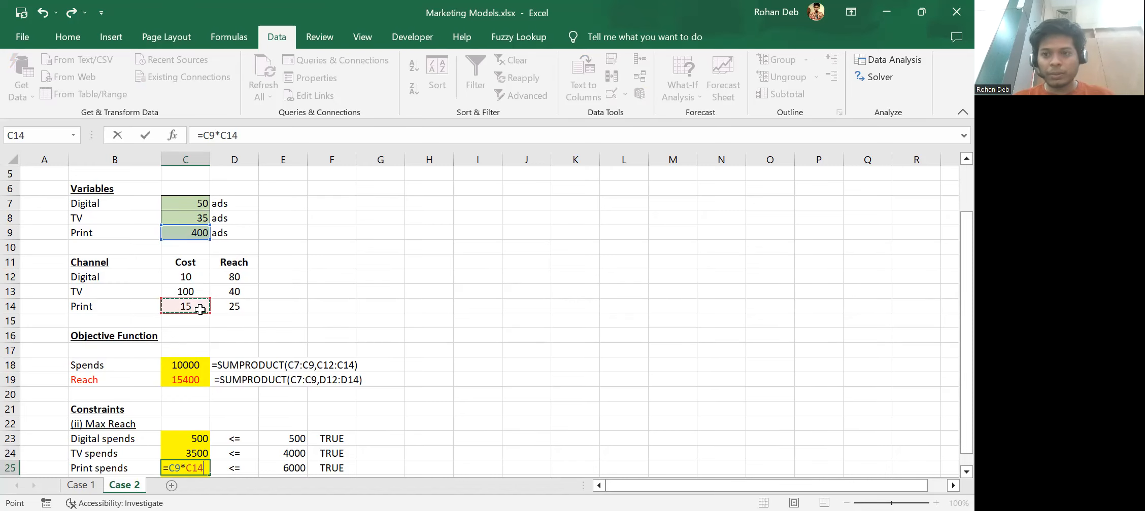
{"action": "key", "text": "Return"}
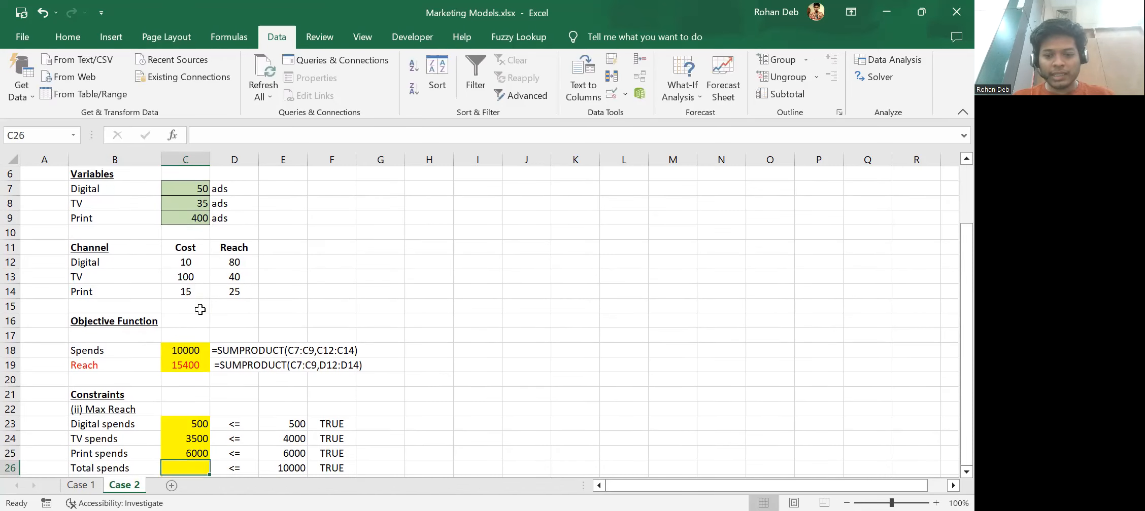
Step: Link the Total spends constraint cell C26 to the Spends objective with =C18
{"action": "type", "text": "="}
{"action": "left_click", "coordinate": [177, 350]}
{"action": "key", "text": "Return"}
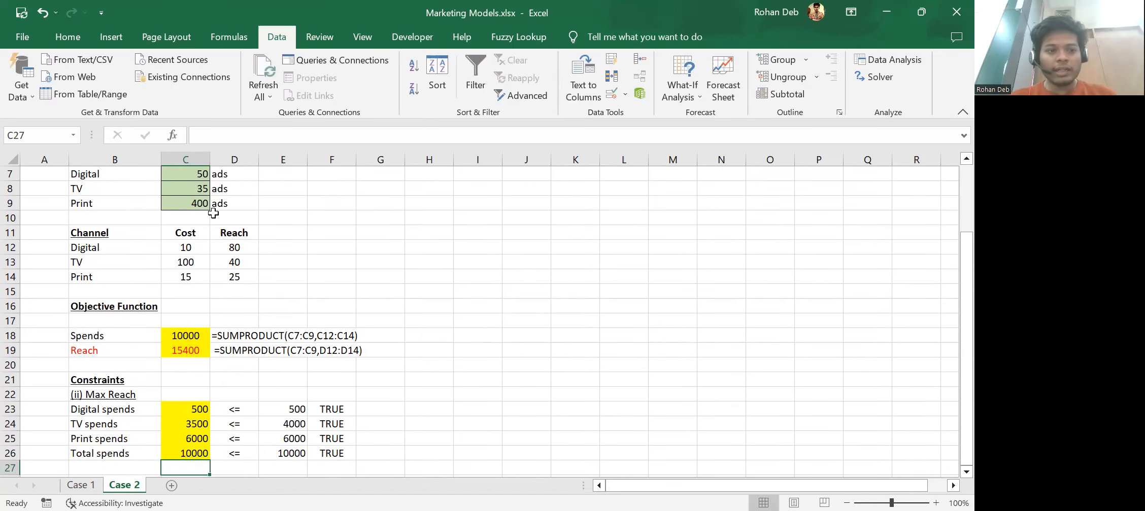
Step: Clear the Digital, TV and Print ad counts in the variable cells C7:C9
{"action": "scroll", "coordinate": [192, 261], "scroll_direction": "up", "scroll_amount": 2}
{"action": "left_click_drag", "start_coordinate": [193, 261], "coordinate": [192, 292]}
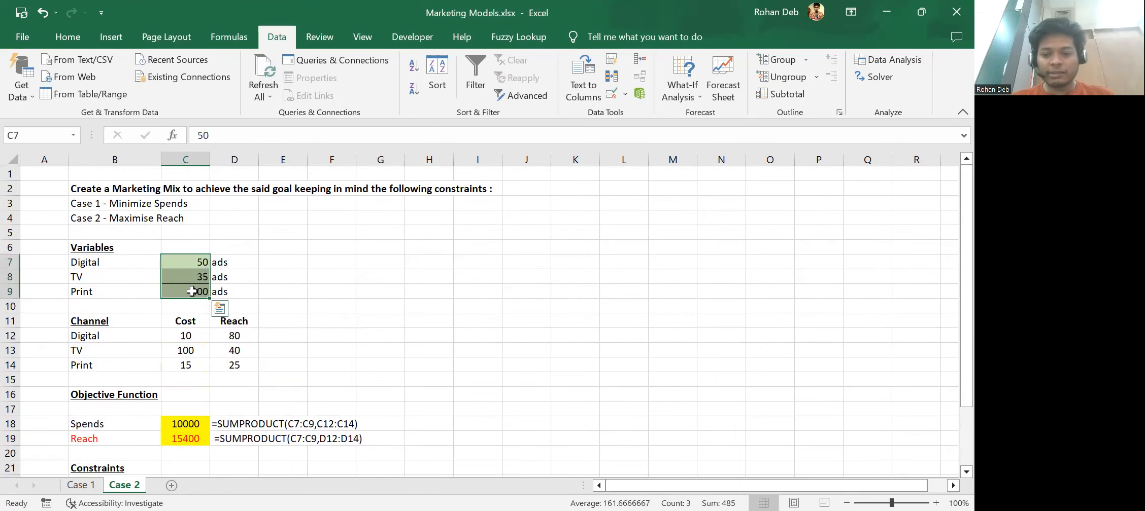
{"action": "key", "text": "Delete"}
Step: Delete the four individual spend constraints for rows 23 to 26 from the Solver parameters
{"action": "left_click", "coordinate": [869, 76]}
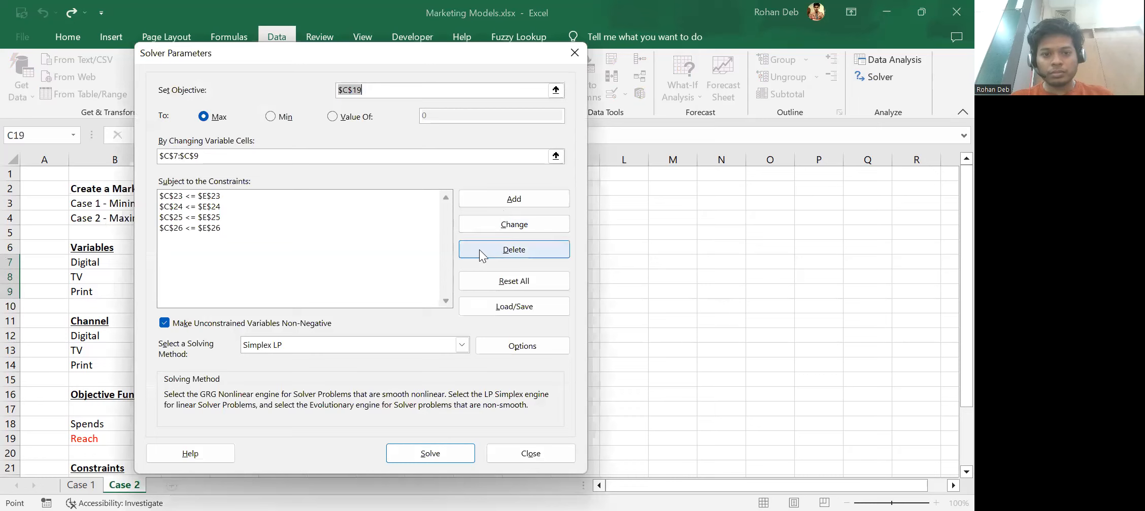
{"action": "left_click", "coordinate": [490, 251]}
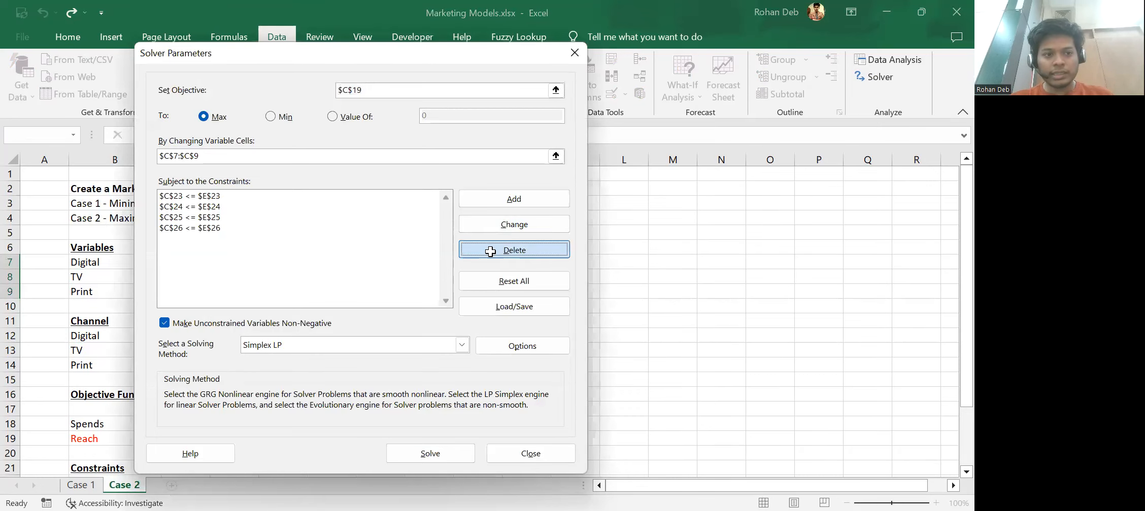
{"action": "left_click", "coordinate": [307, 193]}
{"action": "left_click", "coordinate": [458, 248]}
{"action": "left_click", "coordinate": [360, 218]}
{"action": "left_click", "coordinate": [419, 244]}
{"action": "left_click", "coordinate": [352, 209]}
{"action": "left_click", "coordinate": [397, 247]}
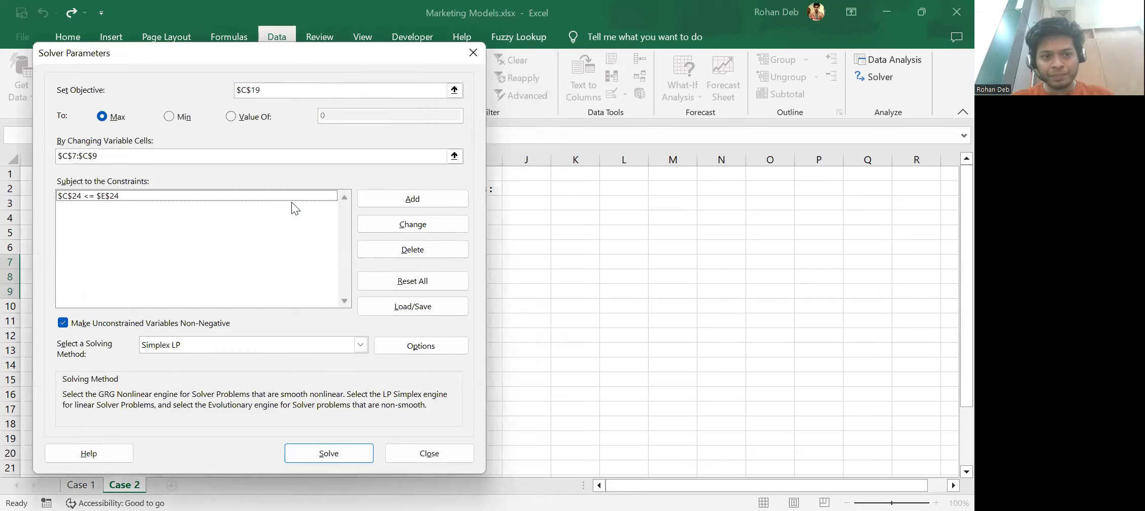
{"action": "left_click", "coordinate": [403, 253]}
Step: Add a single Solver constraint requiring $C$23:$C$26 <= $E$23:$E$26 for all spend limits
{"action": "left_click", "coordinate": [407, 194]}
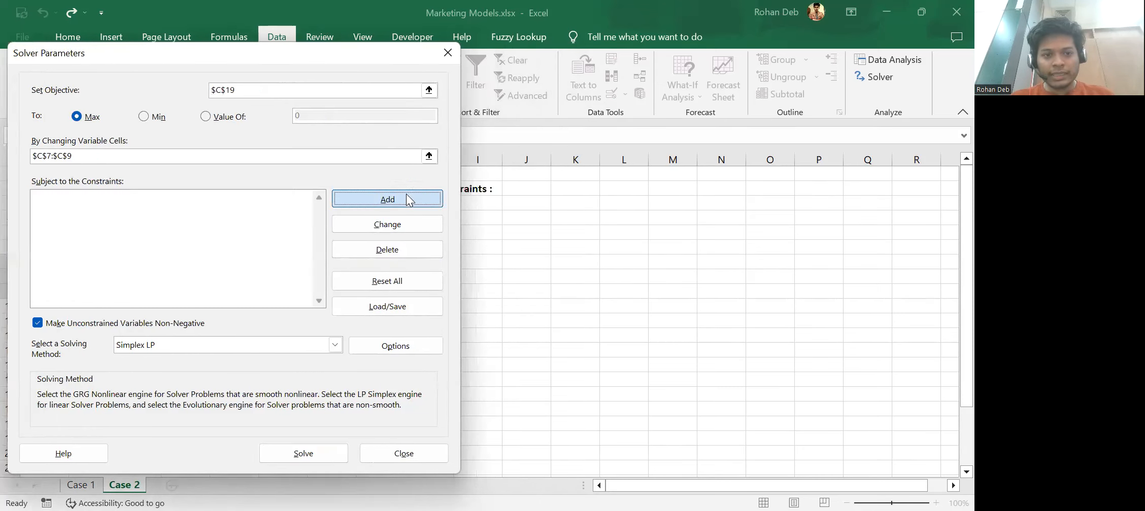
{"action": "scroll", "coordinate": [121, 395], "scroll_direction": "down", "scroll_amount": 3}
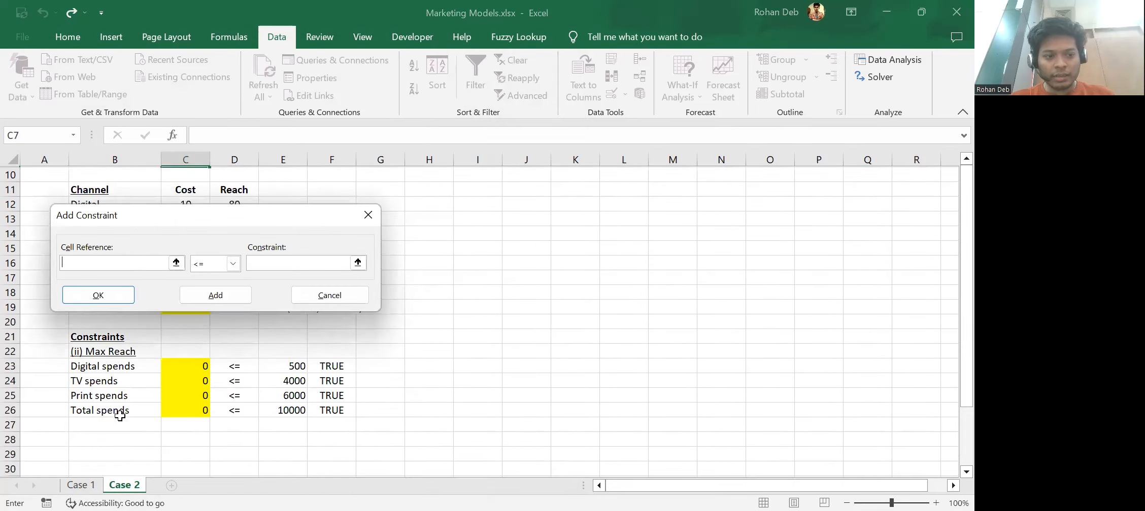
{"action": "left_click", "coordinate": [117, 368]}
{"action": "left_click", "coordinate": [192, 362]}
{"action": "left_click", "coordinate": [181, 408], "text": "shift"}
{"action": "left_click", "coordinate": [327, 263]}
{"action": "left_click", "coordinate": [283, 367]}
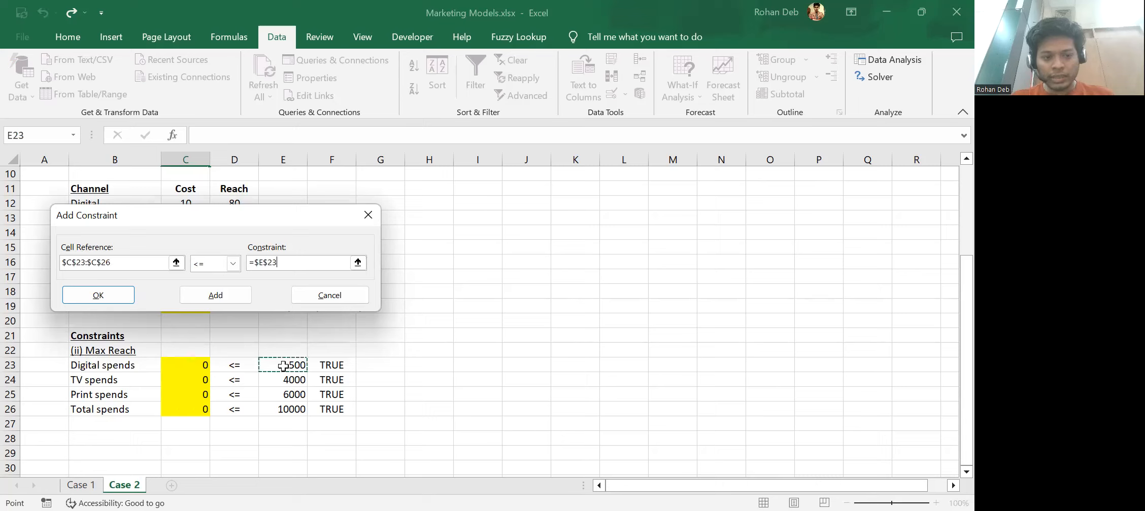
{"action": "left_click", "coordinate": [192, 297]}
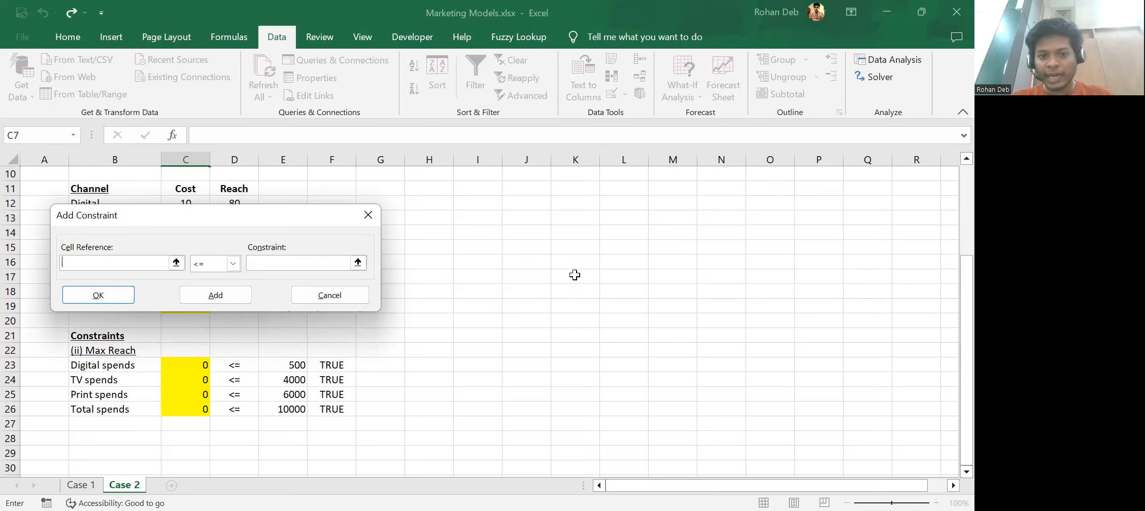
{"action": "left_click", "coordinate": [326, 299]}
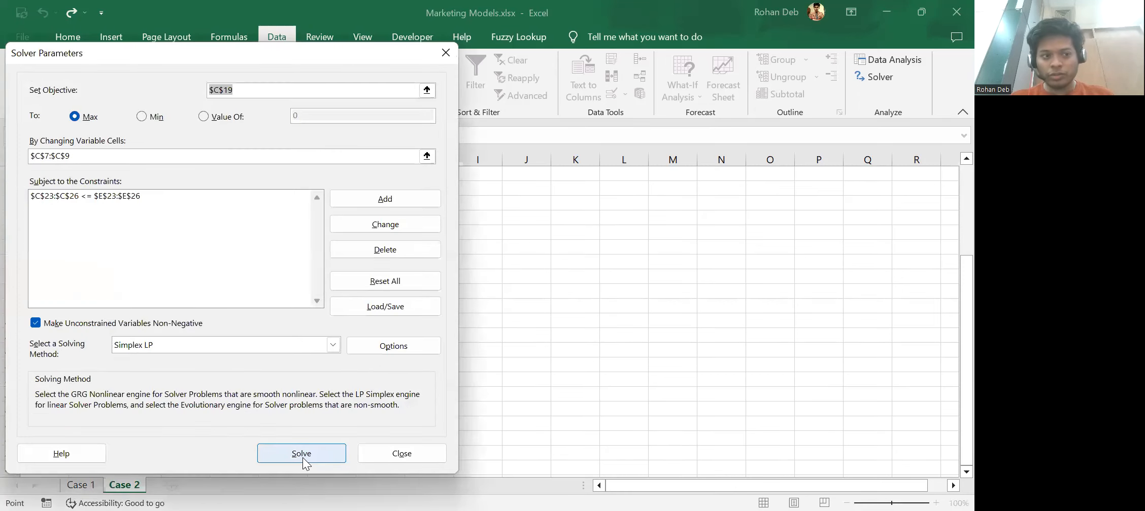
Step: Solve for the maximum reach in C19 with Simplex LP and keep the Solver solution
{"action": "left_click", "coordinate": [302, 458]}
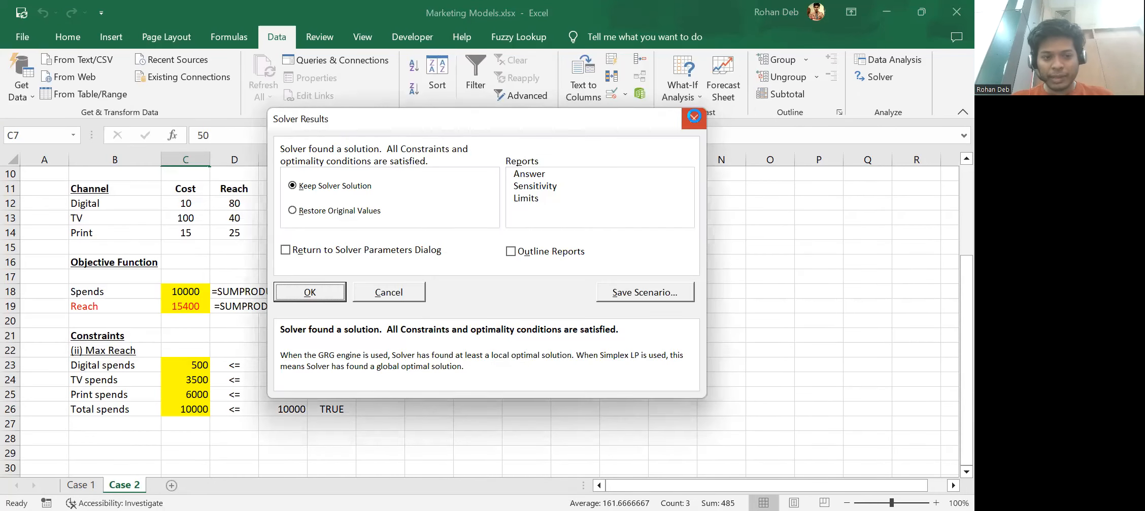
{"action": "left_click", "coordinate": [694, 116]}
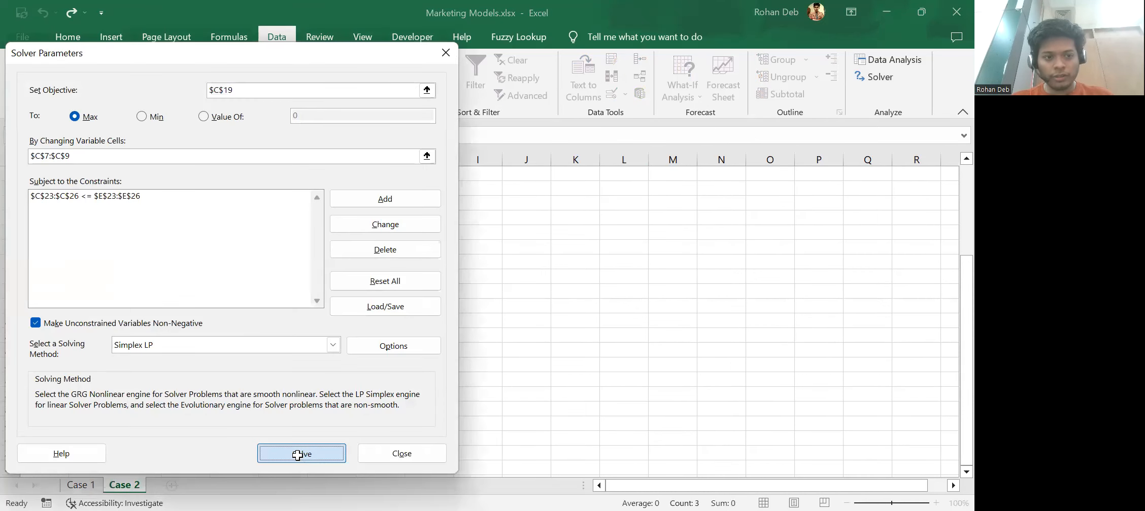
{"action": "key", "text": "Return"}
{"action": "left_click", "coordinate": [326, 285]}
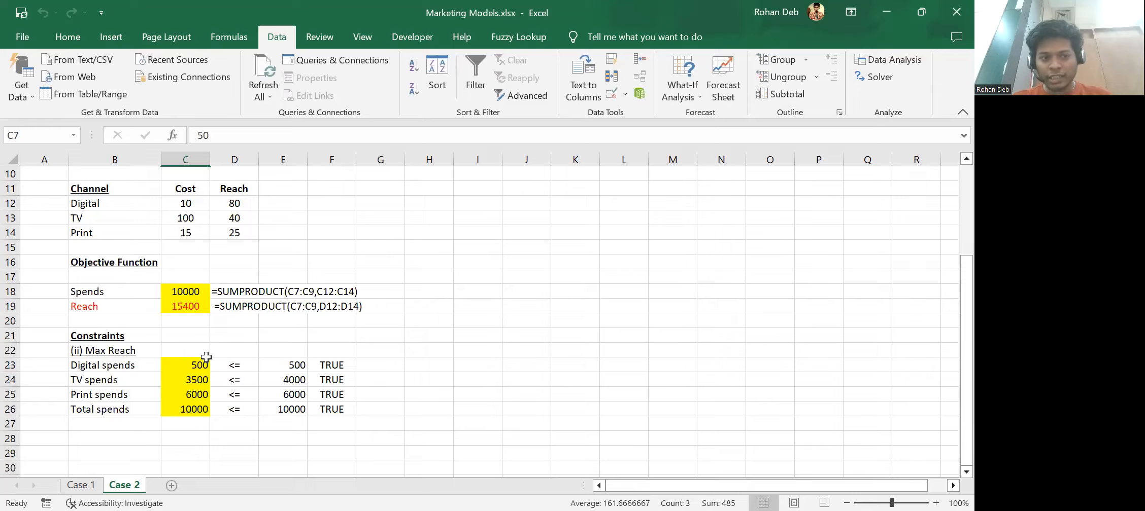
{"action": "scroll", "coordinate": [206, 357], "scroll_direction": "up", "scroll_amount": 3}
{"action": "scroll", "coordinate": [191, 384], "scroll_direction": "down", "scroll_amount": 2}
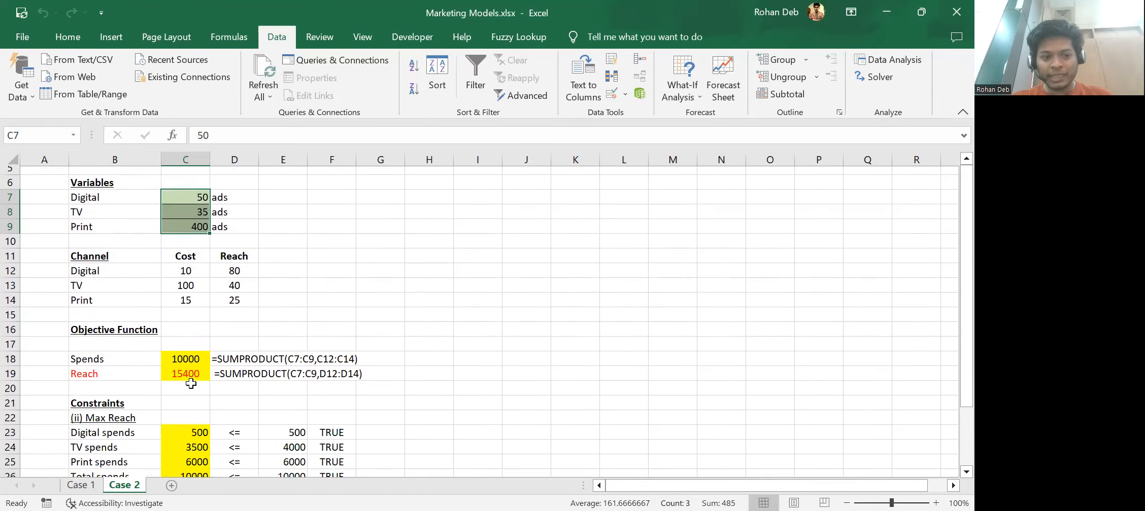
{"action": "scroll", "coordinate": [190, 384], "scroll_direction": "down", "scroll_amount": 1}
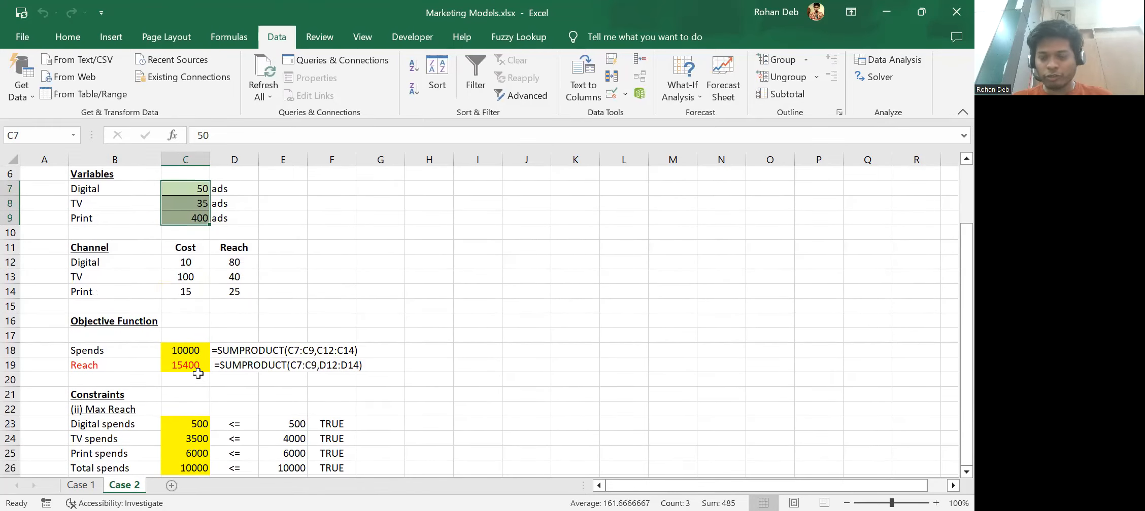